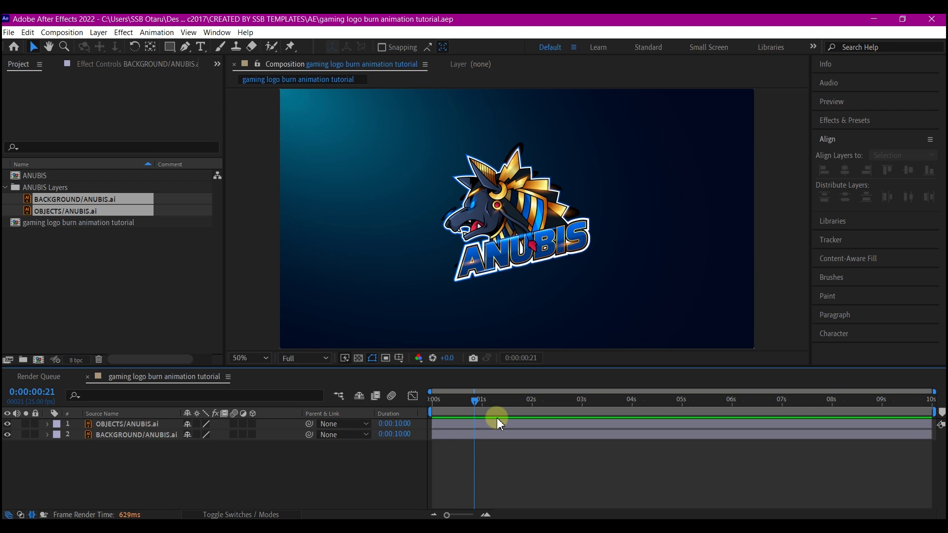
Pre-compose OBJECTS/ANUBIS.ai into a new comp named 'logoholder', moving all attributes into it
click(45, 430)
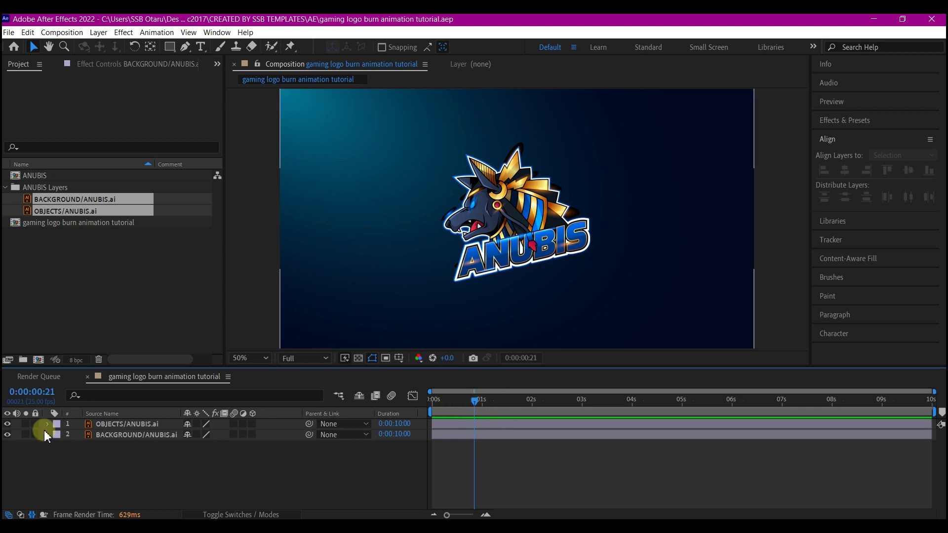
click(131, 424)
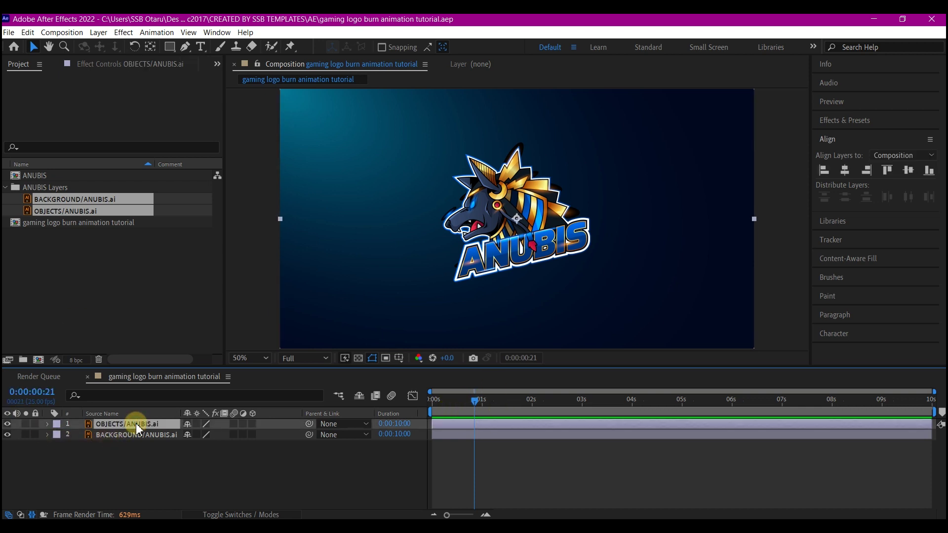
key(ctrl+shift+c)
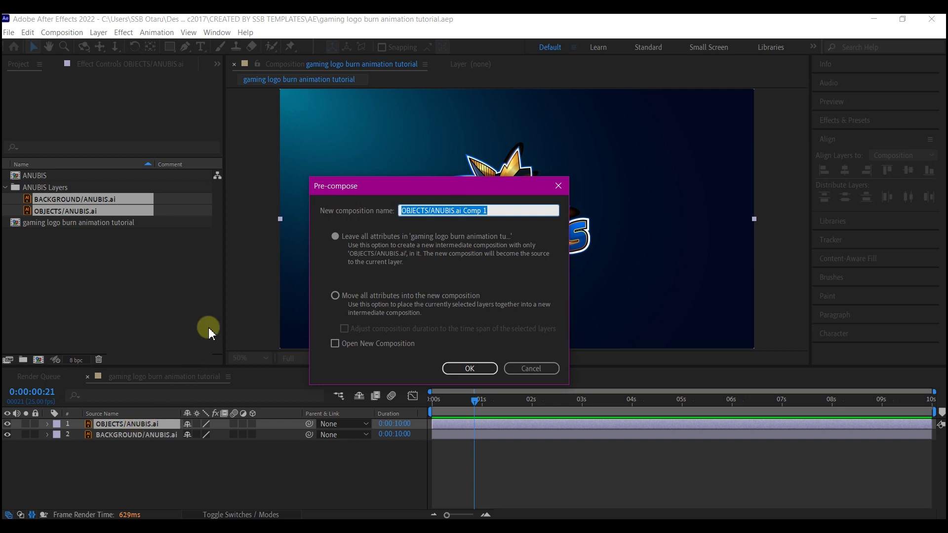
click(335, 295)
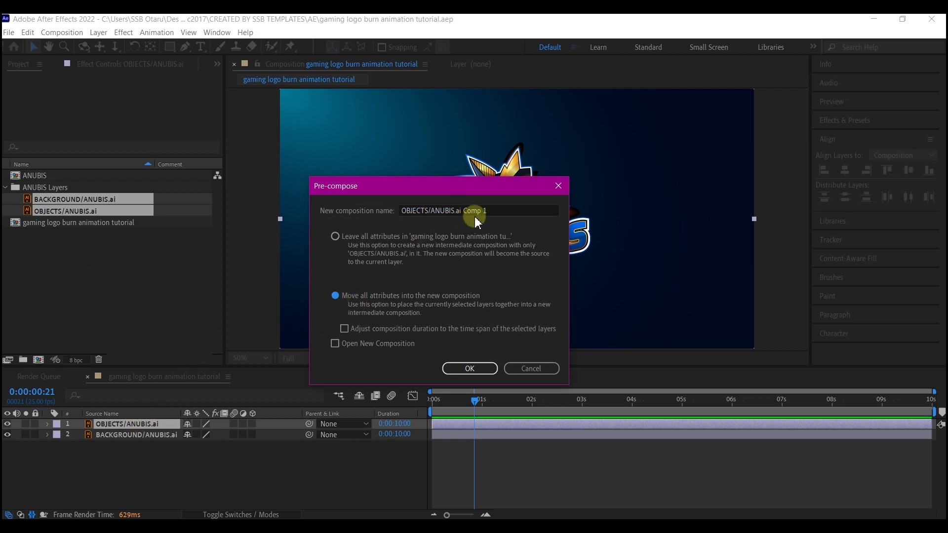
click(499, 210)
text(logoholder)
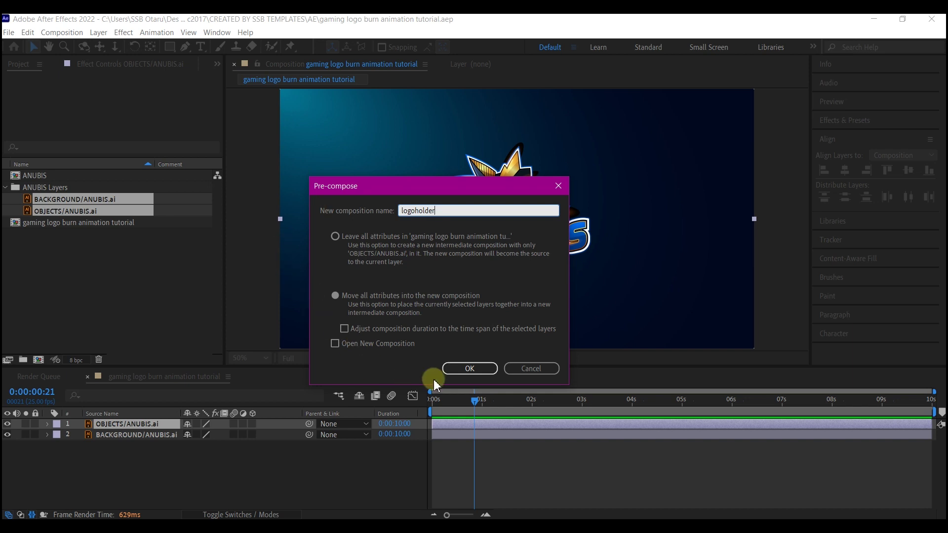
click(472, 373)
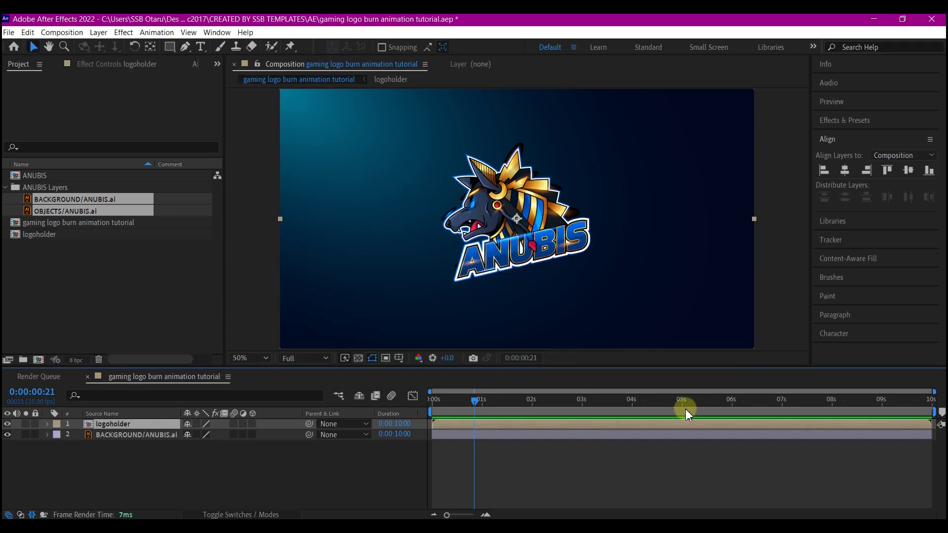
Keyframe the logoholder Scale at 80% at 7 seconds
click(782, 401)
key(s)
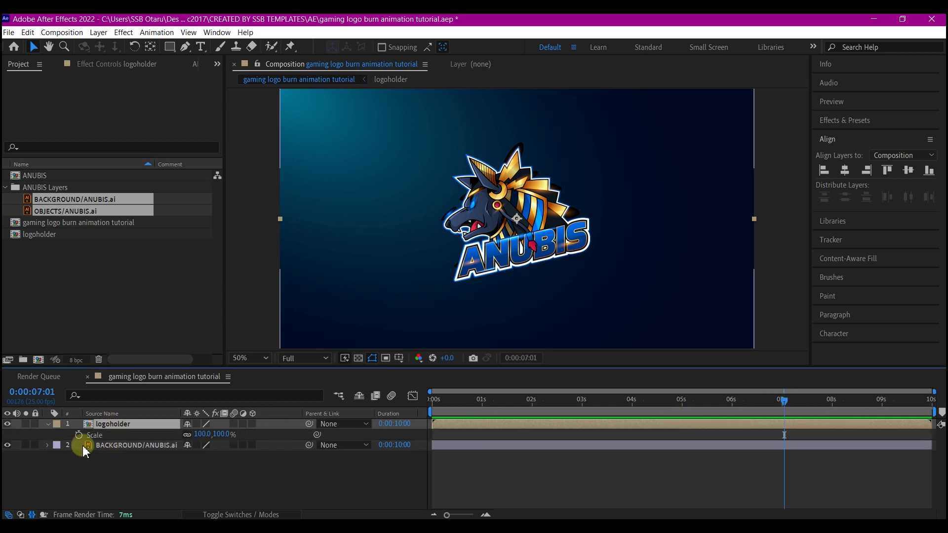
click(78, 434)
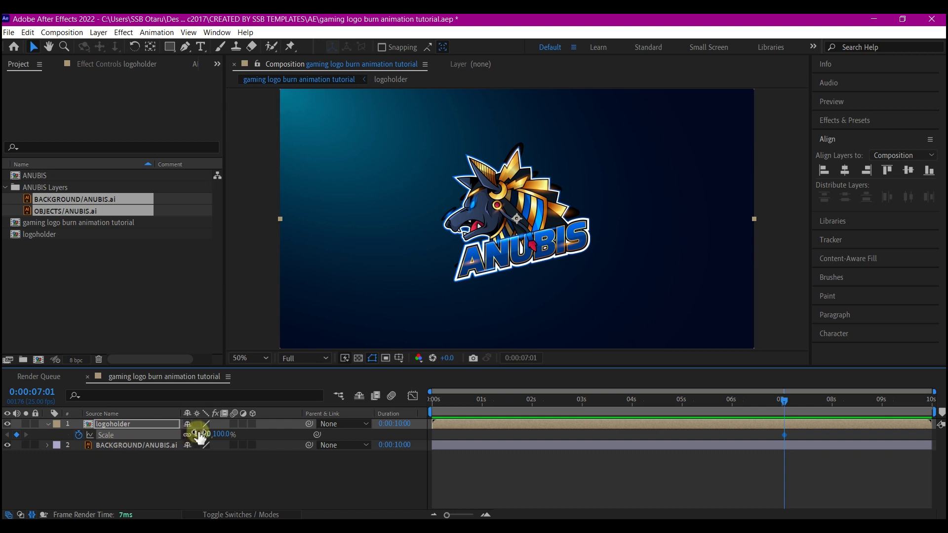
key(Return)
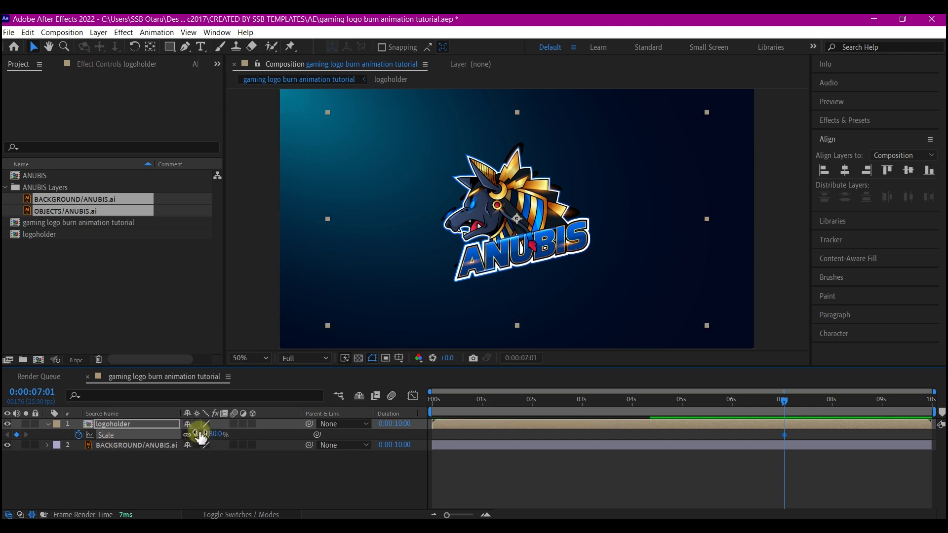
Set the logoholder Scale to 200% at 0 seconds and Easy Ease both keyframes
click(445, 401)
drag(440, 409, 417, 401)
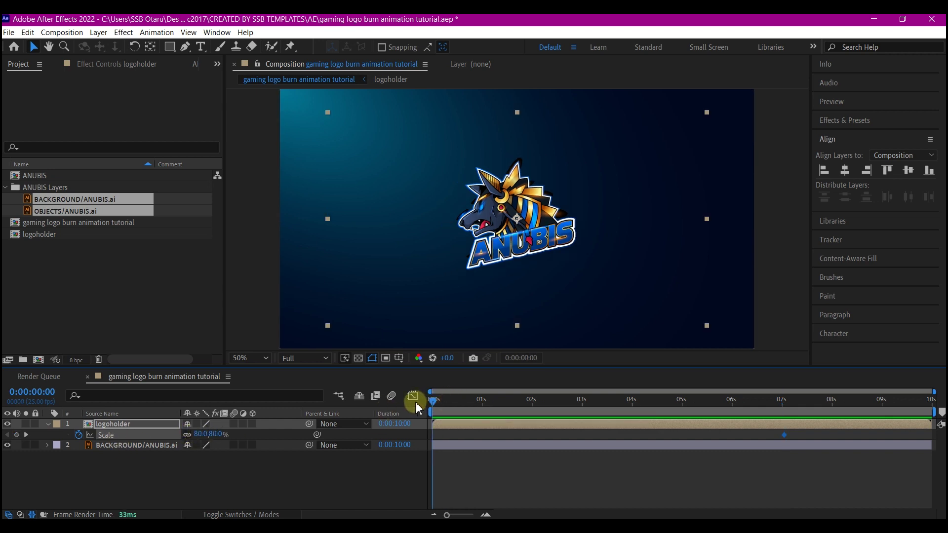
click(202, 435)
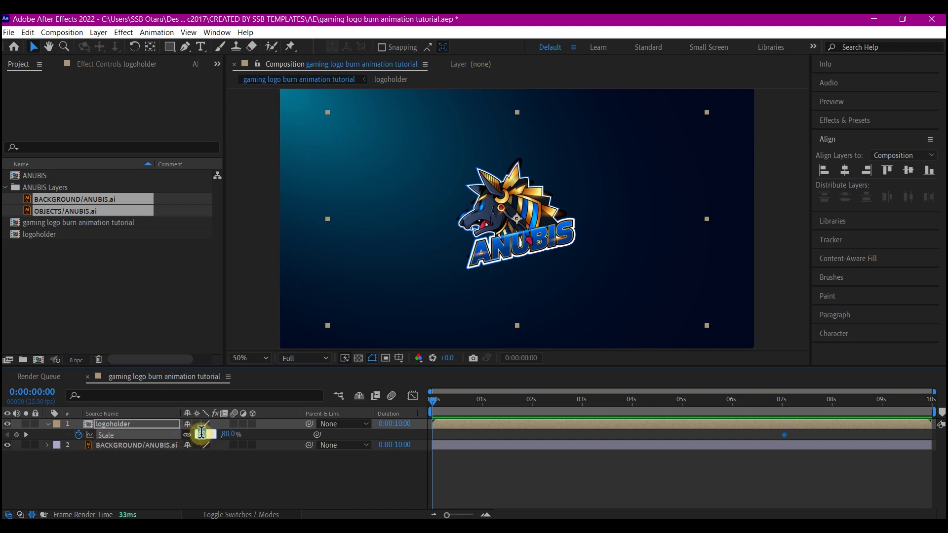
click(767, 435)
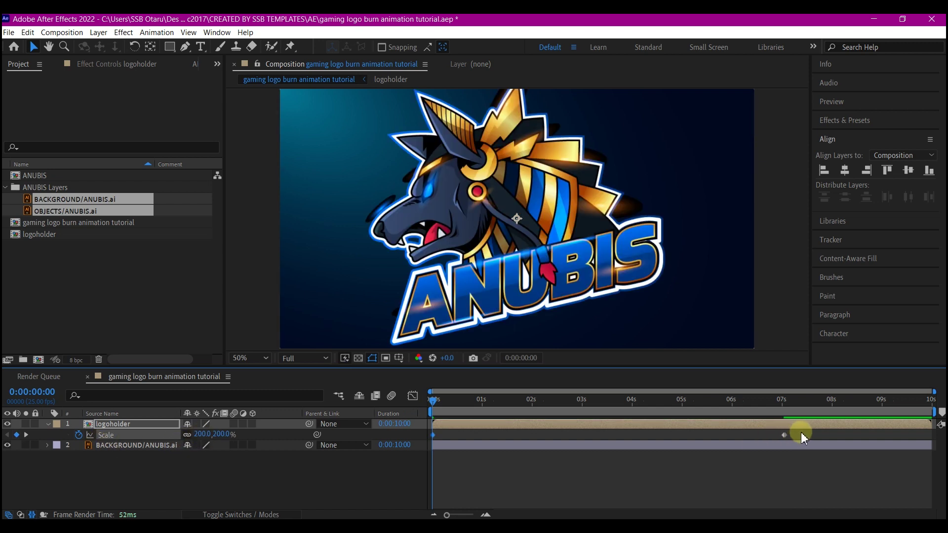
drag(802, 431, 404, 489)
key(F9)
drag(176, 51, 212, 72)
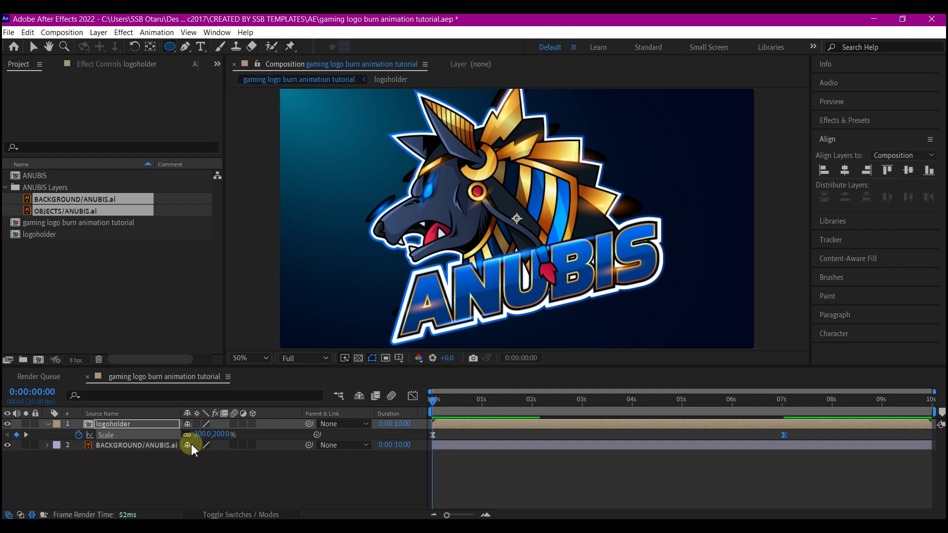
Draw an orange circle over the logo, centre it in the comp, and remove its stroke
click(190, 462)
click(572, 270)
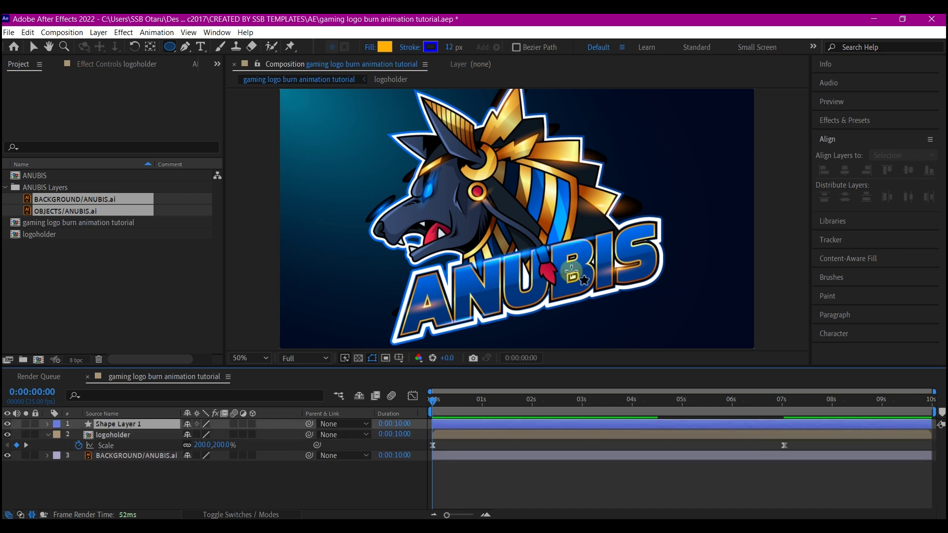
drag(572, 270, 696, 96)
key(v)
click(845, 169)
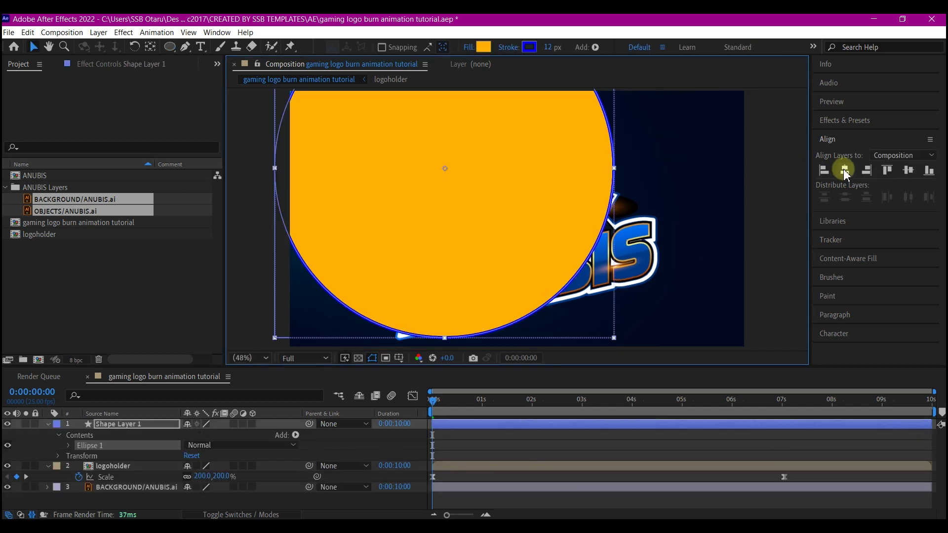
click(907, 169)
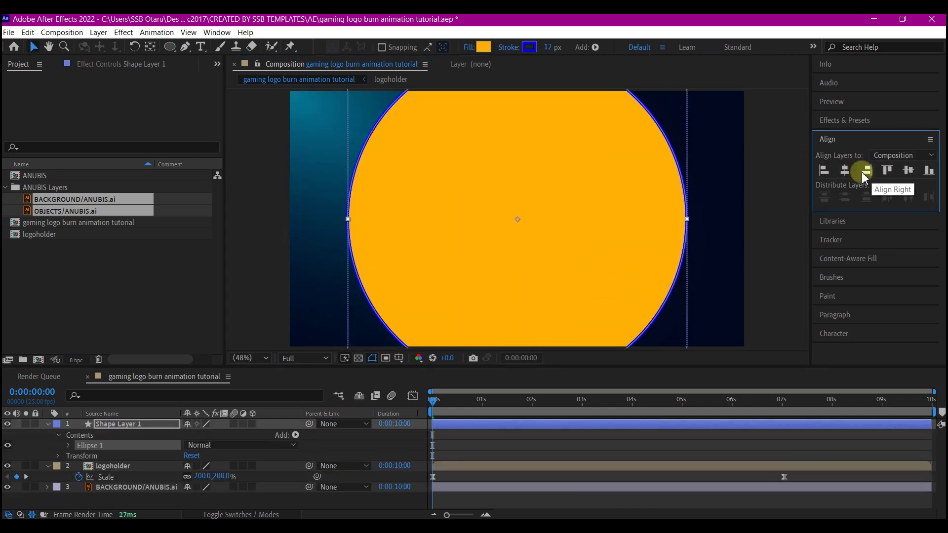
click(506, 47)
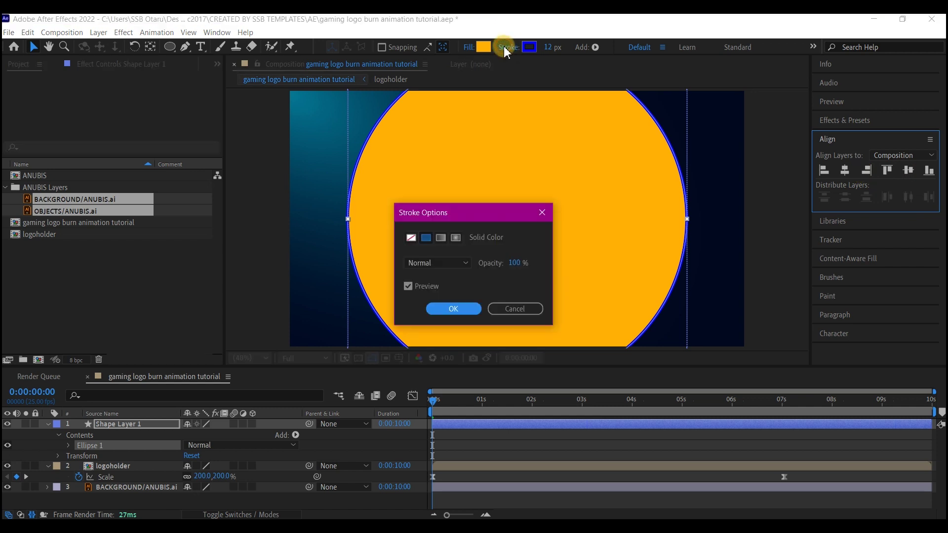
click(411, 238)
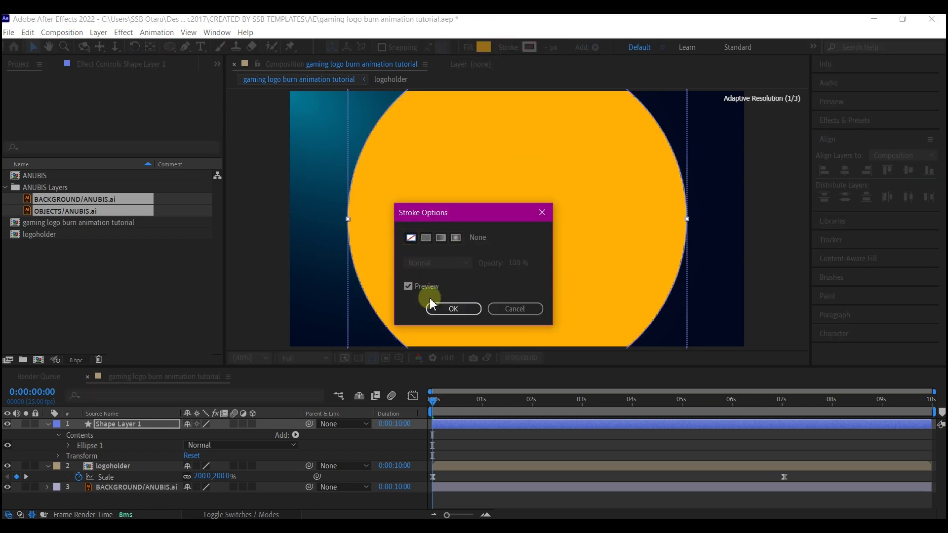
click(453, 308)
Keyframe the circle's Scale from 0% to 100% by 4 seconds; move its anchor upper-left
click(494, 399)
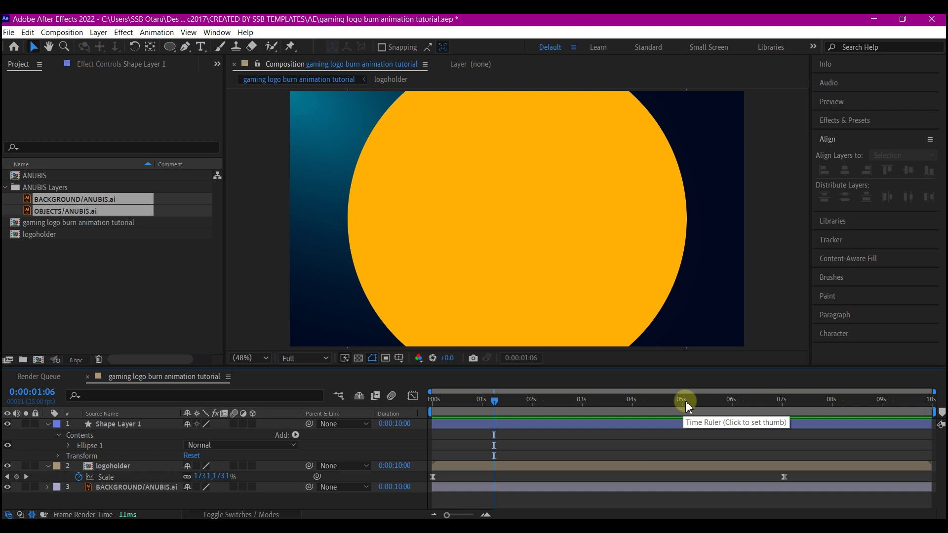
click(631, 399)
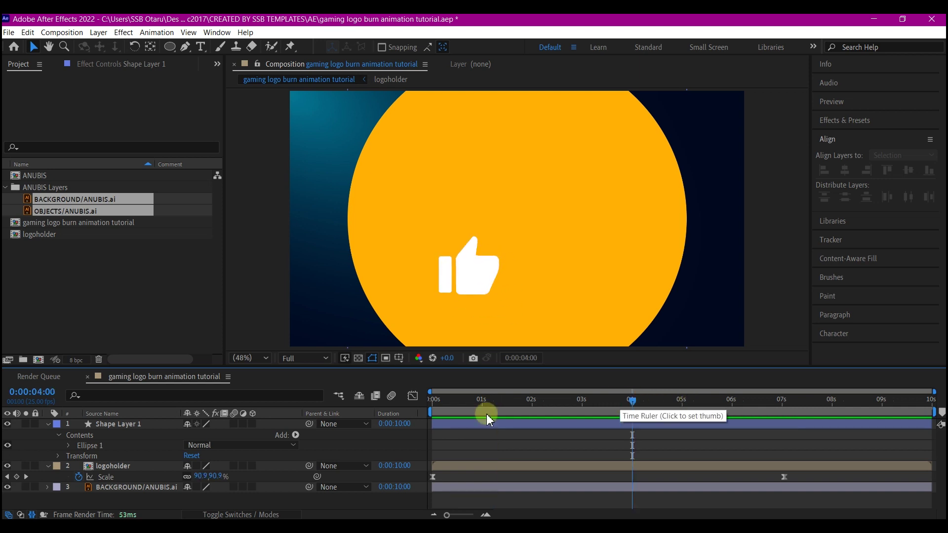
click(109, 424)
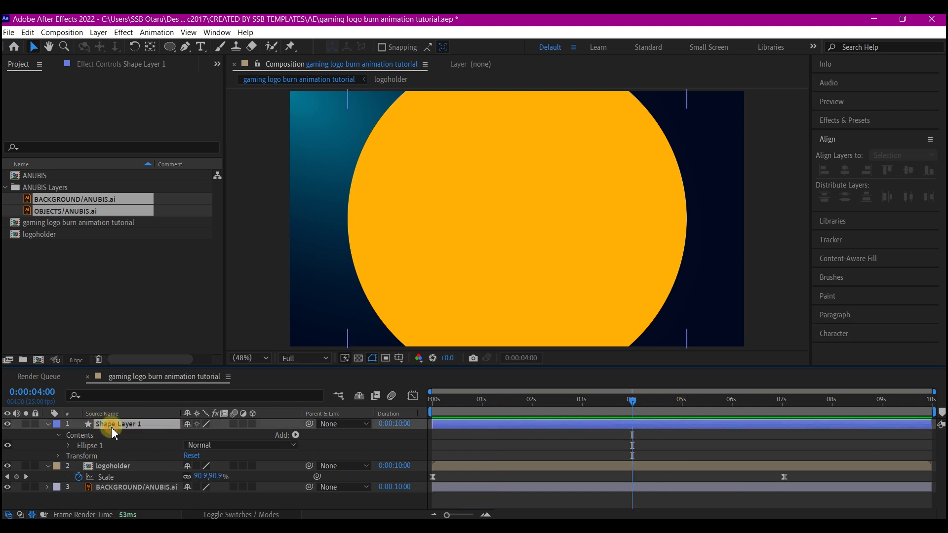
key(alt+shift+s)
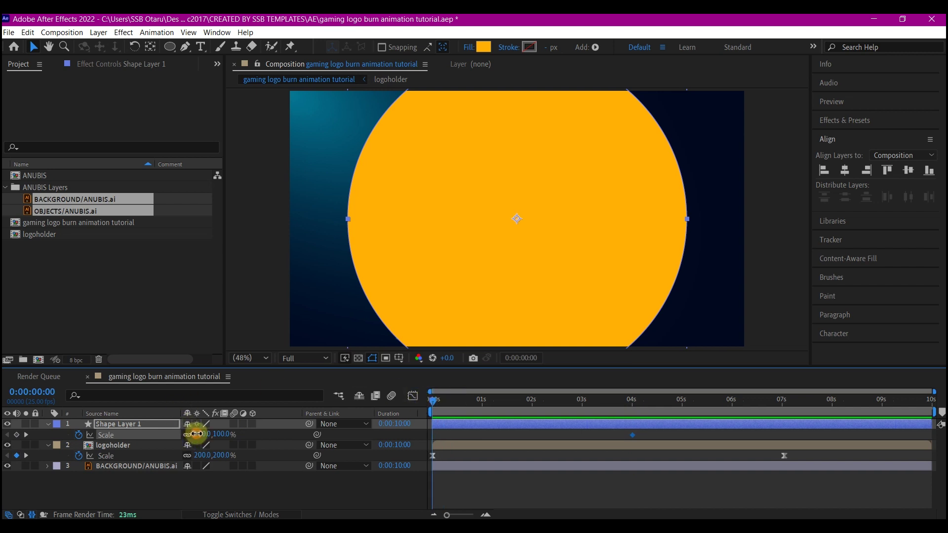
text(0)
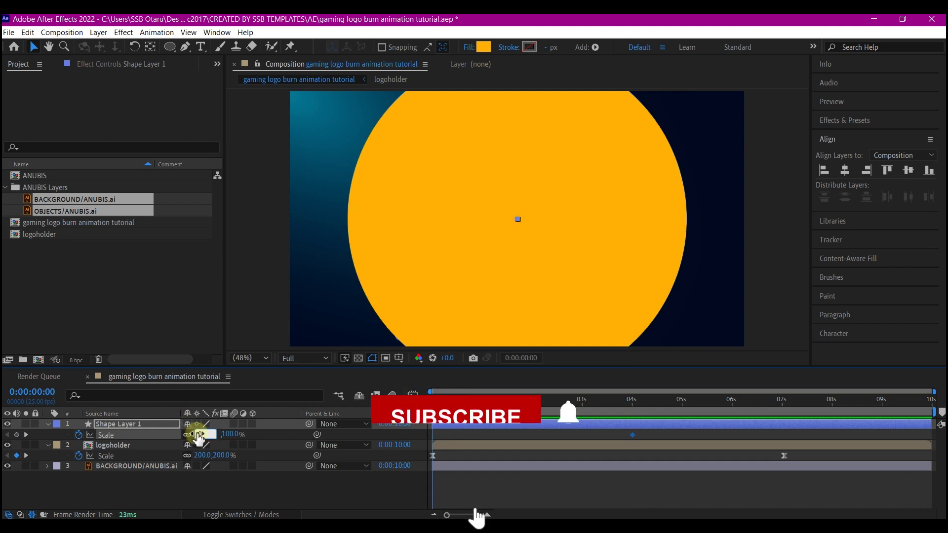
key(Return)
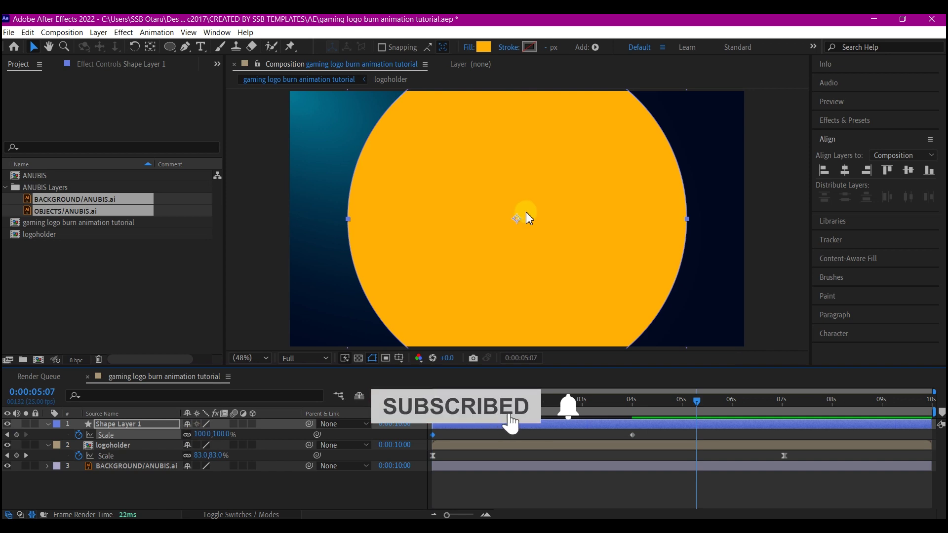
key(y)
drag(526, 215, 395, 131)
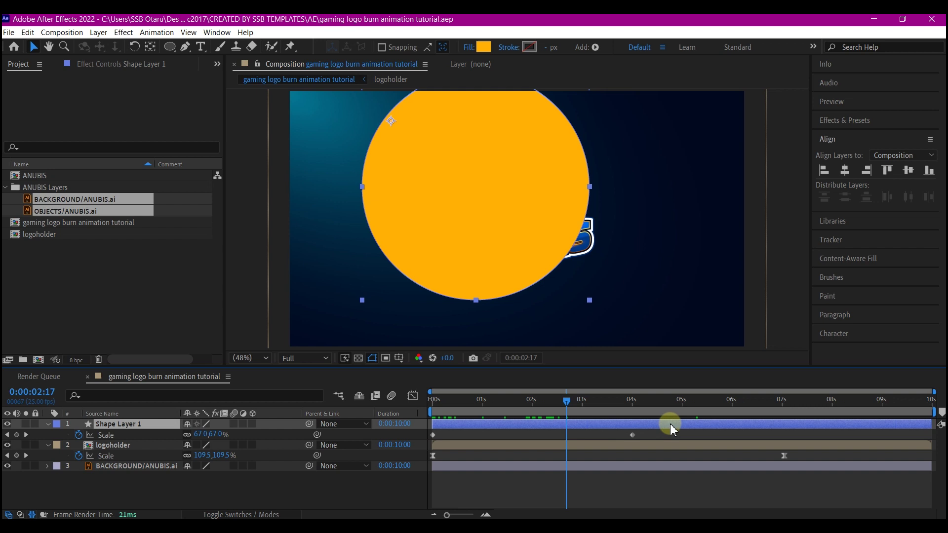
Apply Turbulent Displace to the circle with Amount 120, Size 30 and Complexity 3
key(ctrl+space)
text(turbule)
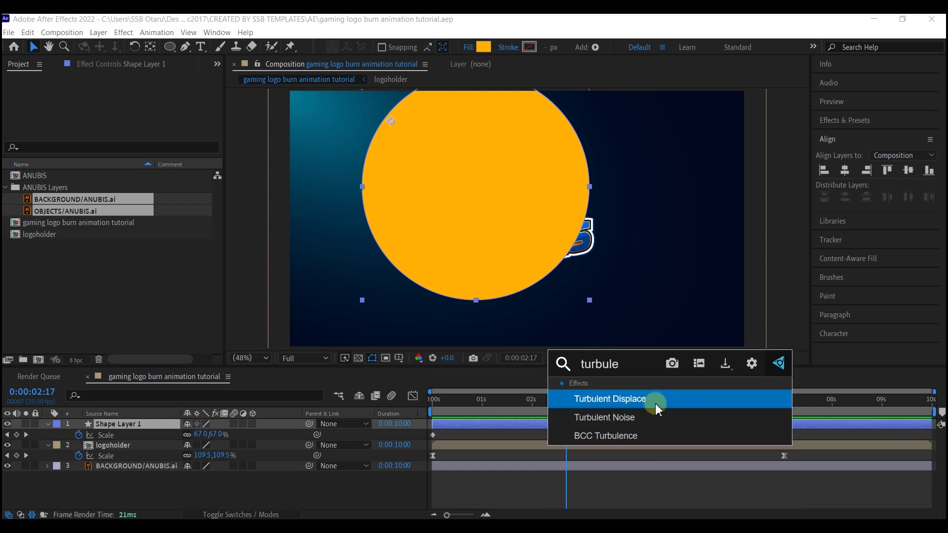
click(646, 404)
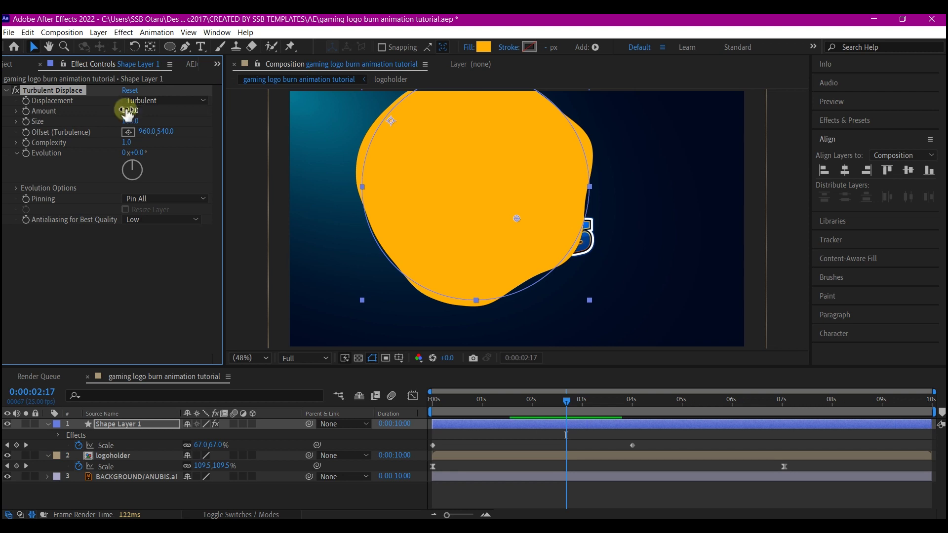
drag(127, 114, 131, 113)
text(30)
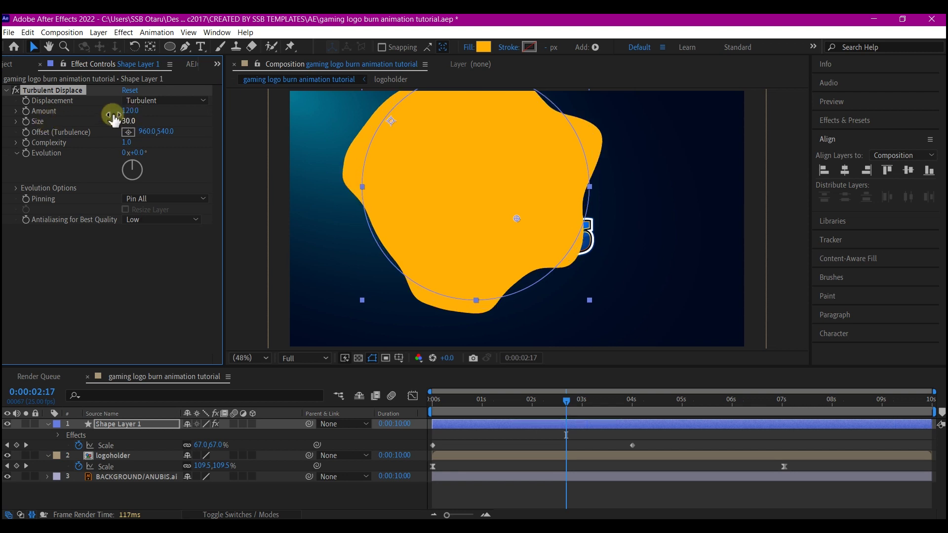
key(Return)
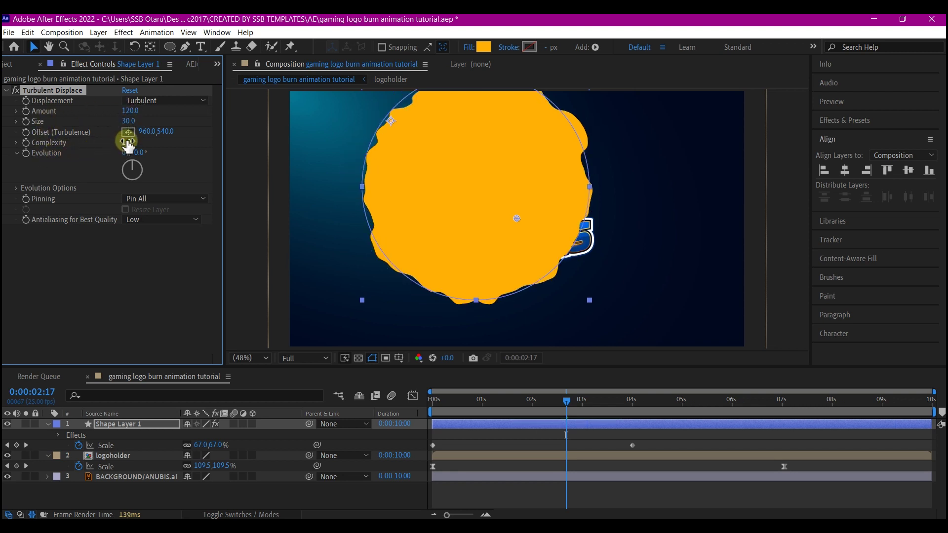
drag(128, 143, 133, 143)
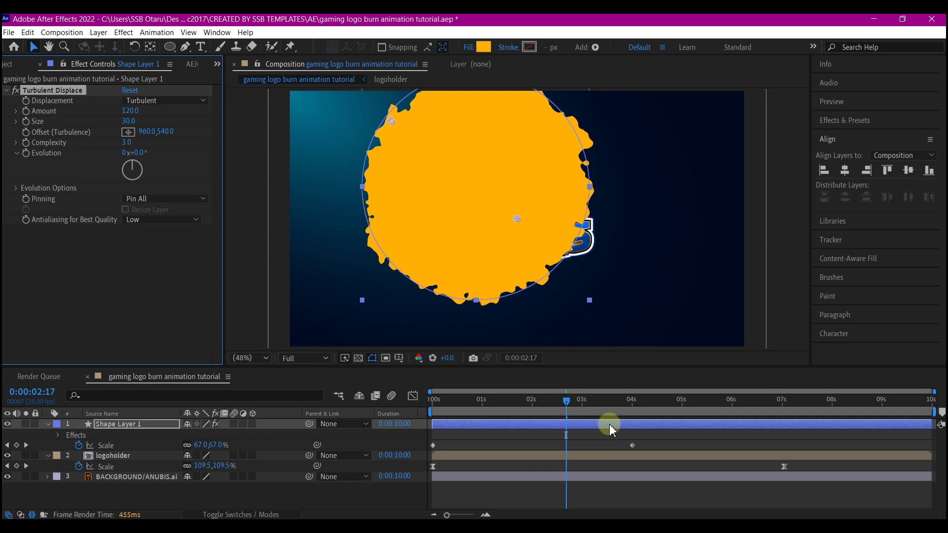
Keyframe Turbulent Displace Evolution at 4 seconds and change its value at 0 seconds
click(632, 403)
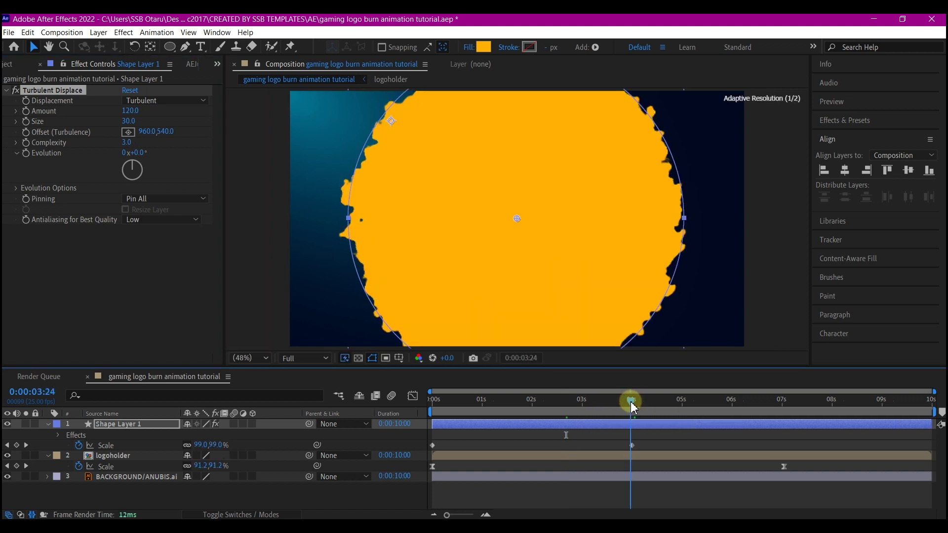
drag(633, 405, 635, 407)
click(25, 153)
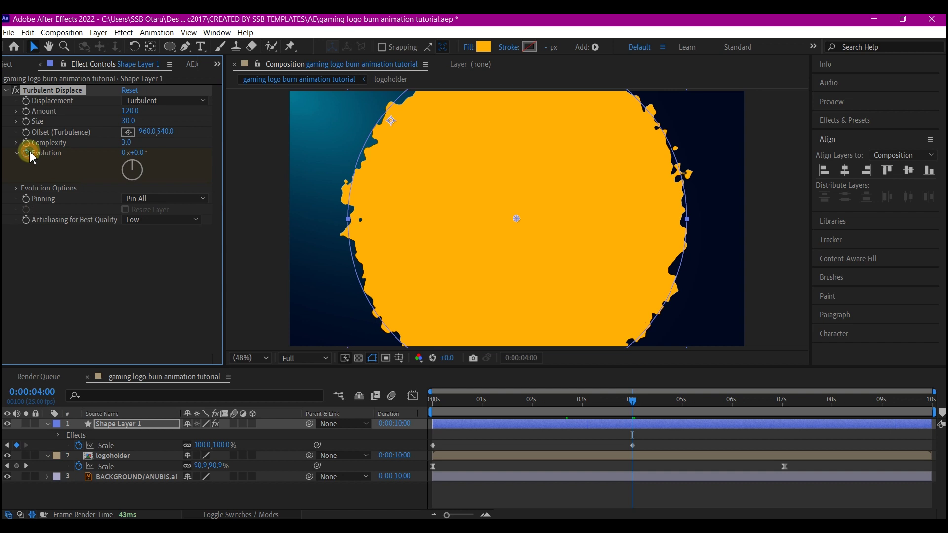
drag(452, 405, 433, 399)
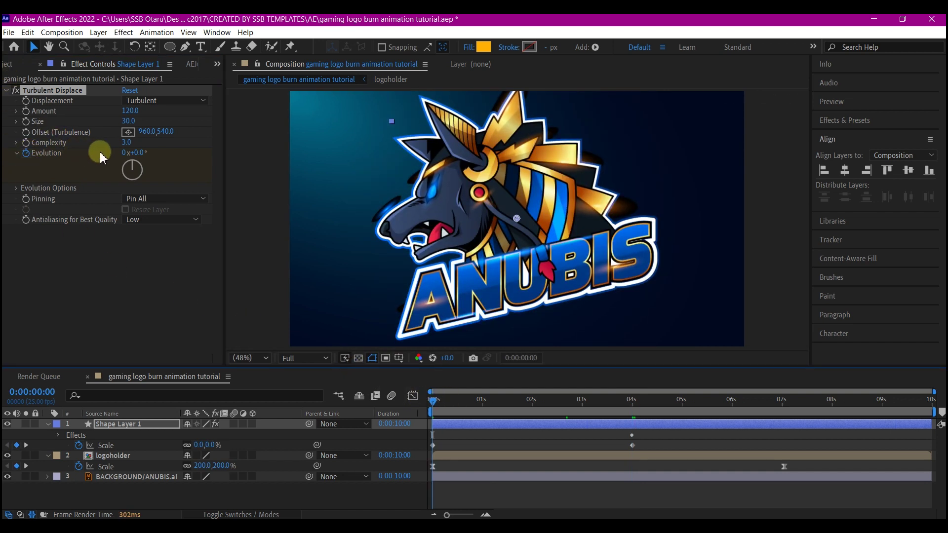
click(125, 153)
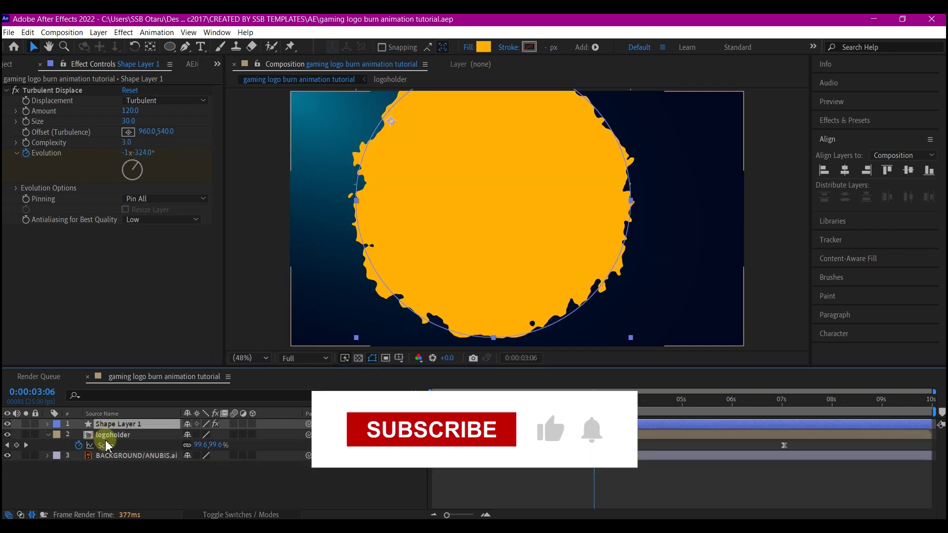
Duplicate Shape Layer 1 and logoholder, move the logoholder copy to the top, and hide both copies
click(111, 435)
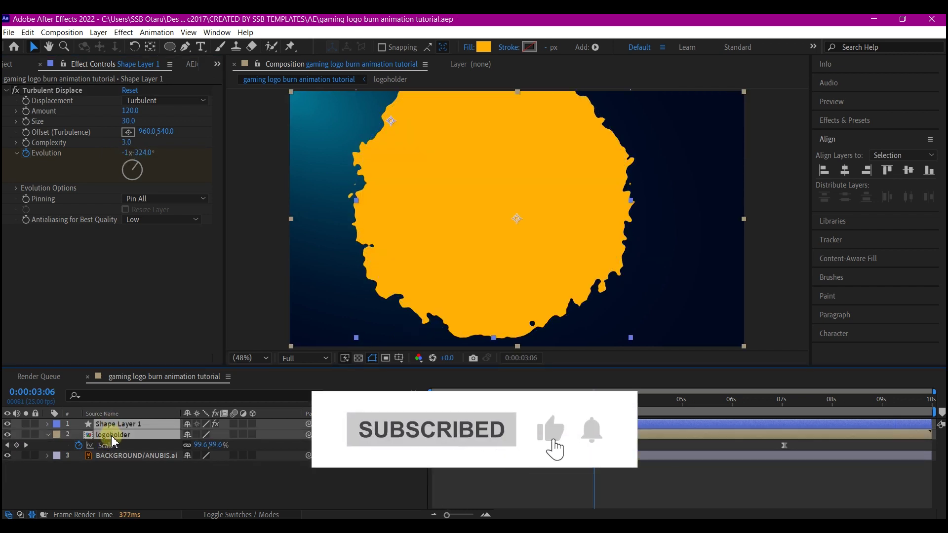
ctrl+click(118, 424)
key(ctrl+d)
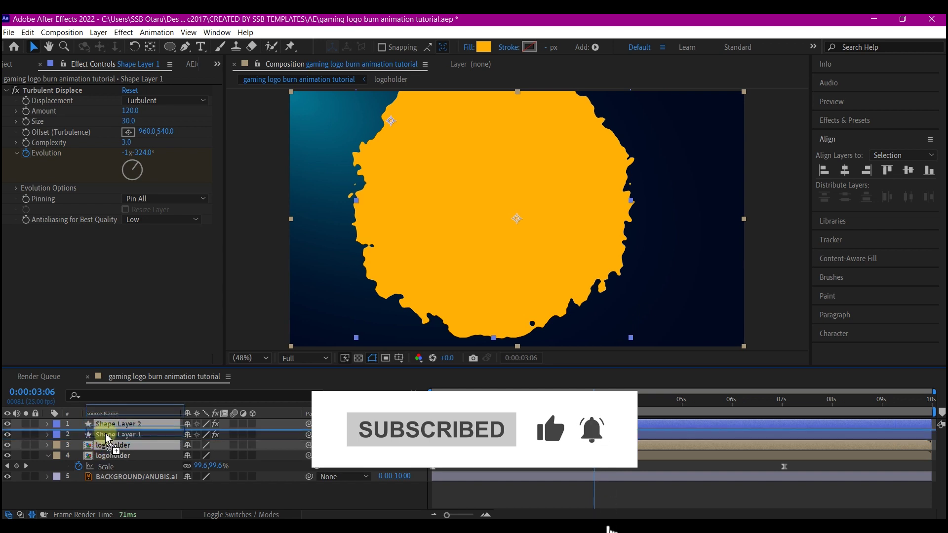
drag(107, 439, 98, 433)
drag(11, 431, 9, 435)
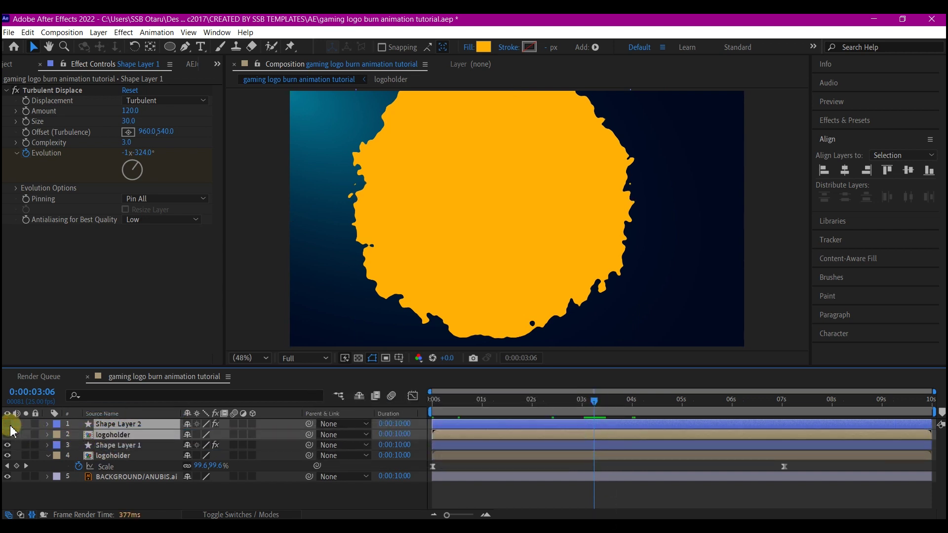
click(120, 454)
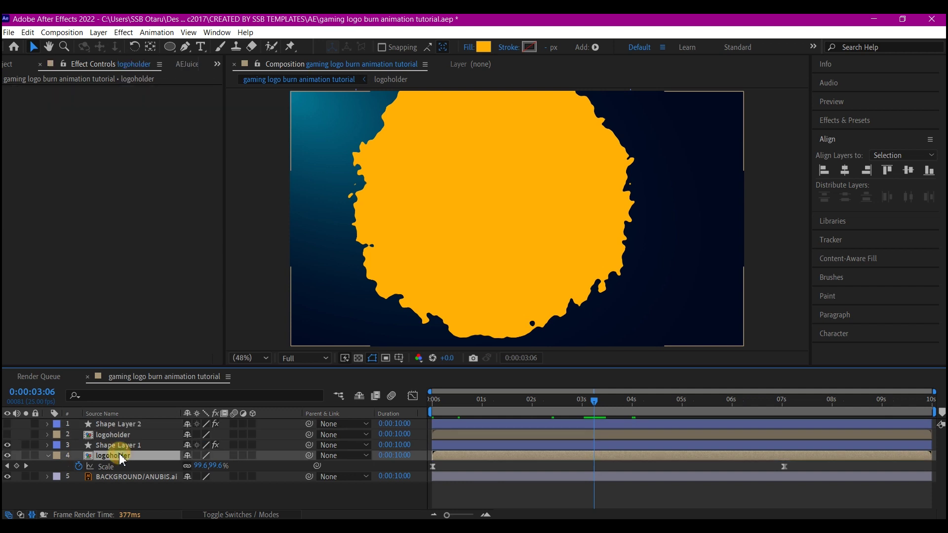
Set the original logoholder's track matte to Alpha Matte 'Shape Layer 1' and preview the reveal
click(241, 515)
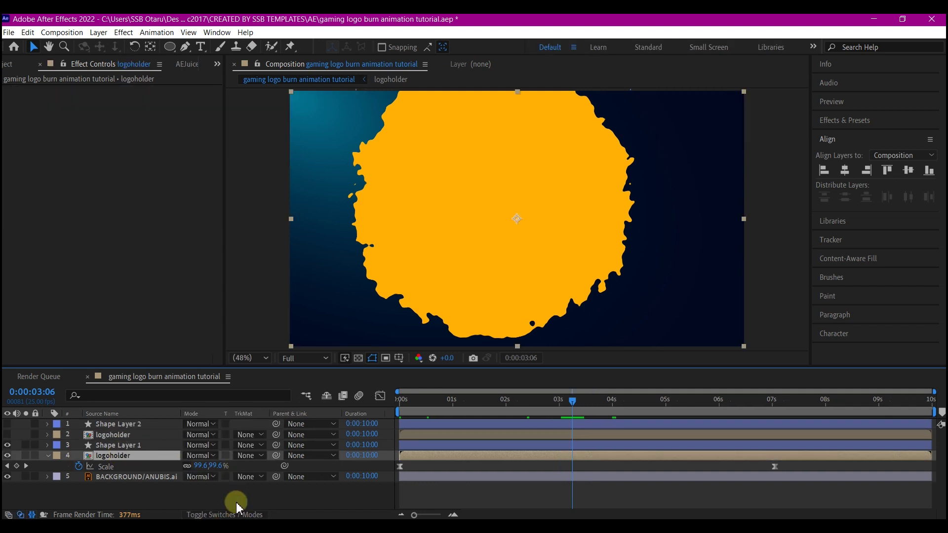
click(249, 461)
click(275, 409)
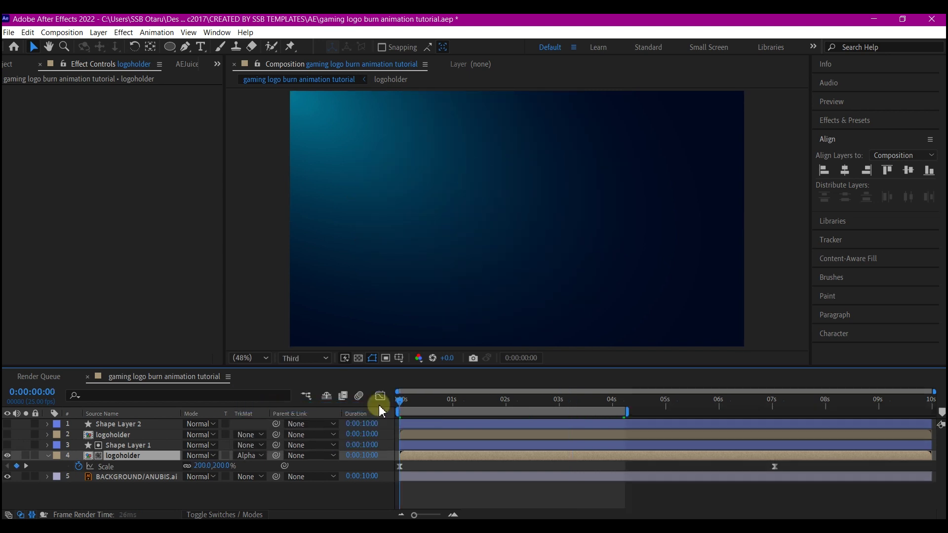
key(space)
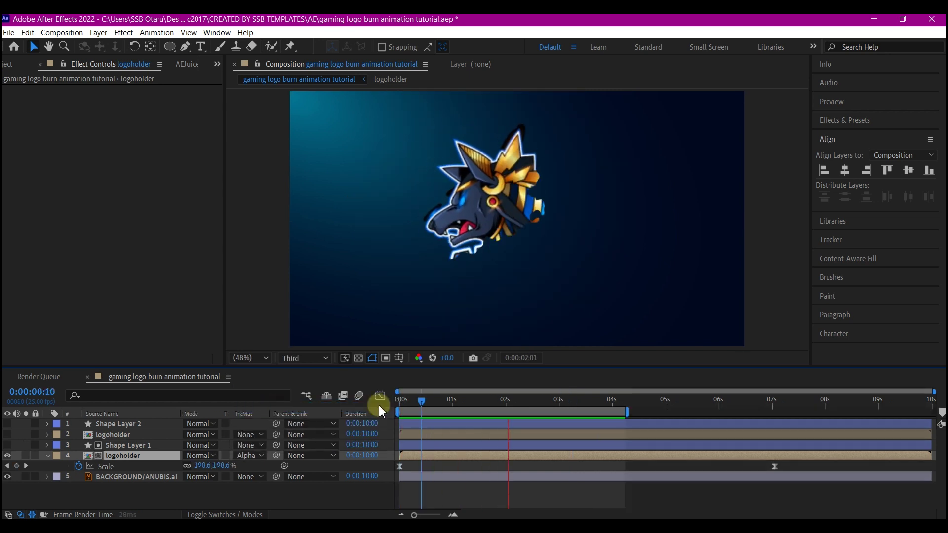
key(space)
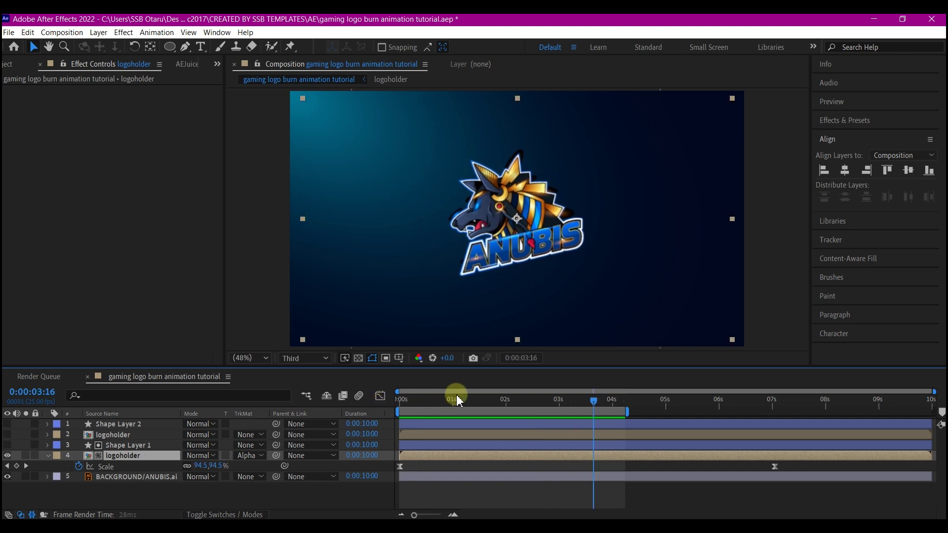
click(410, 424)
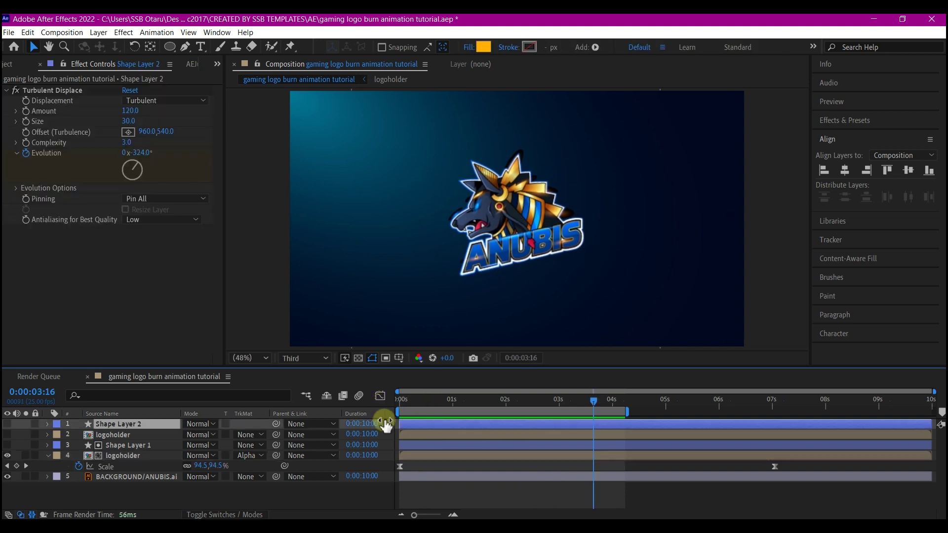
Unhide Shape Layer 2 and set its fill to None
click(8, 423)
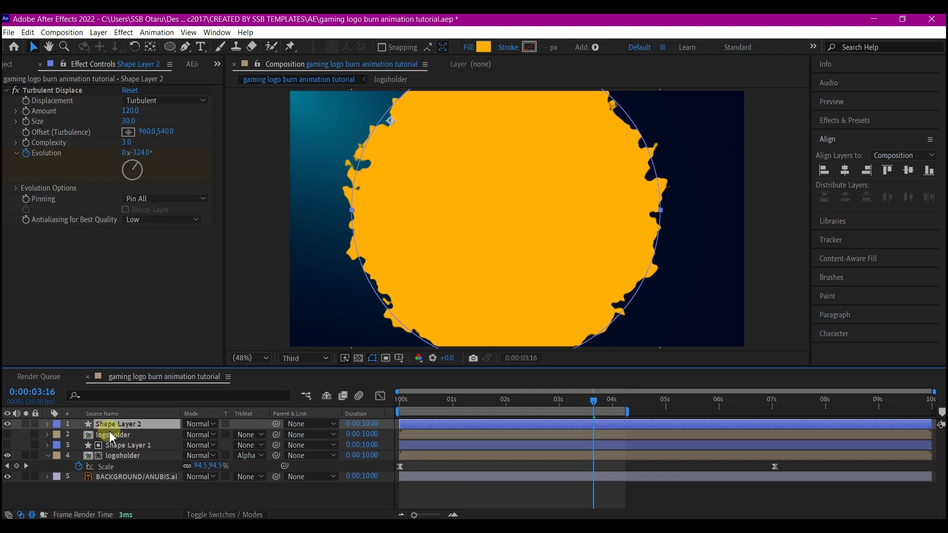
click(467, 47)
click(410, 237)
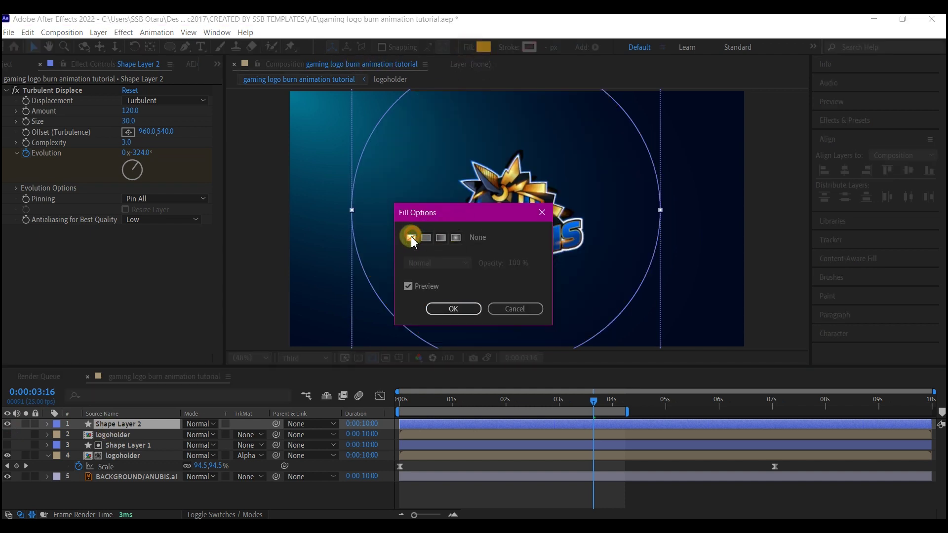
click(450, 308)
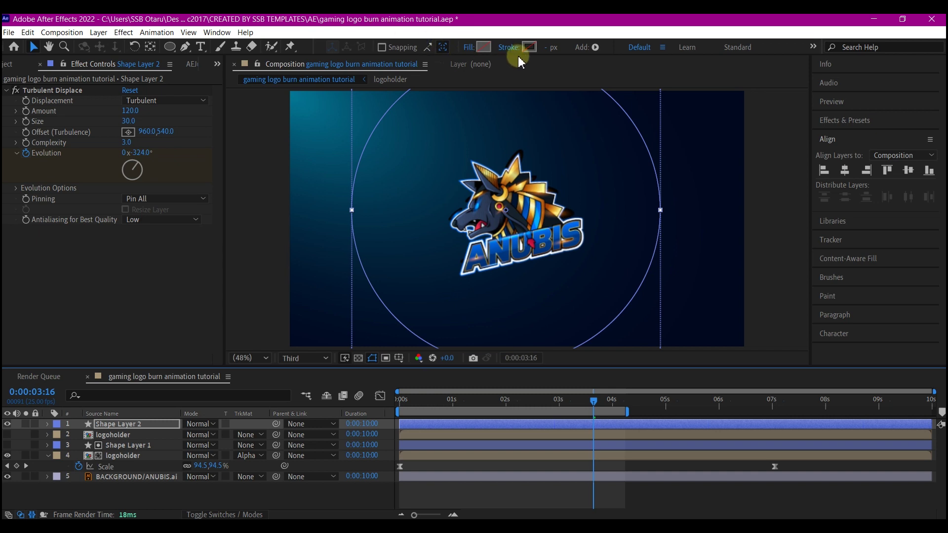
Give the ring a gold stroke sampled from the logo, 20 px wide
click(529, 48)
click(551, 204)
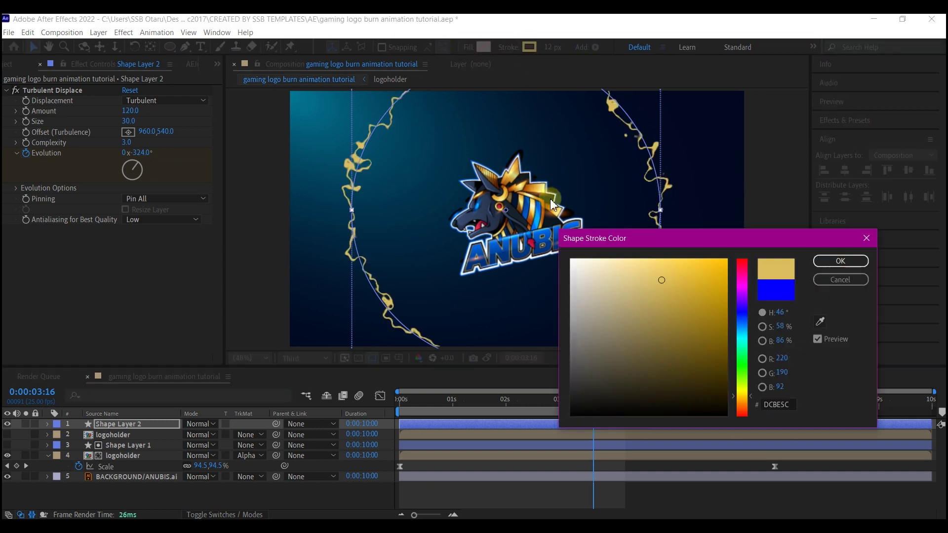
click(839, 261)
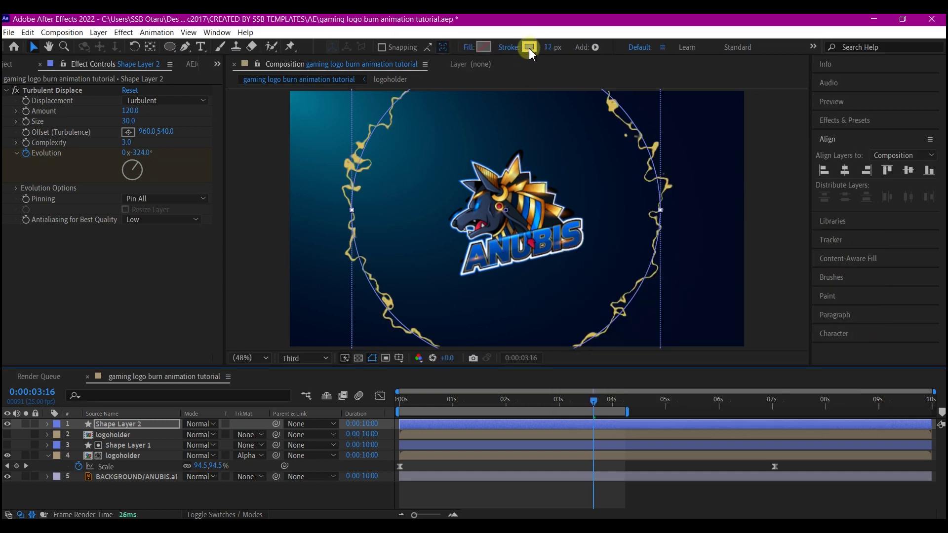
click(548, 46)
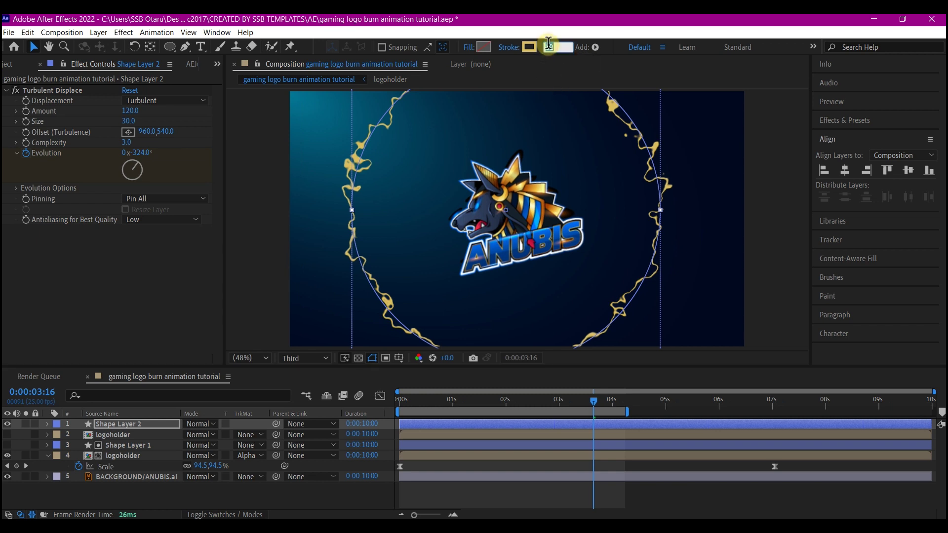
text(20)
key(Return)
mouse_move(593, 399)
mouse_down()
mouse_move(500, 409)
mouse_move(542, 406)
mouse_move(510, 406)
mouse_move(524, 409)
mouse_up()
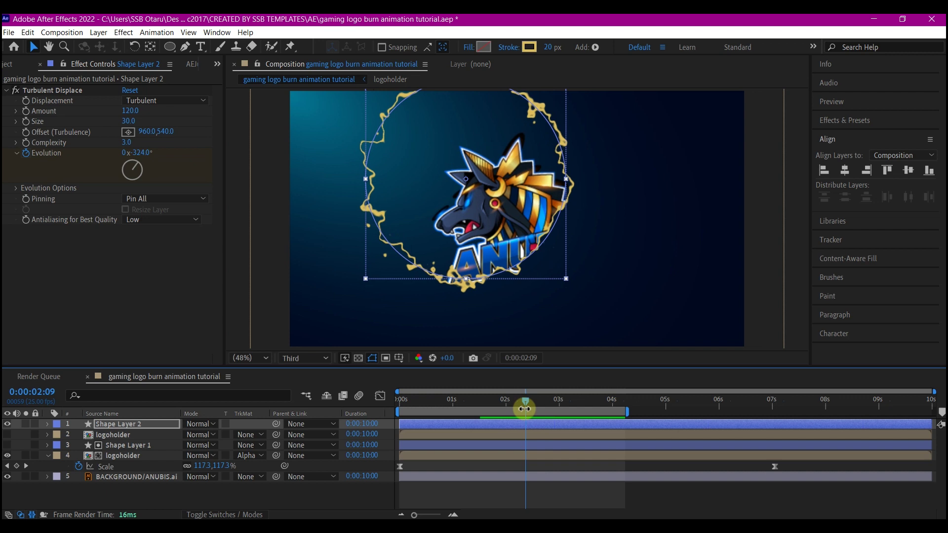
Add a Glow effect to Shape Layer 2 and duplicate it as Glow 2
click(520, 424)
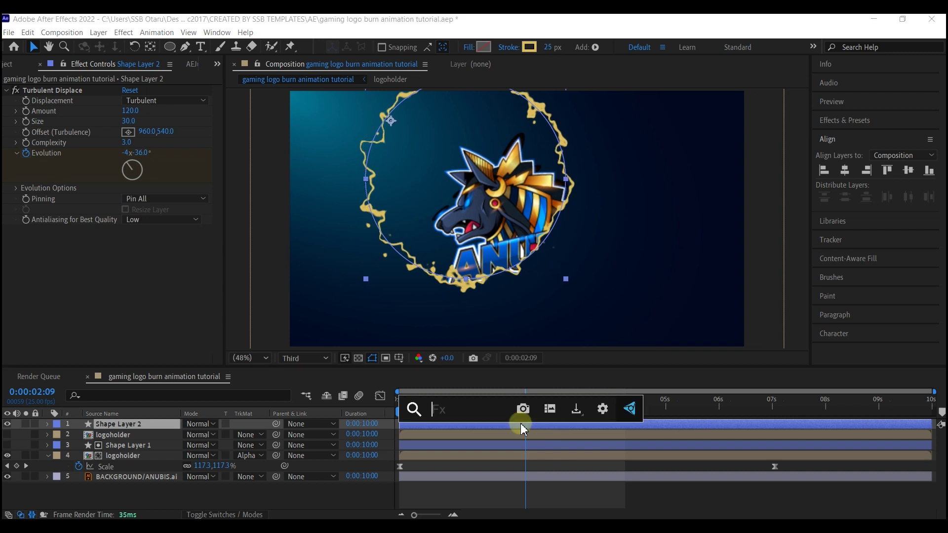
text(glo)
click(492, 404)
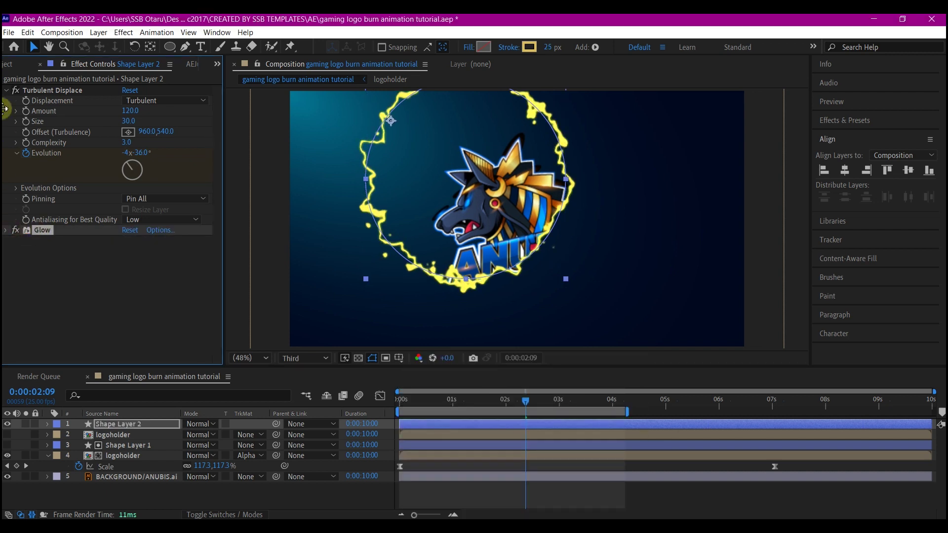
click(6, 90)
click(42, 101)
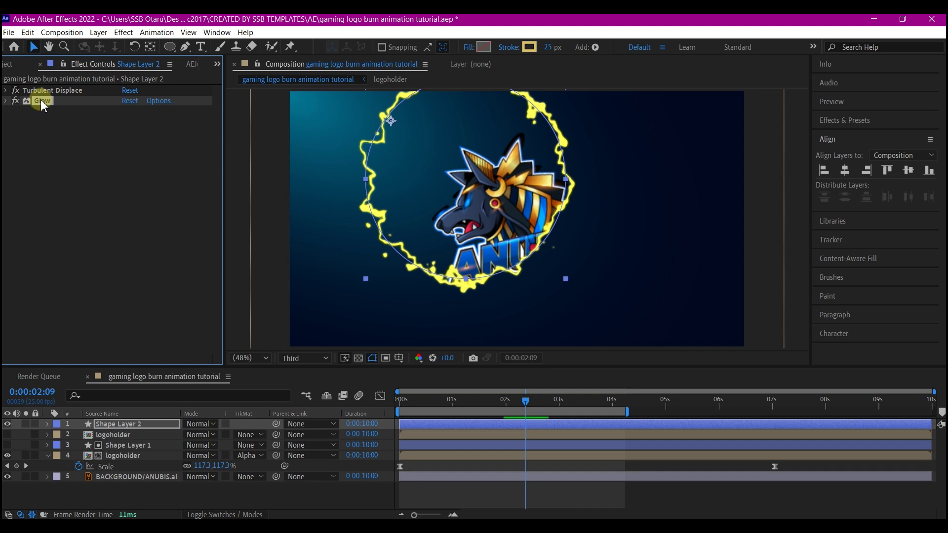
key(ctrl+d)
Adjust Glow 2's radius and intensity, duplicate it as Glow 3, and set Glow 3's radius to 68
click(127, 143)
click(111, 150)
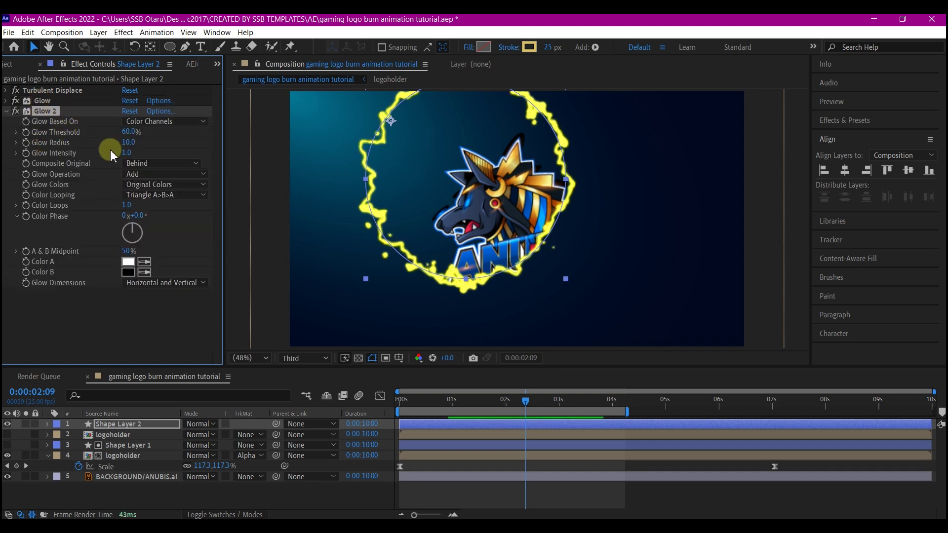
click(10, 112)
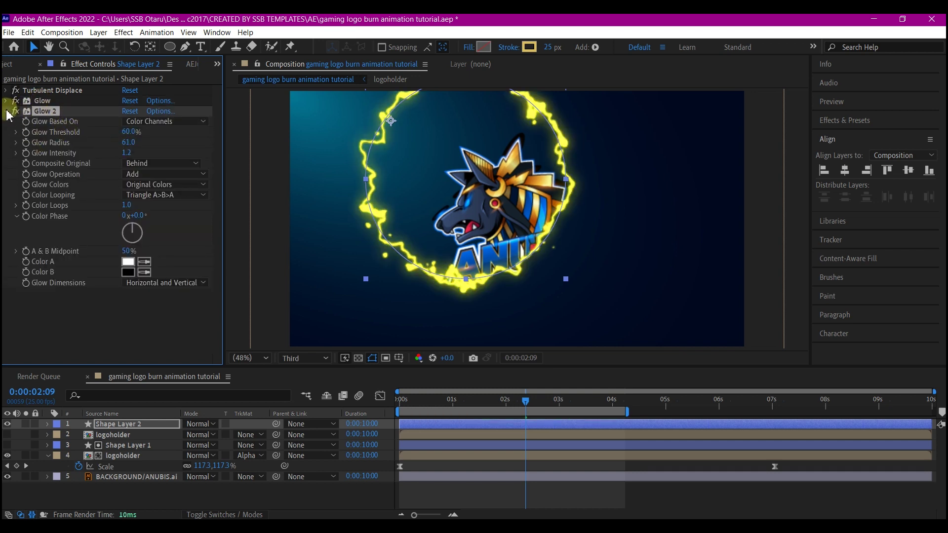
click(6, 111)
click(44, 112)
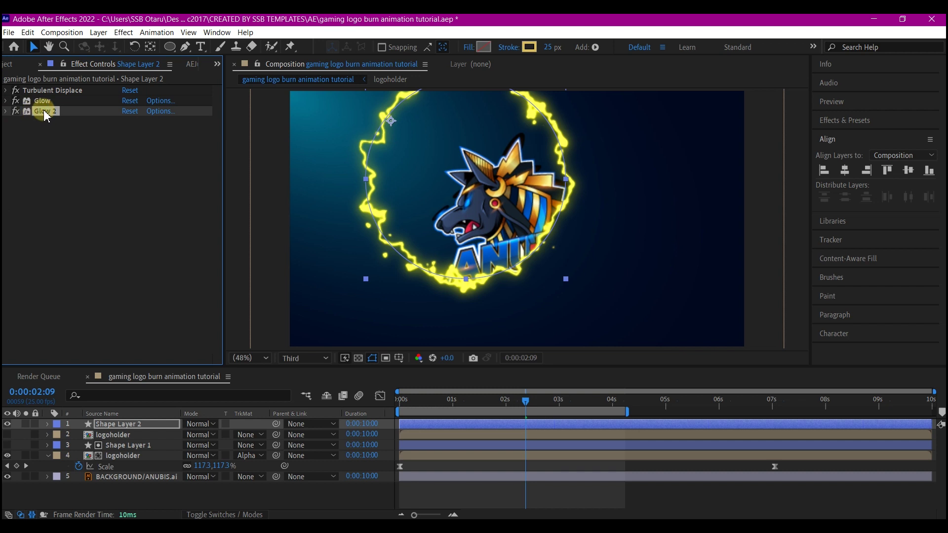
key(ctrl+d)
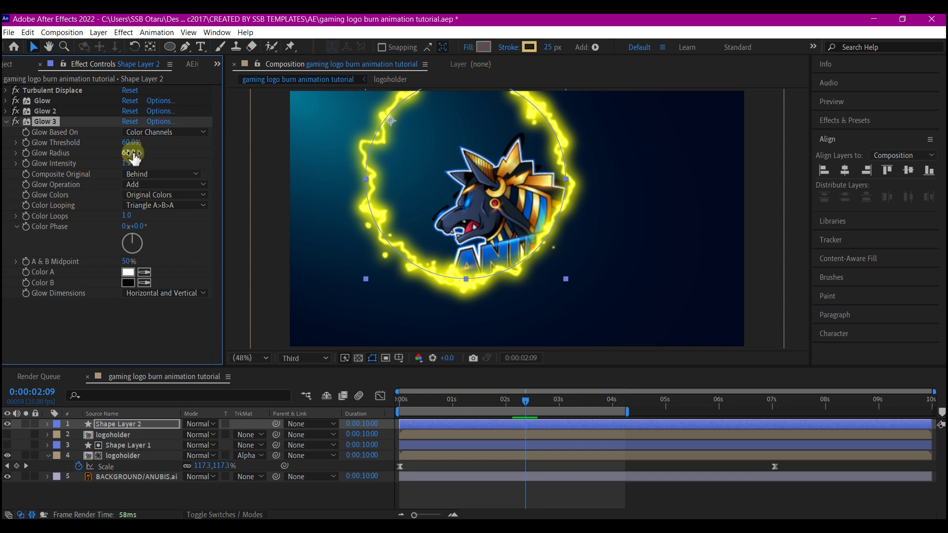
drag(123, 159, 129, 158)
click(131, 426)
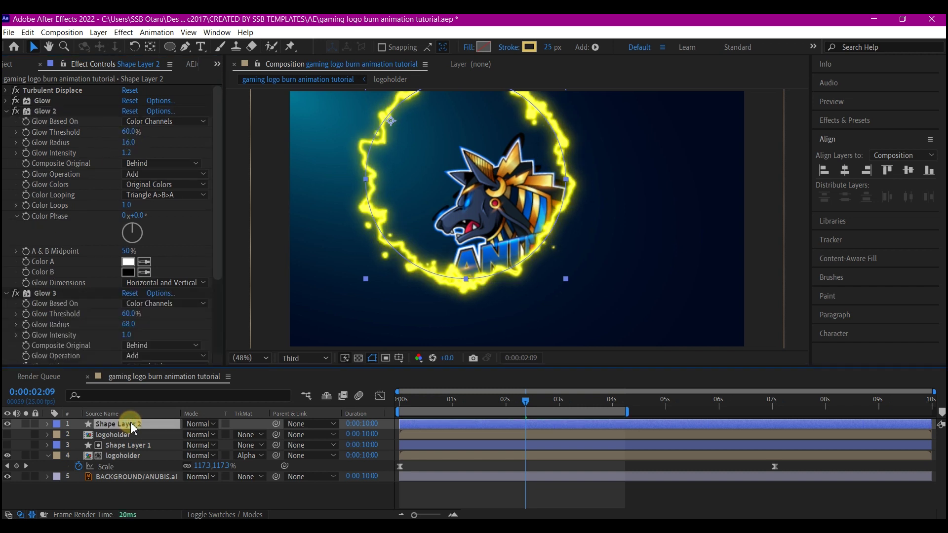
Duplicate the Shape Layer 2 ring and delete Glow 3 from the copy
key(ctrl+d)
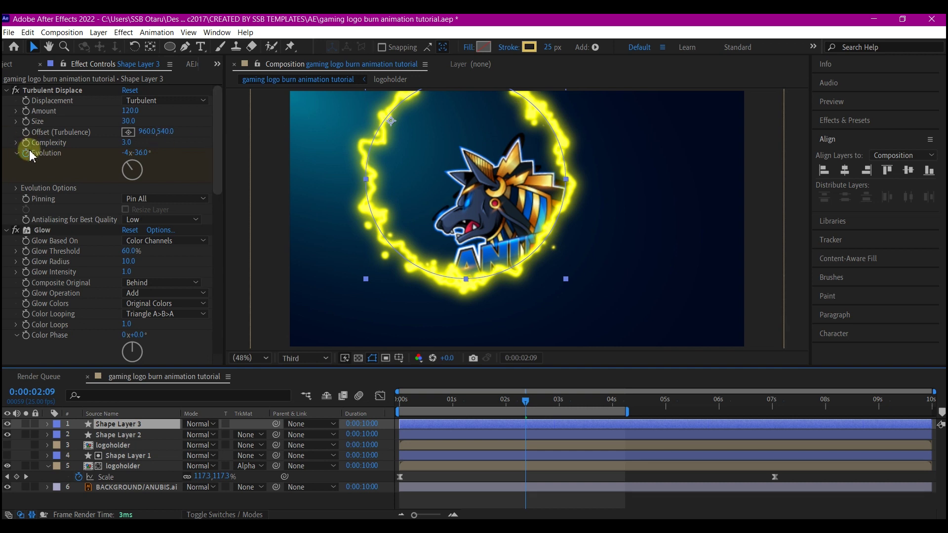
click(7, 90)
click(7, 101)
click(42, 122)
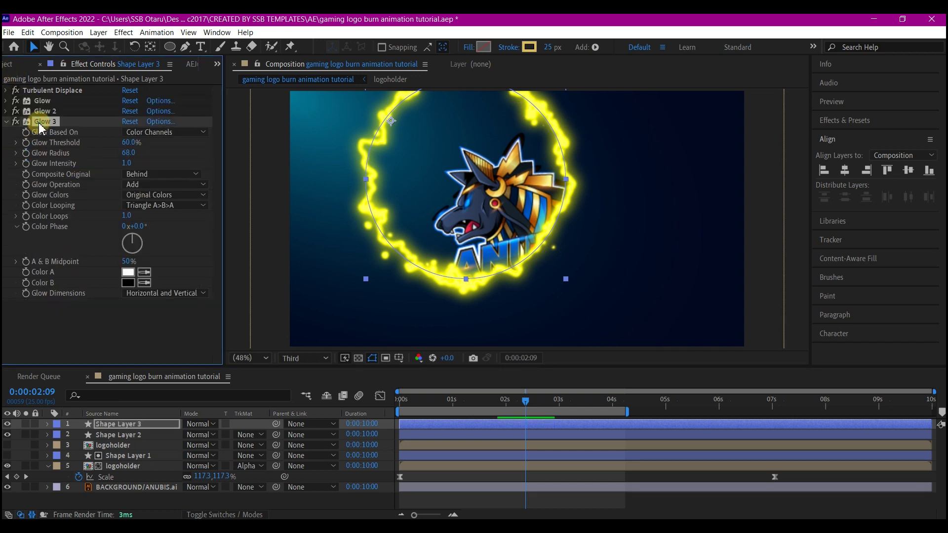
key(Delete)
Give the copy a white 10 px stroke, then pre-compose both ring layers together
click(529, 48)
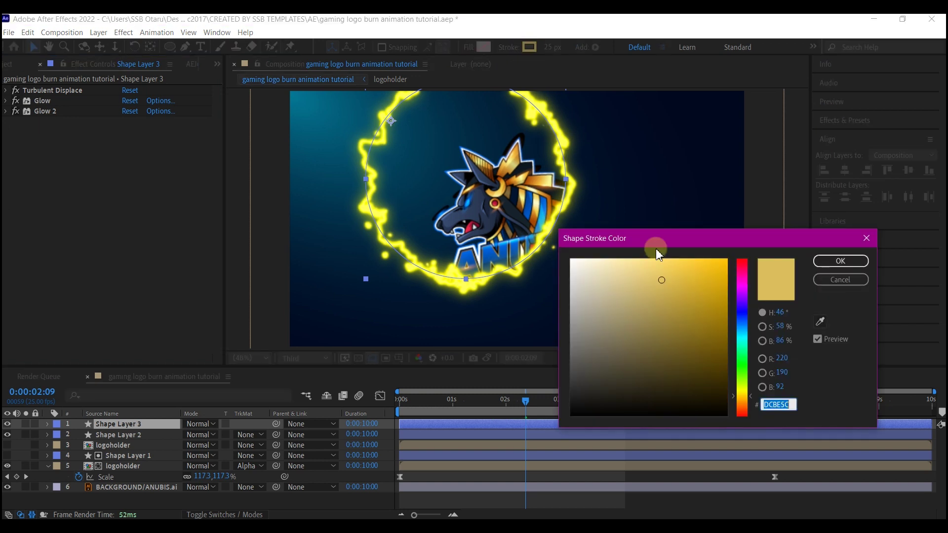
click(841, 261)
click(549, 48)
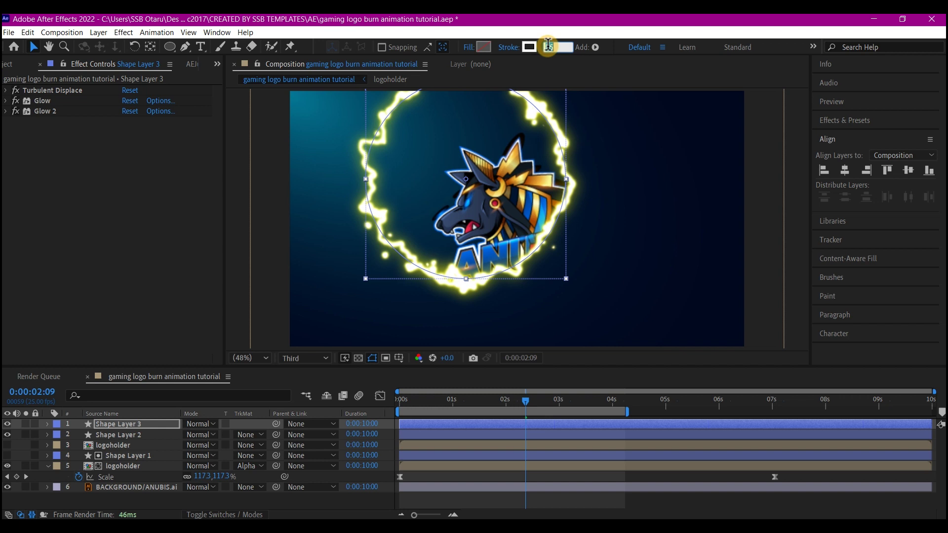
text(10)
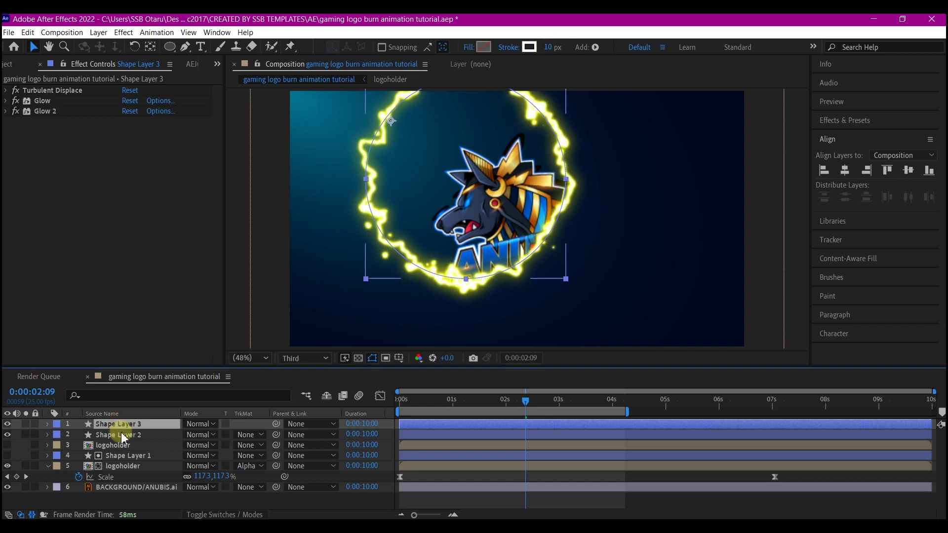
ctrl+click(123, 437)
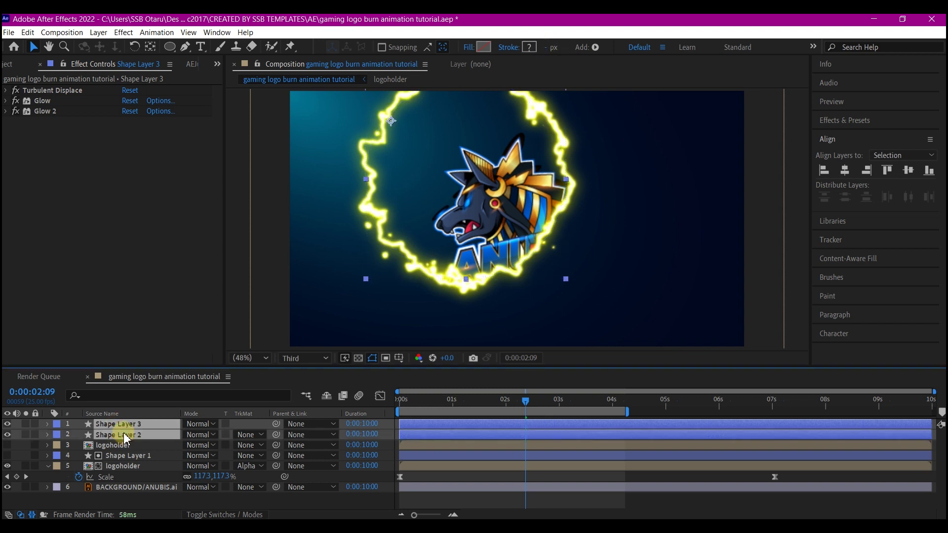
key(ctrl+shift+c)
Name the precomp 'burn', unhide logoholder above it, and set burn's track matte to logoholder's alpha
text(burn)
click(474, 370)
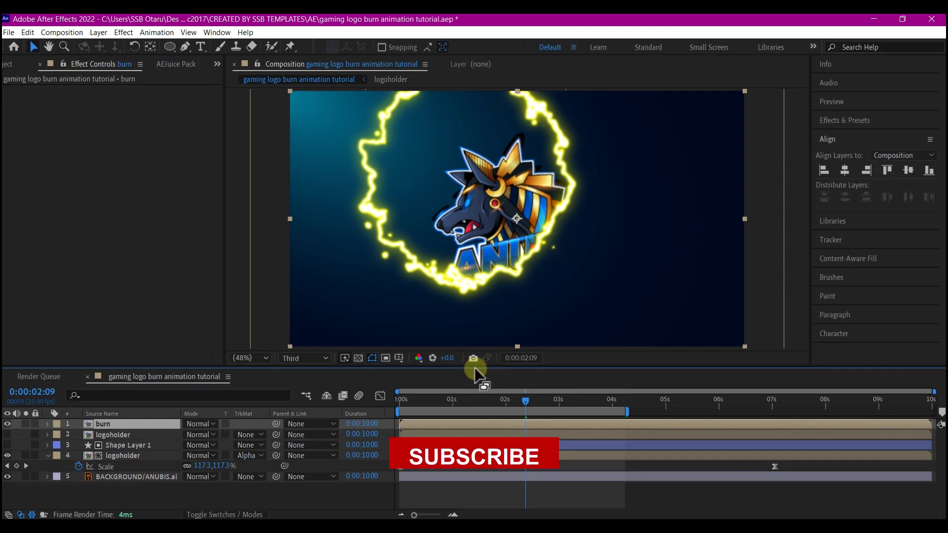
click(114, 435)
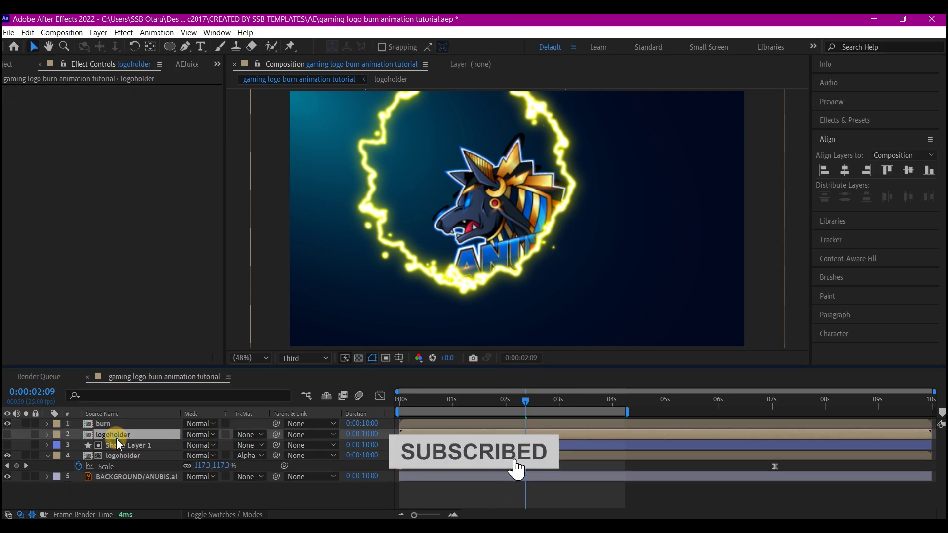
click(22, 436)
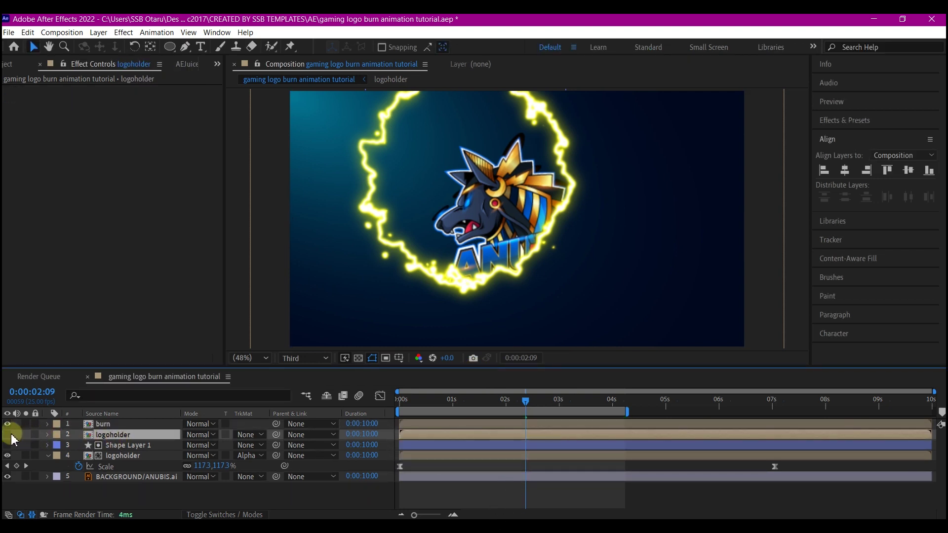
click(9, 435)
drag(121, 438, 118, 427)
click(113, 434)
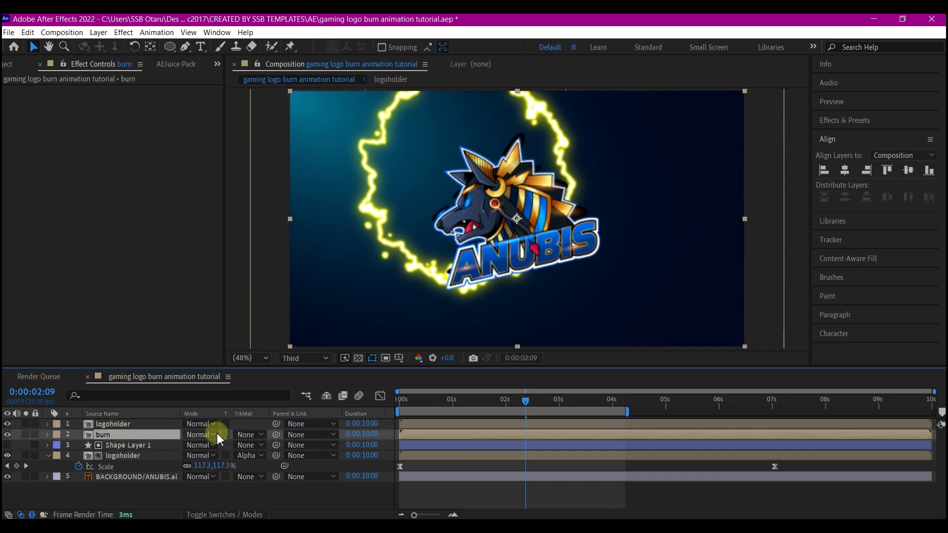
click(242, 437)
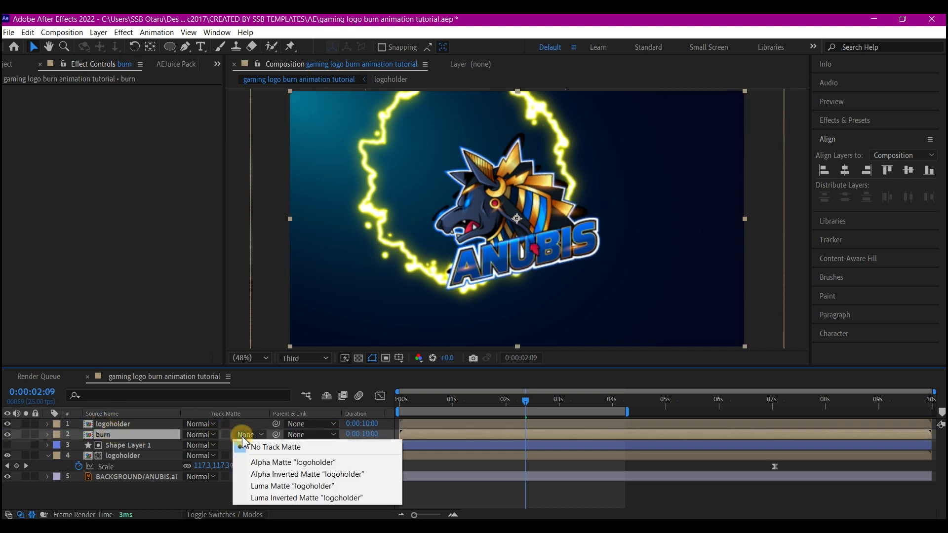
click(271, 463)
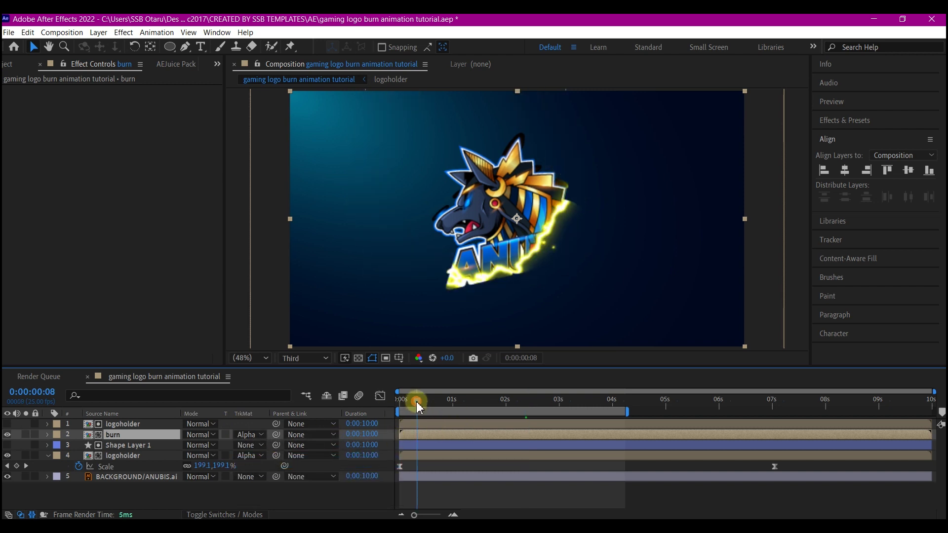
Preview the logo burn-in from 0 seconds, stopping around 2 seconds
drag(417, 404, 380, 406)
key(space)
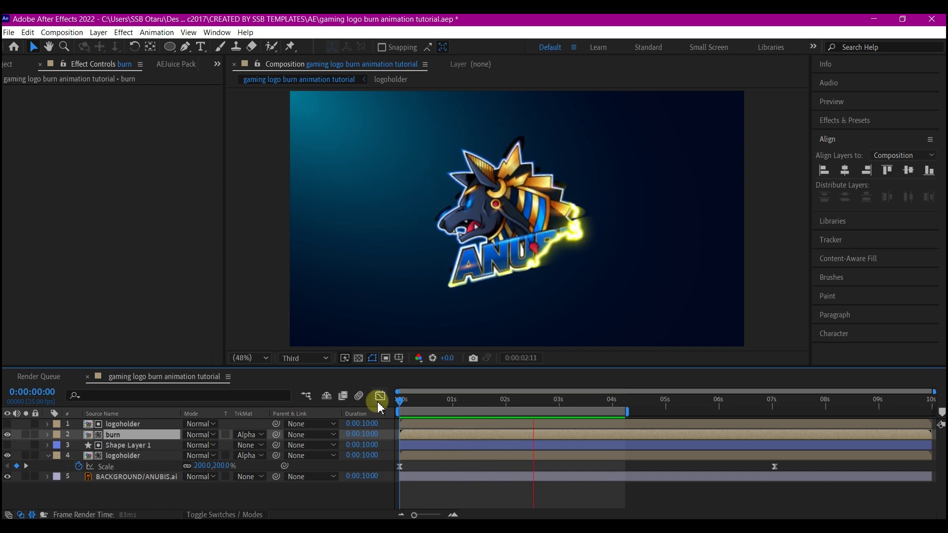
mouse_move(469, 417)
mouse_down()
mouse_move(538, 411)
mouse_move(487, 426)
mouse_move(519, 422)
mouse_up()
Create a new solid layer named 'spark' above the logoholder layer
click(123, 424)
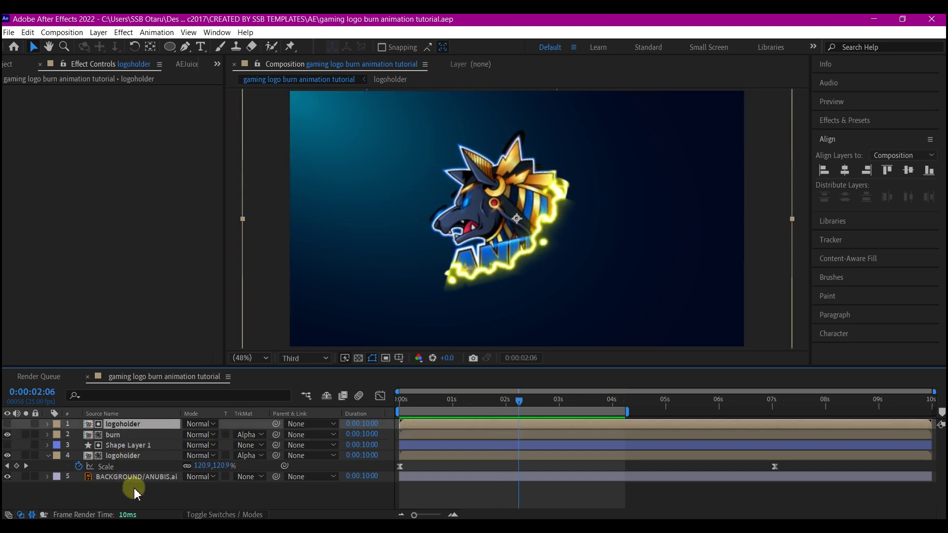
right_click(134, 486)
mouse_move(158, 360)
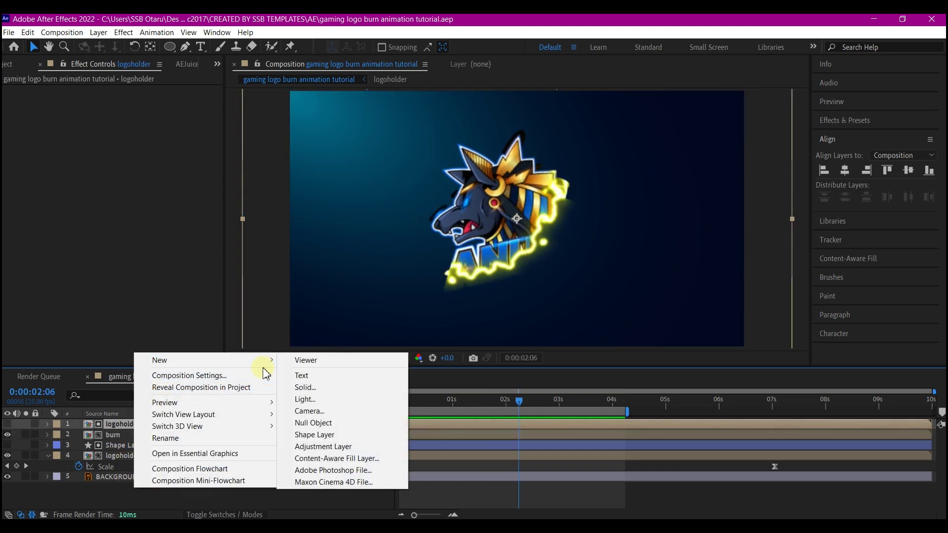
click(308, 388)
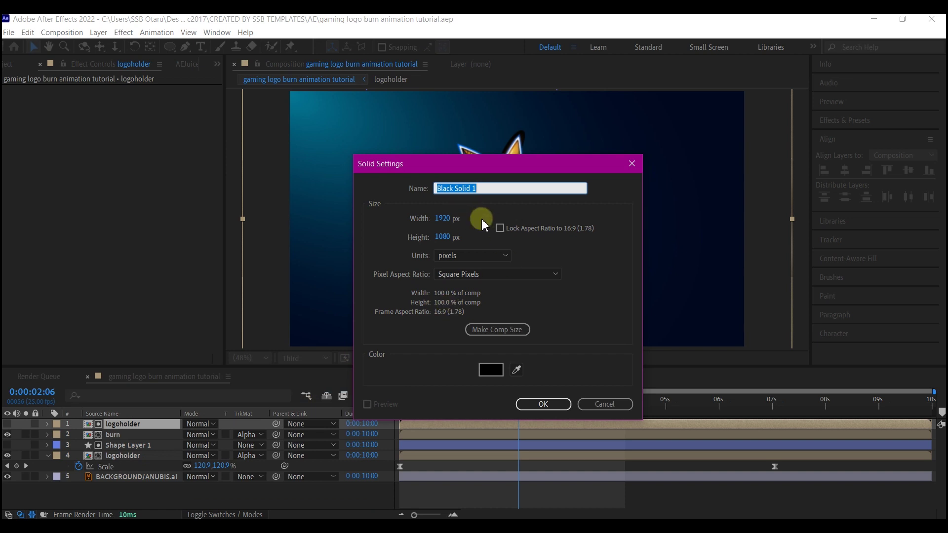
text(spark)
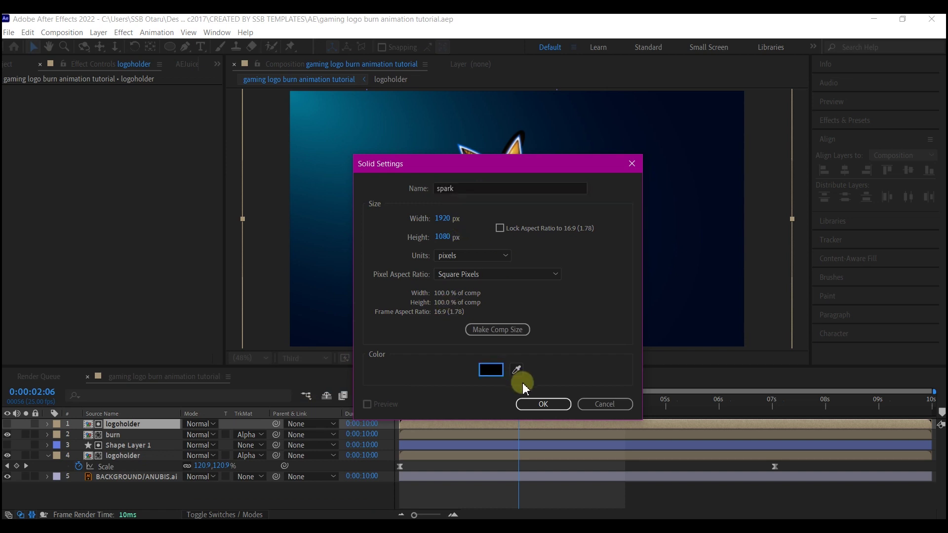
click(542, 403)
Apply CC Particle Systems II to spark with Birth Rate 0.2 and Longevity 0.3
key(ctrl+space)
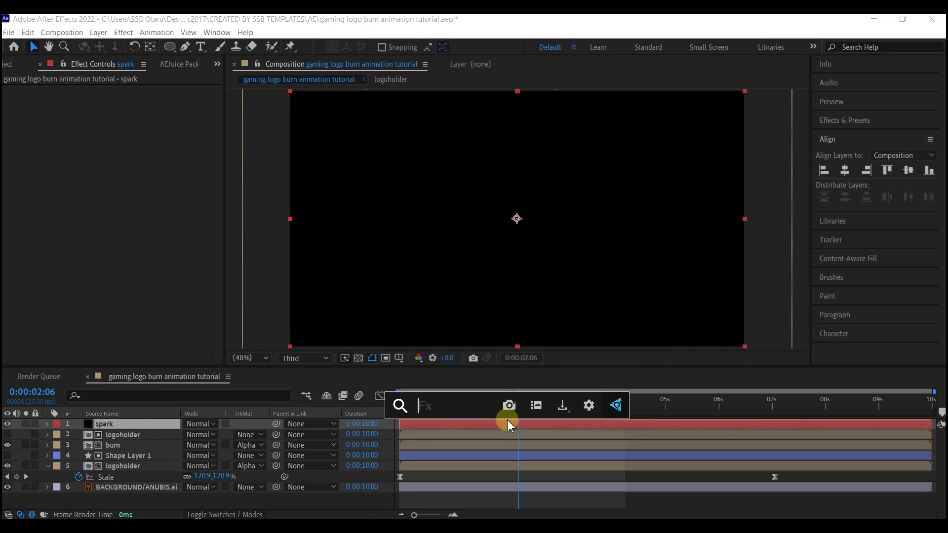
text(cc part)
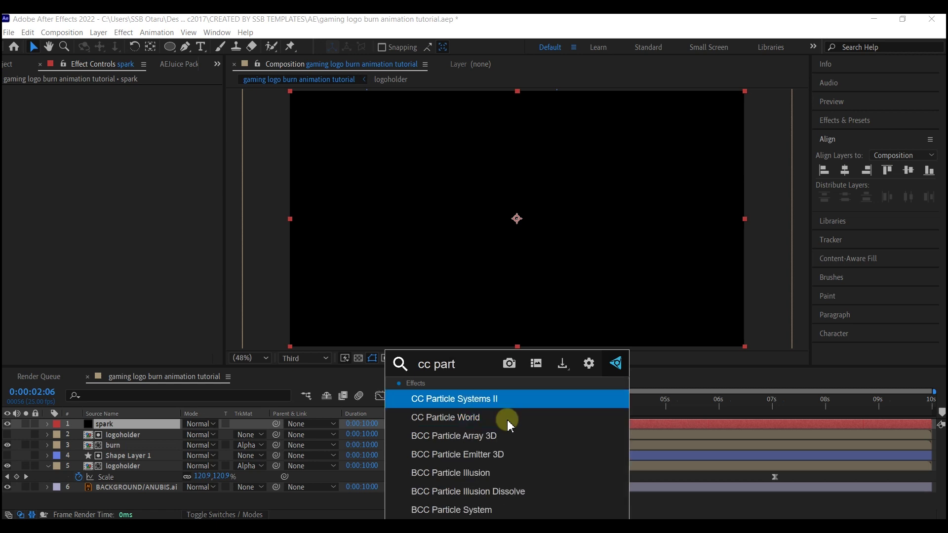
text(i)
click(467, 404)
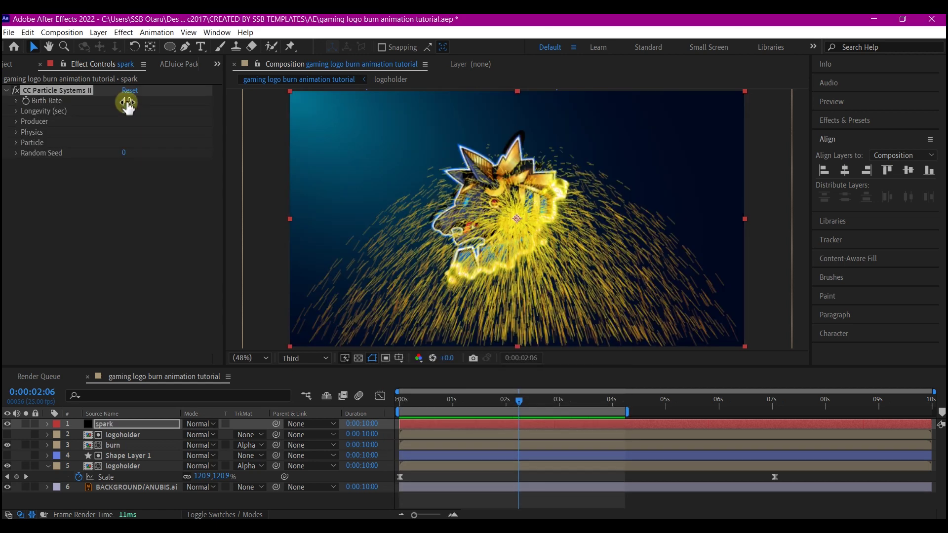
click(127, 100)
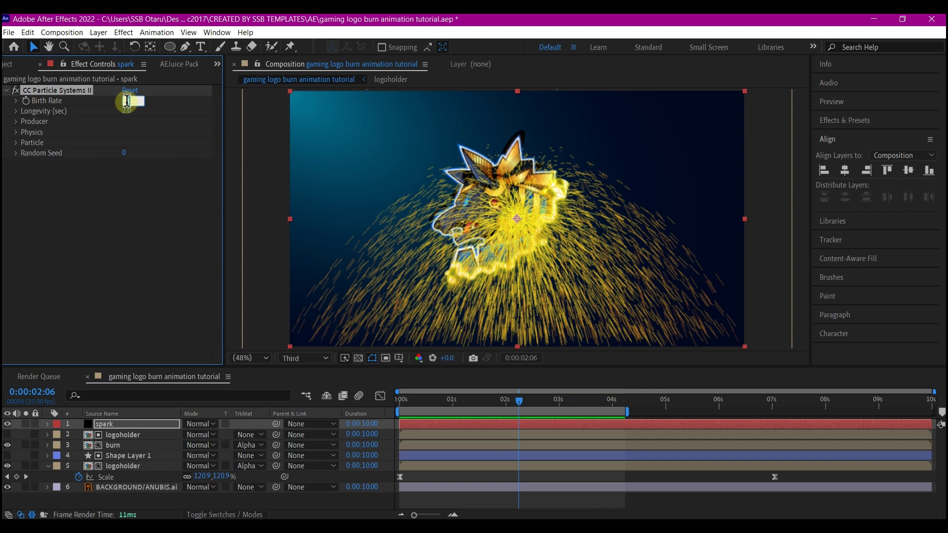
text(0.2)
key(Return)
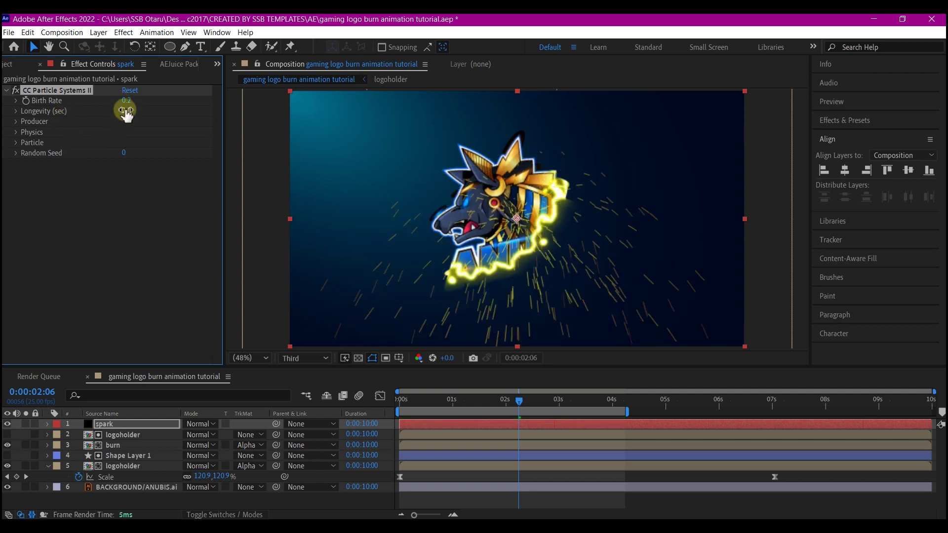
text(0.3)
key(Return)
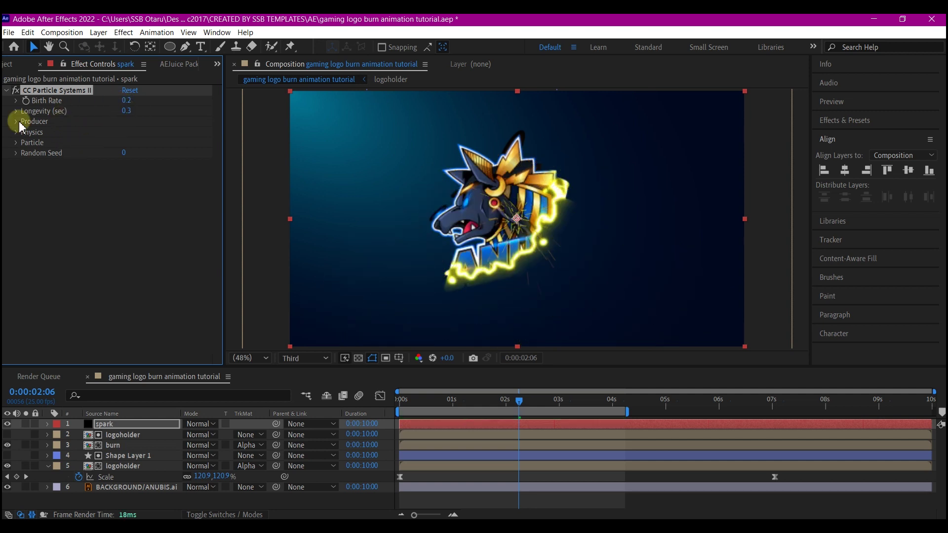
Set the Producer Radius Y to 8 and the Animation type to Fractal Explosive
click(18, 122)
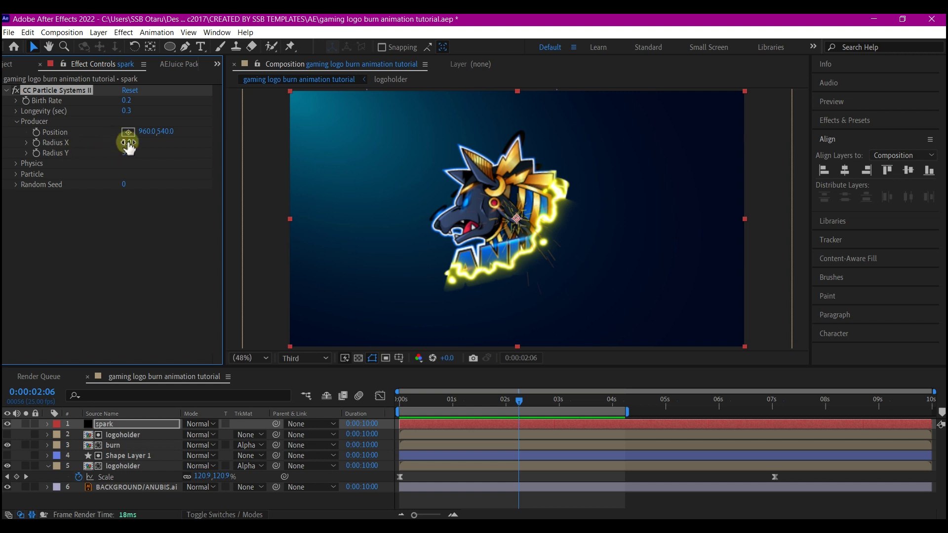
mouse_move(127, 142)
mouse_down()
mouse_move(102, 155)
mouse_move(127, 154)
mouse_up()
click(16, 165)
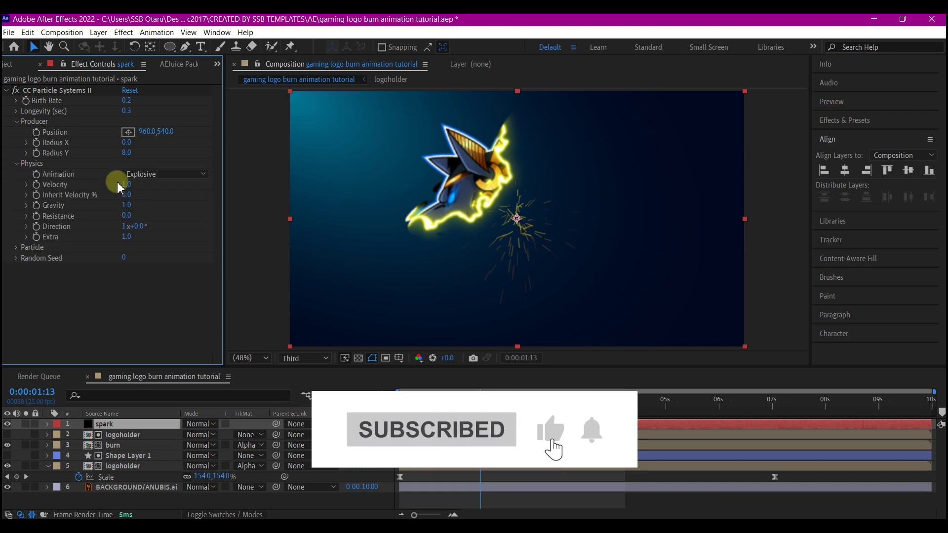
click(168, 175)
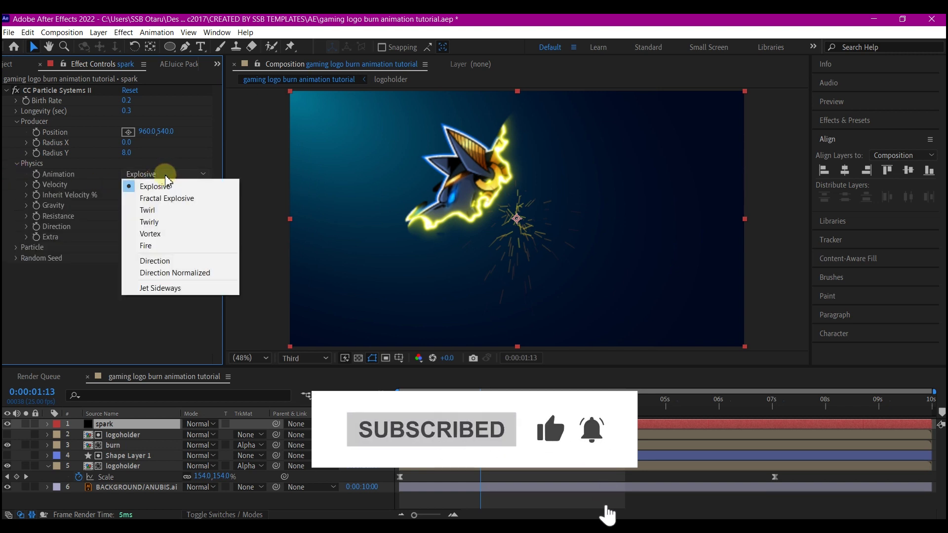
click(166, 198)
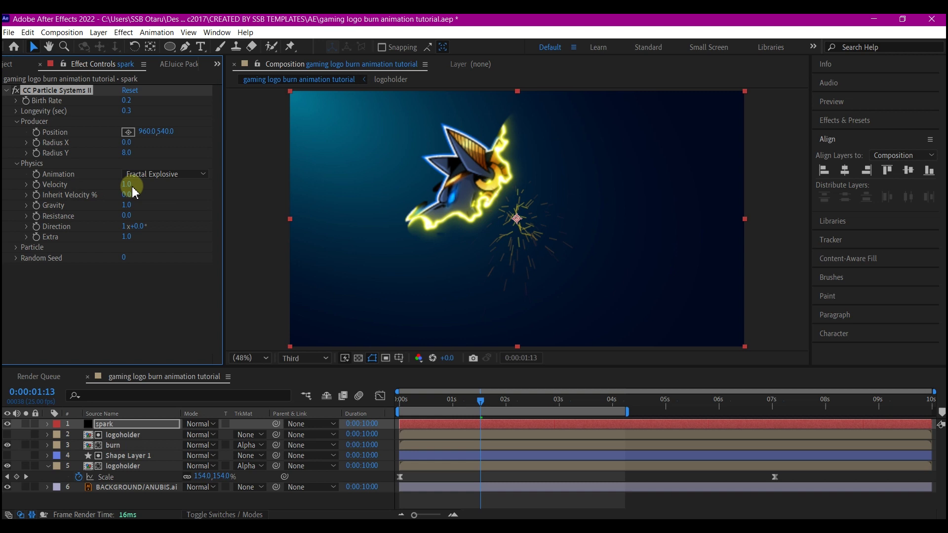
Set the particle Velocity to 0.3 and choose white as the Death Color
text(0.3)
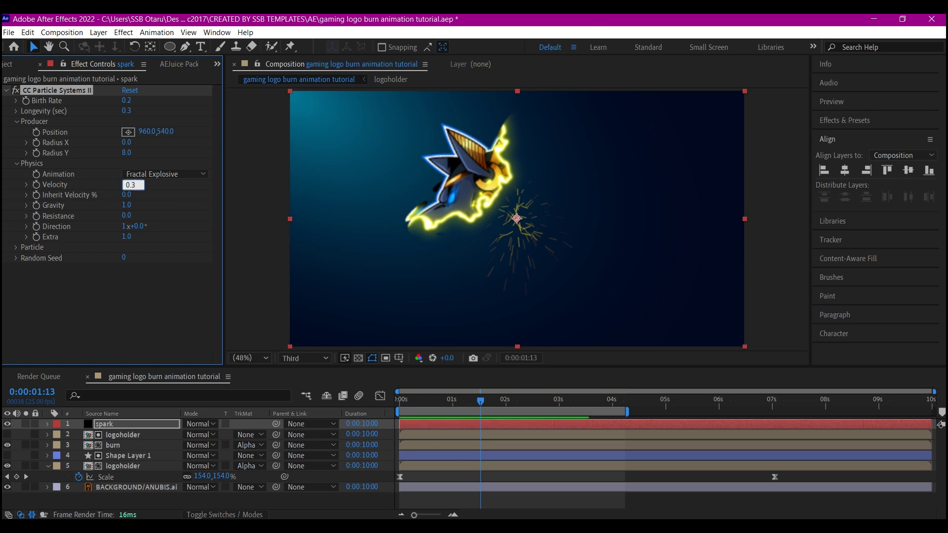
key(Return)
click(17, 247)
scroll(127, 316, down, 1)
click(128, 338)
click(587, 274)
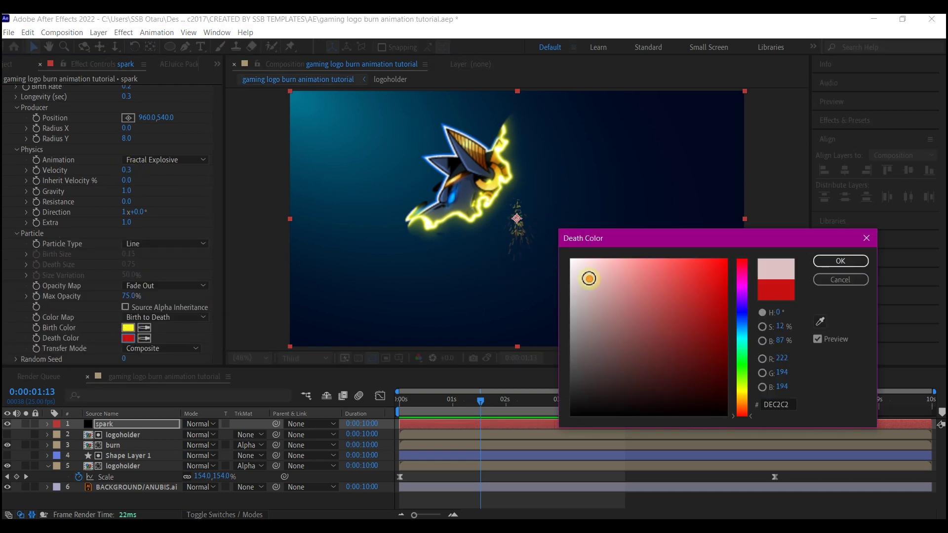
Keyframe the emitter Position at the top-left (500.4, 204.3) at the start of the burn
click(840, 260)
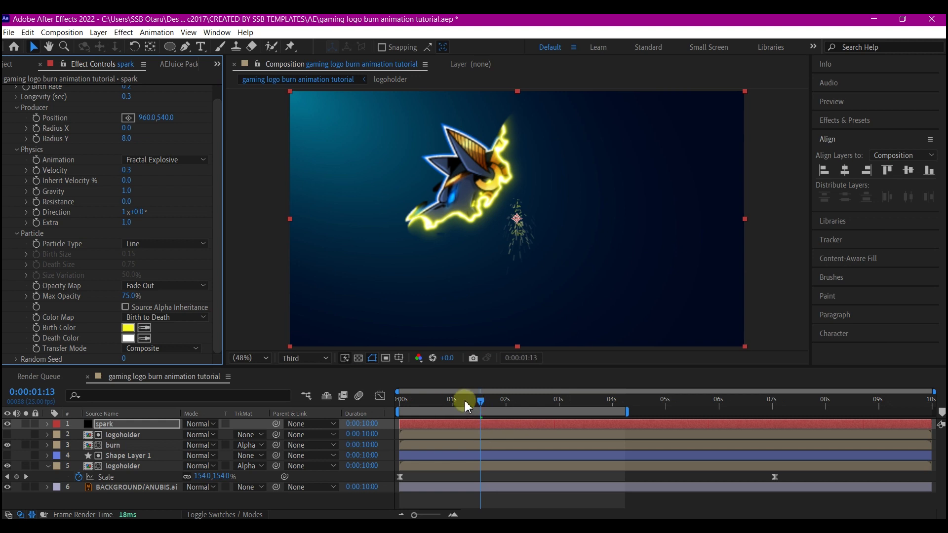
drag(482, 405, 413, 402)
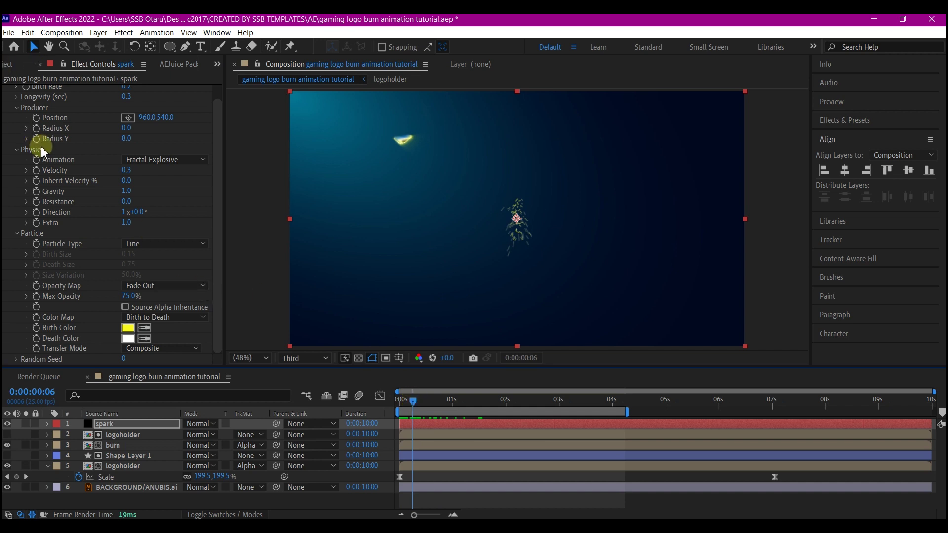
scroll(64, 151, up, 1)
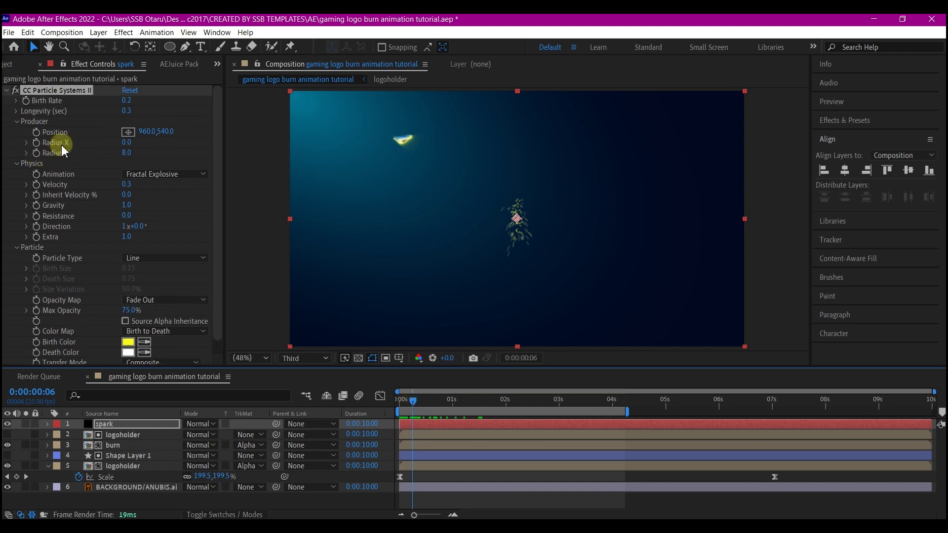
click(36, 132)
click(131, 139)
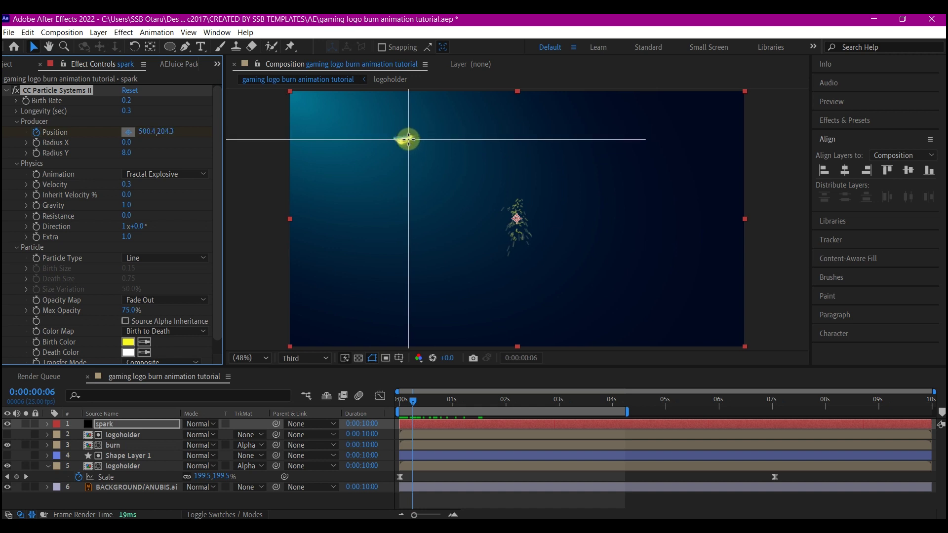
click(408, 138)
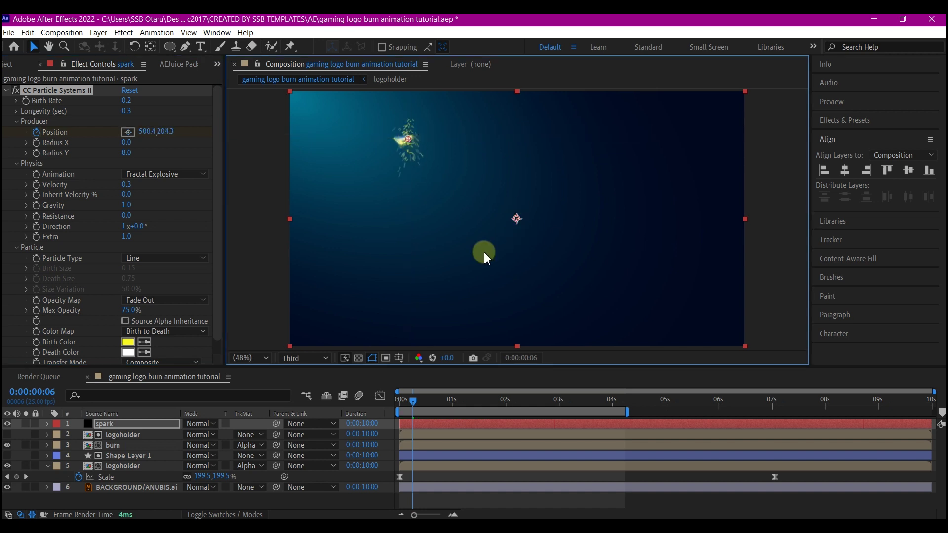
Add a second Position keyframe at 0:00:02:19 with the emitter on the S of ANUBIS
click(603, 400)
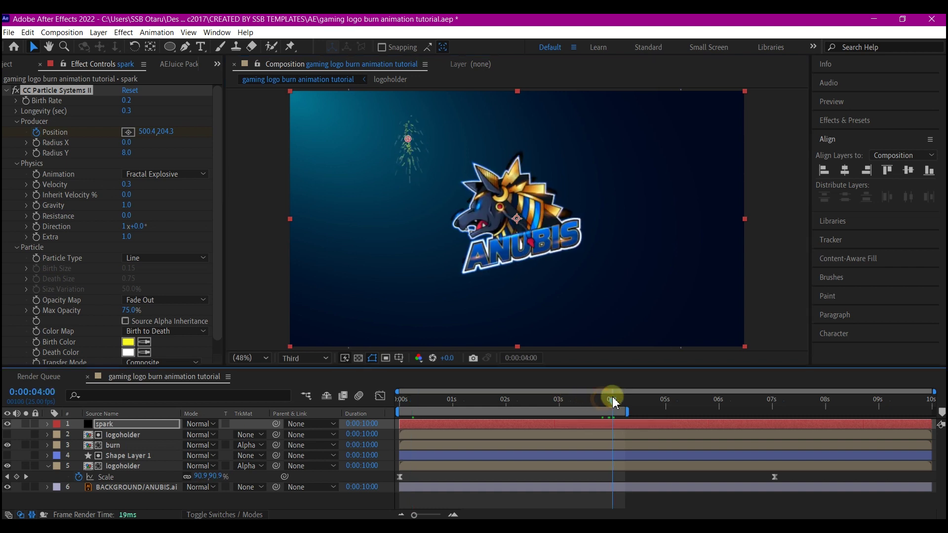
drag(603, 400, 549, 397)
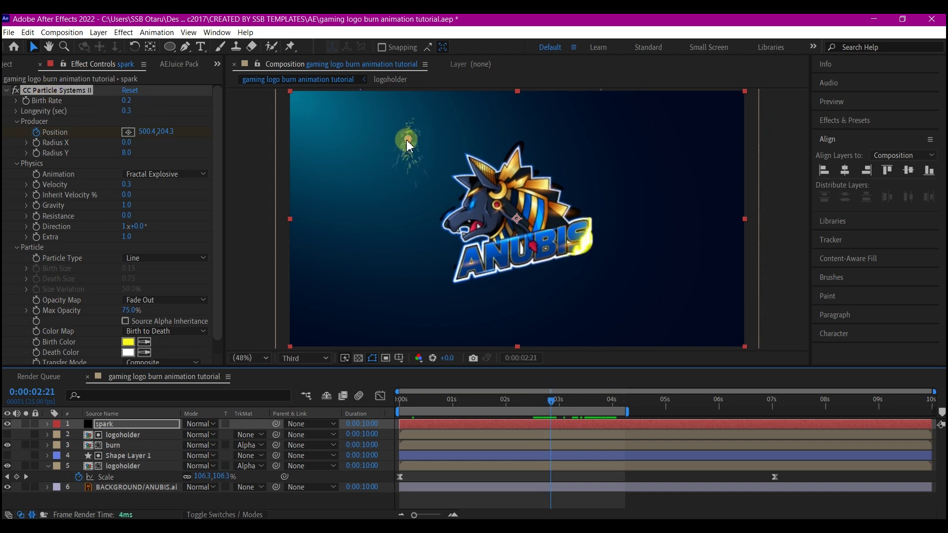
drag(407, 141, 584, 239)
click(543, 424)
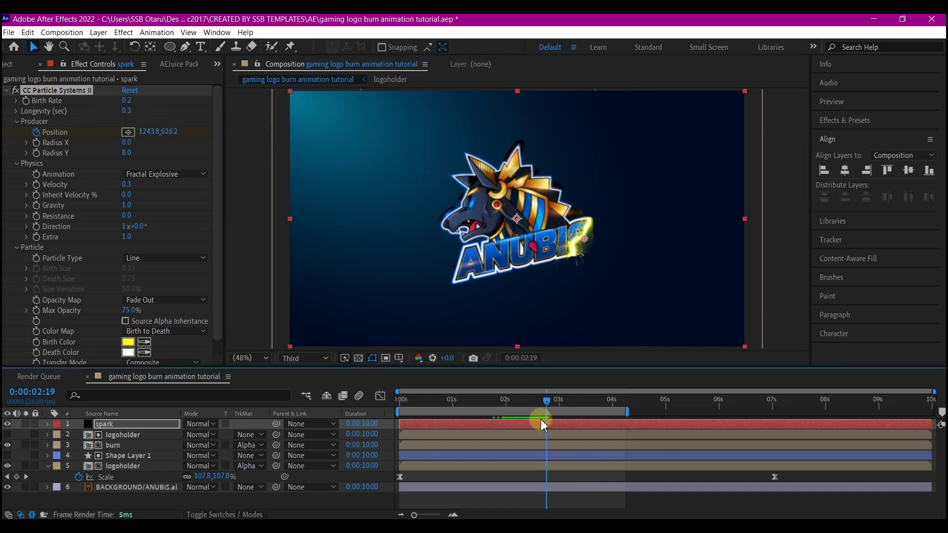
Keyframe the spark Opacity from 100% down to 0% around 0:00:03:03
key(t)
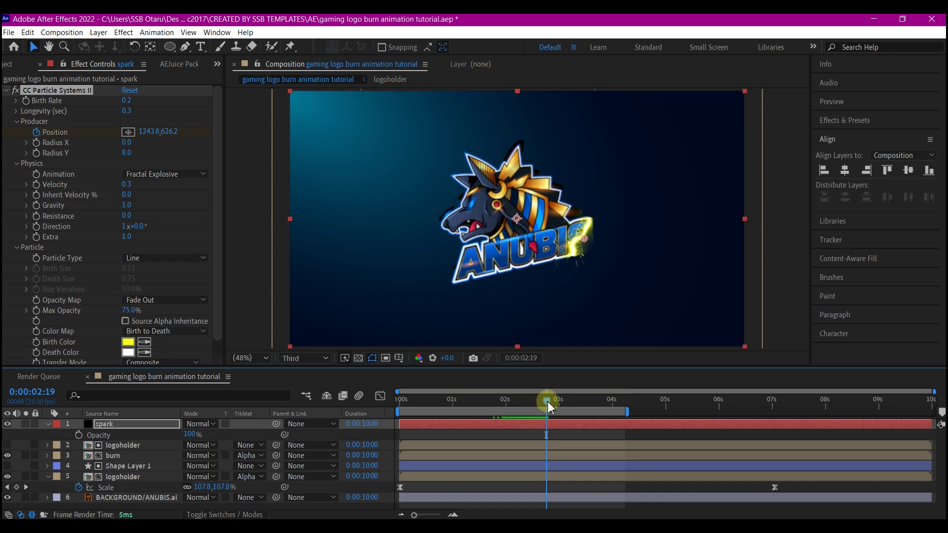
drag(547, 402, 545, 407)
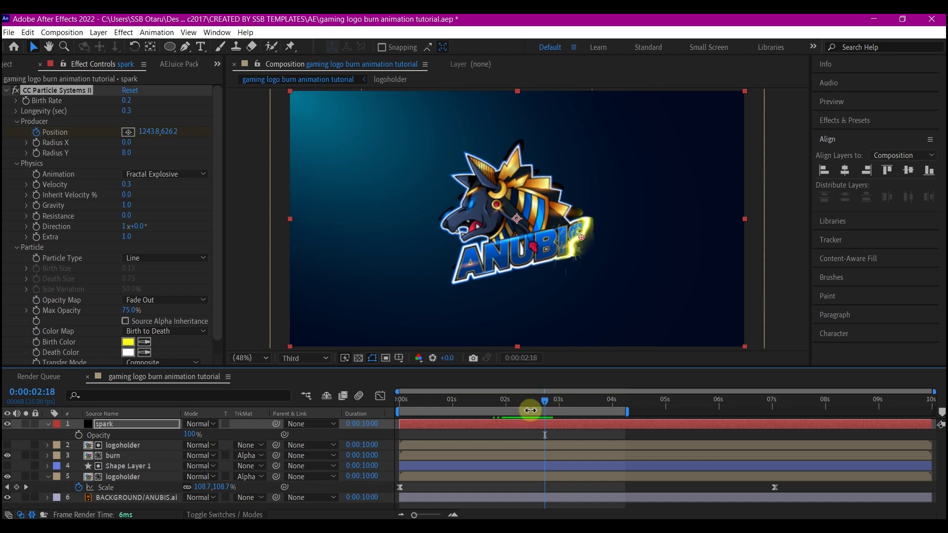
click(78, 435)
drag(544, 410, 560, 405)
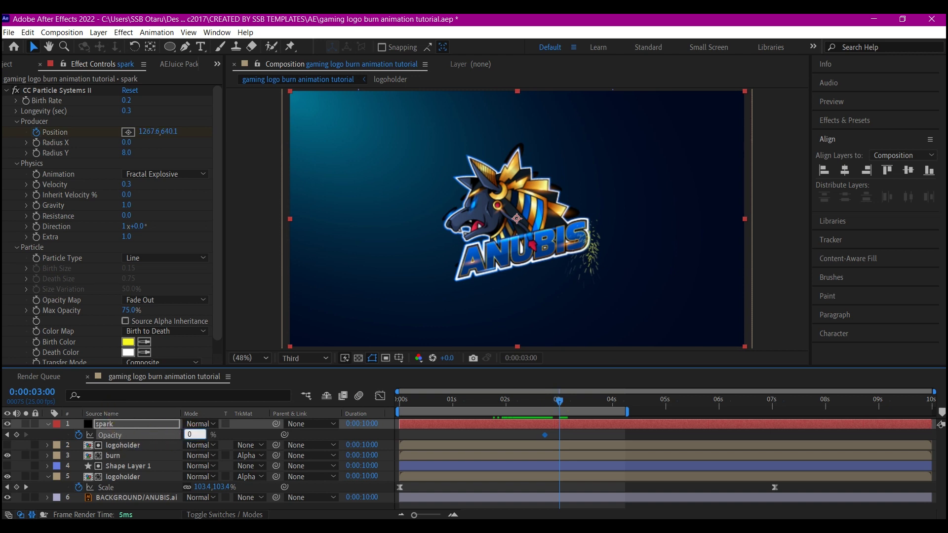
Preview the spark animation from the start of the composition
drag(429, 392, 381, 409)
key(space)
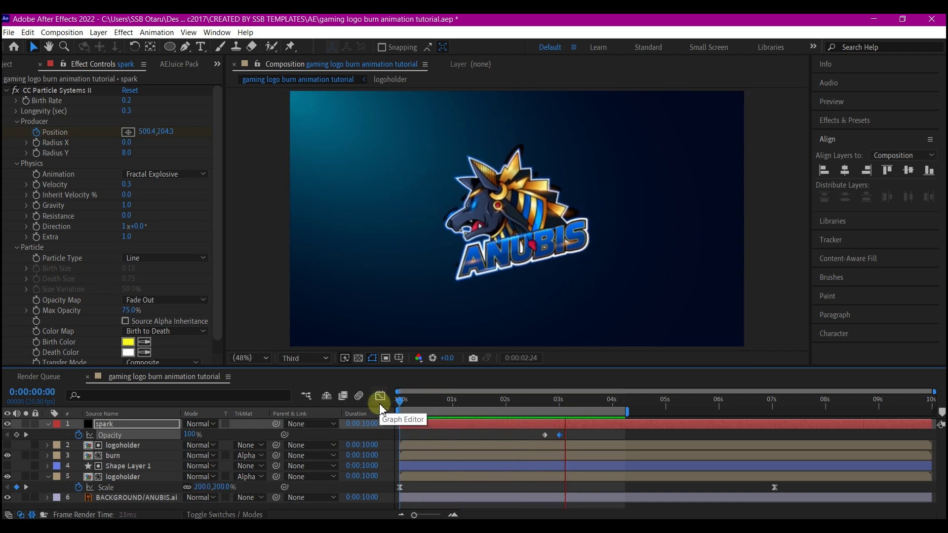
key(space)
Duplicate spark, pre-compose logoholder and Shape Layer 1 as 'logo fag', and move a spark copy beneath it
click(114, 422)
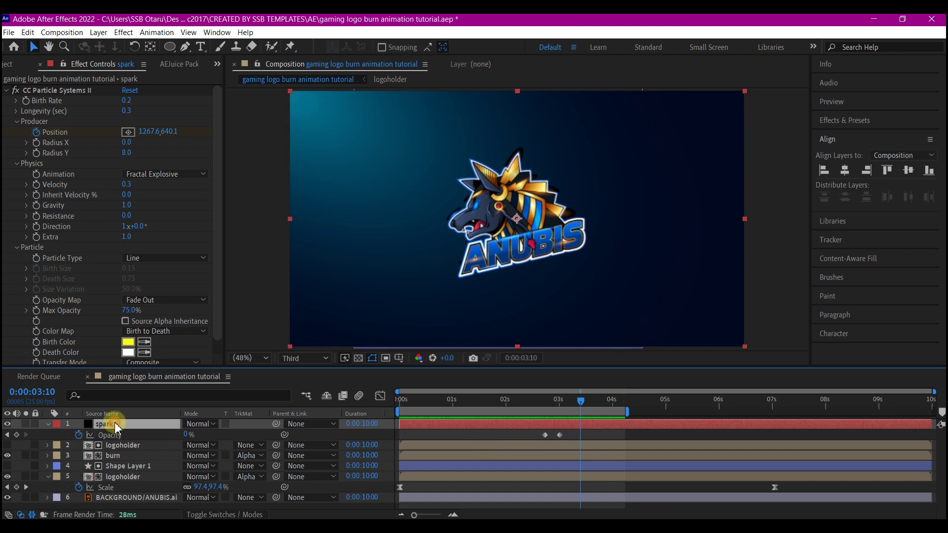
key(ctrl+d)
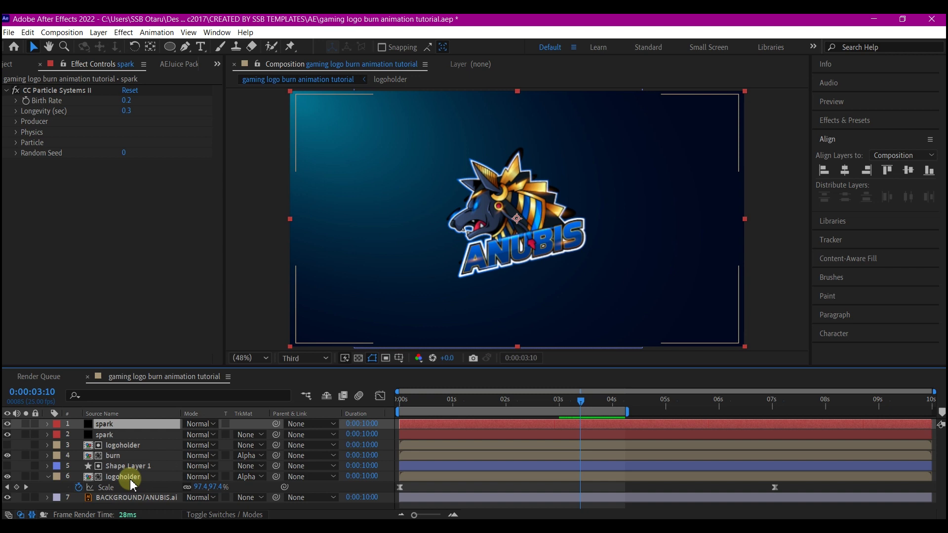
click(123, 476)
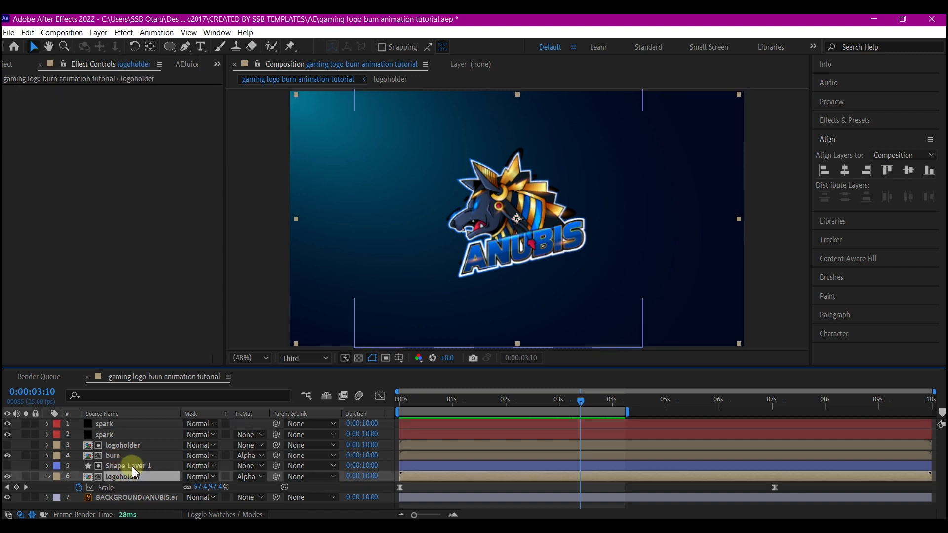
shift+click(130, 466)
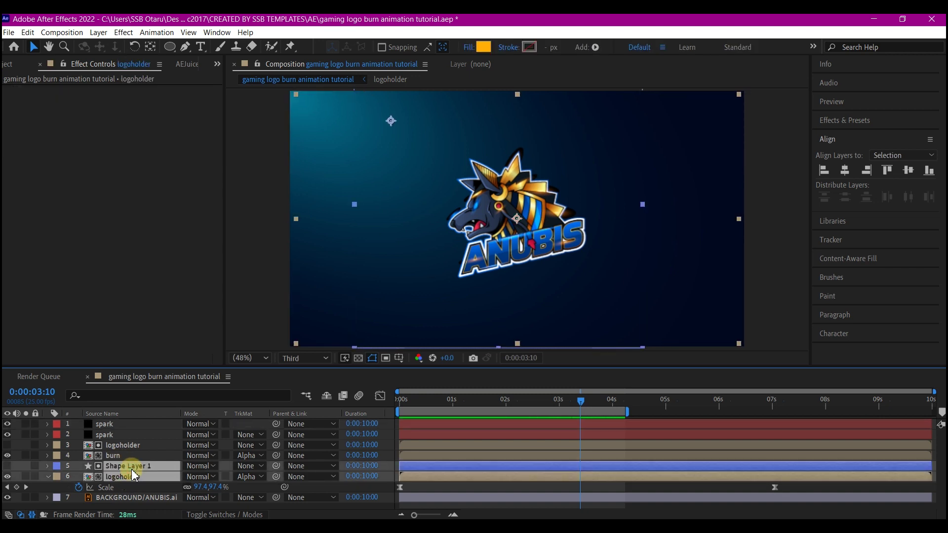
key(ctrl+shift+c)
text(logo fag)
click(459, 369)
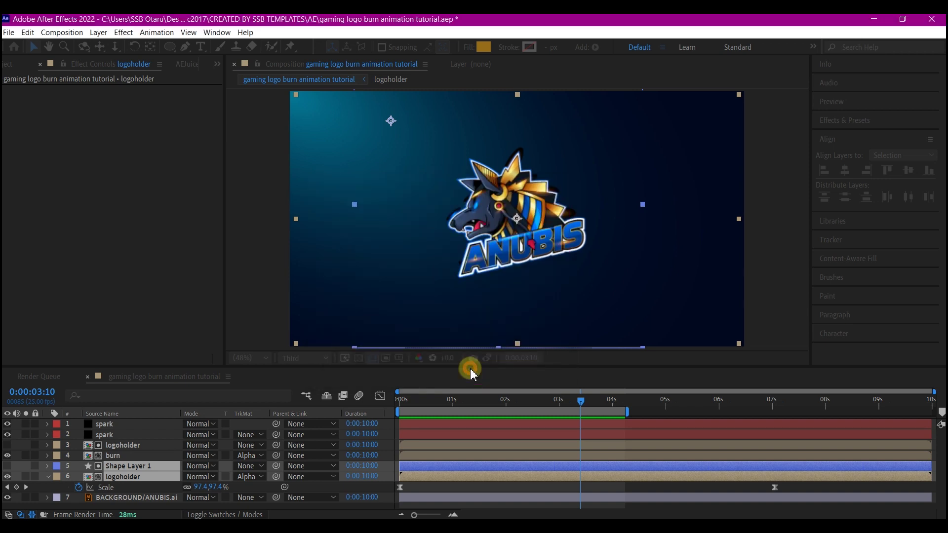
drag(105, 427, 113, 475)
At 0:00:02:05, set the lower spark layer's Birth Rate to 2.0 and Longevity to 1.5
drag(581, 408, 516, 413)
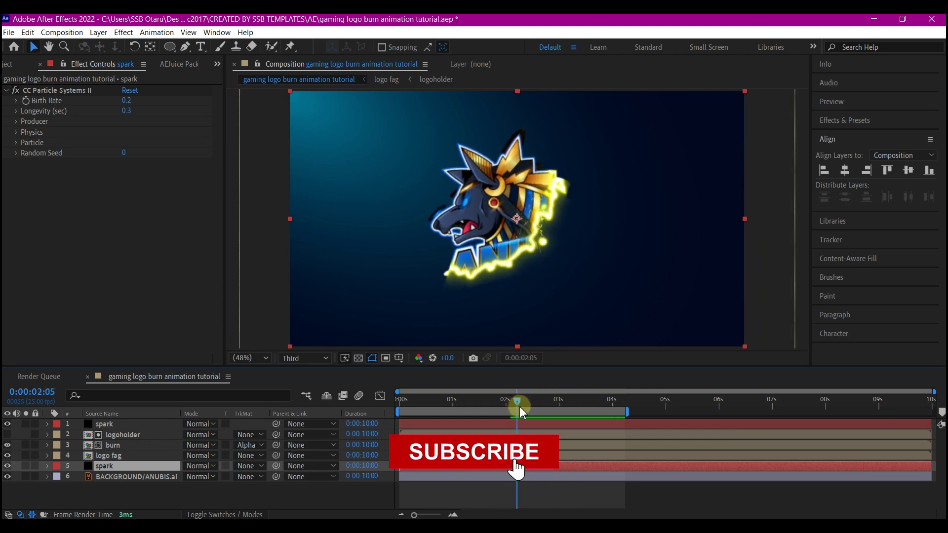
click(111, 103)
click(127, 100)
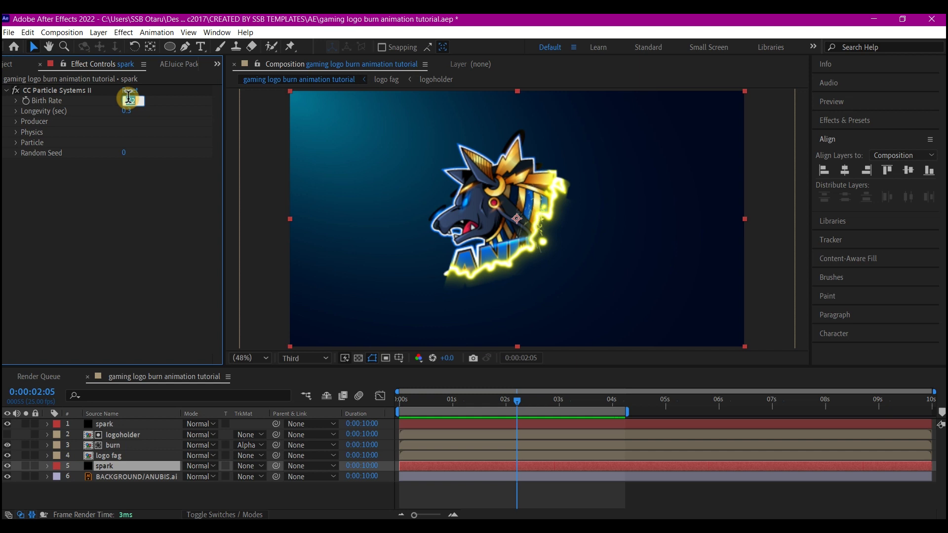
key(Return)
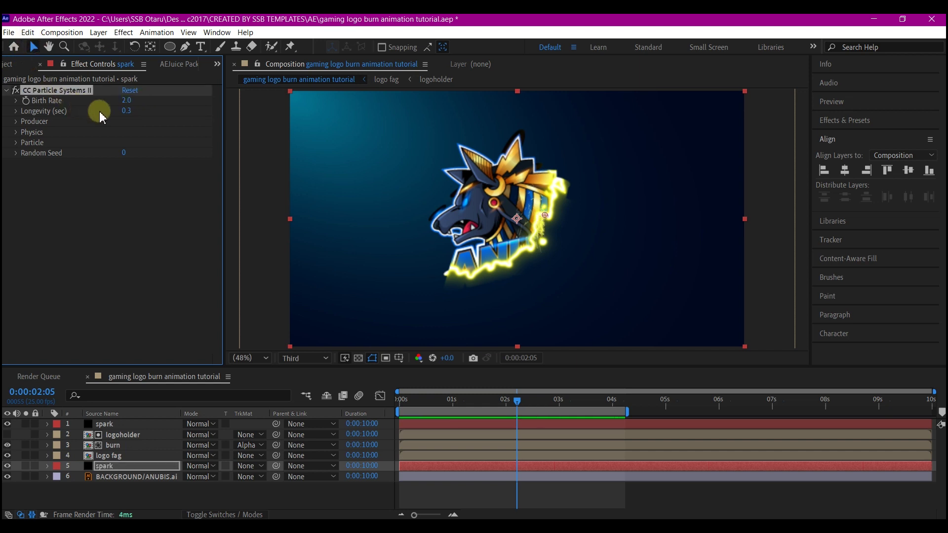
click(124, 110)
text(1.5)
click(16, 125)
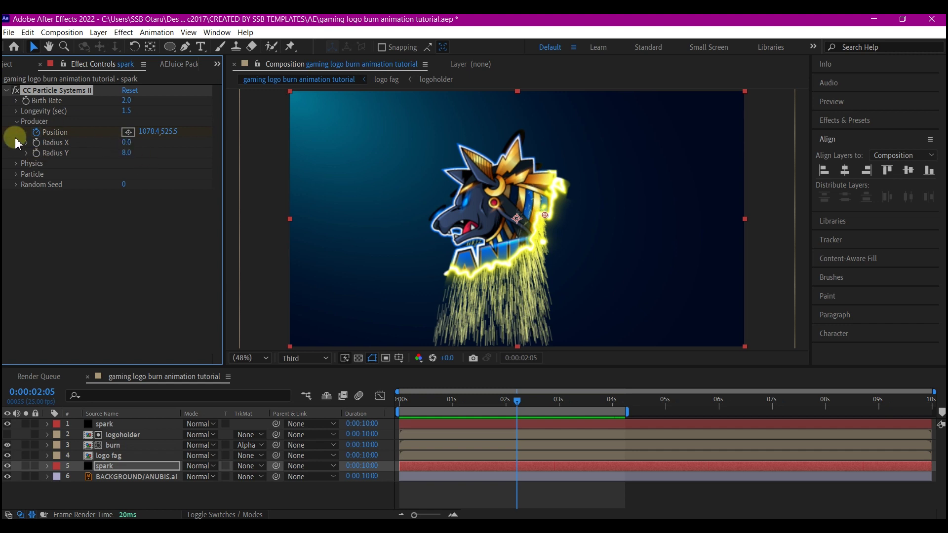
Set Physics Velocity 0.5, Gravity -1 and Resistance 63.8 so the sparks drift upward
click(17, 163)
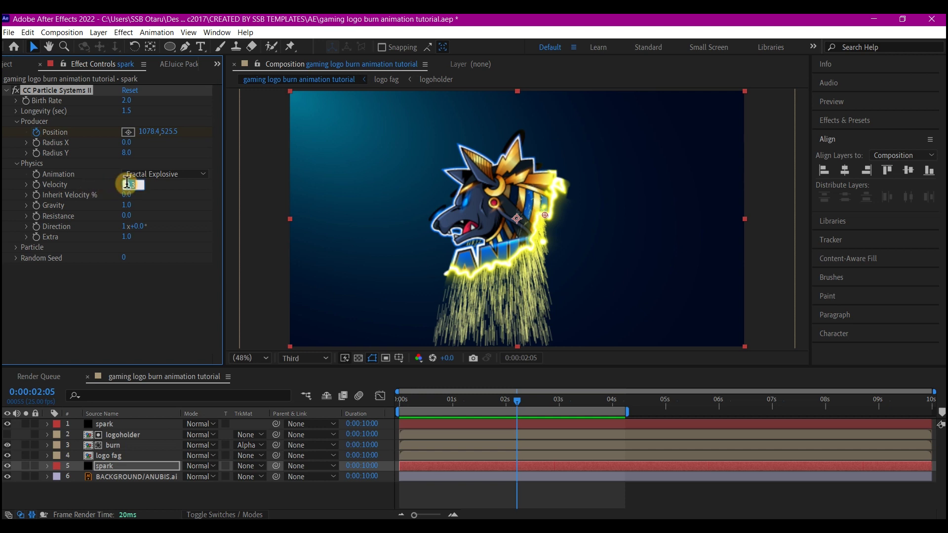
key(Return)
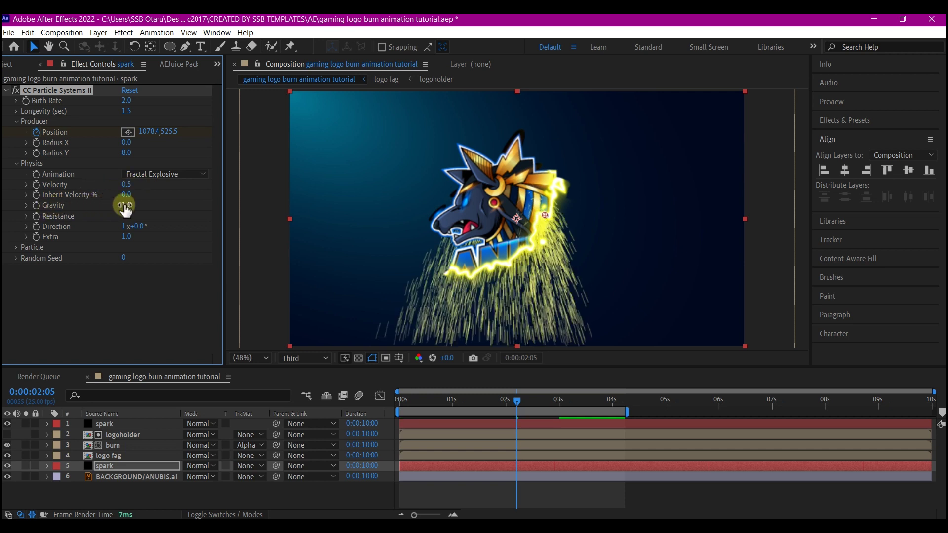
text(-1)
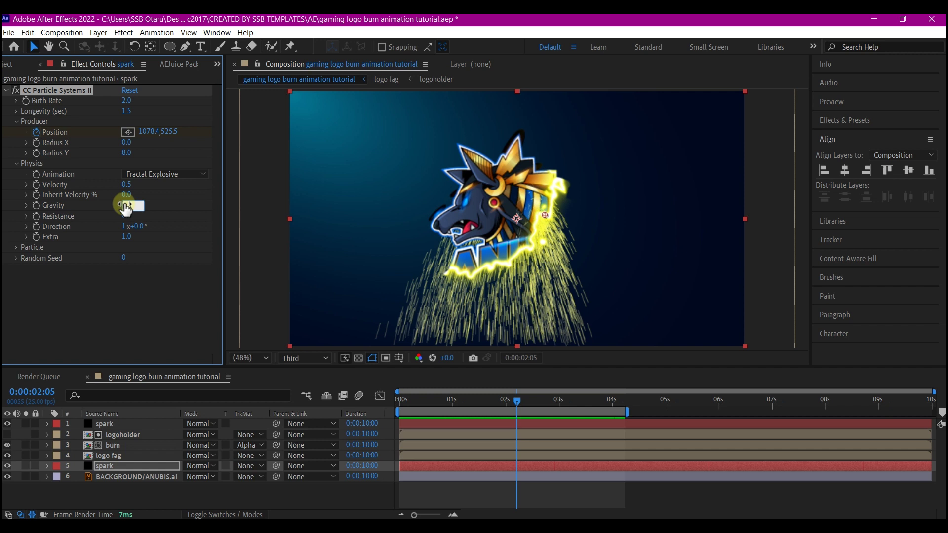
key(Return)
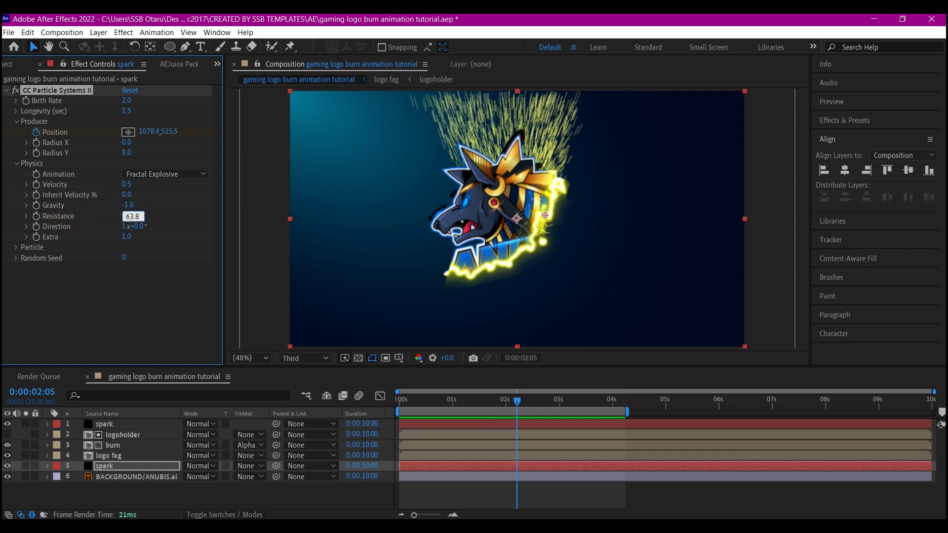
click(17, 247)
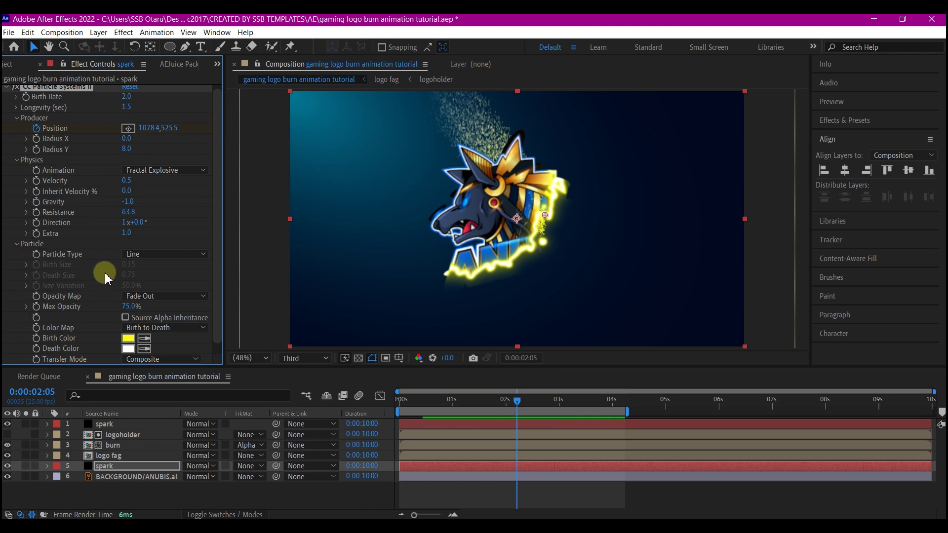
Change the lower spark layer's particle type to Lens Fade
click(147, 253)
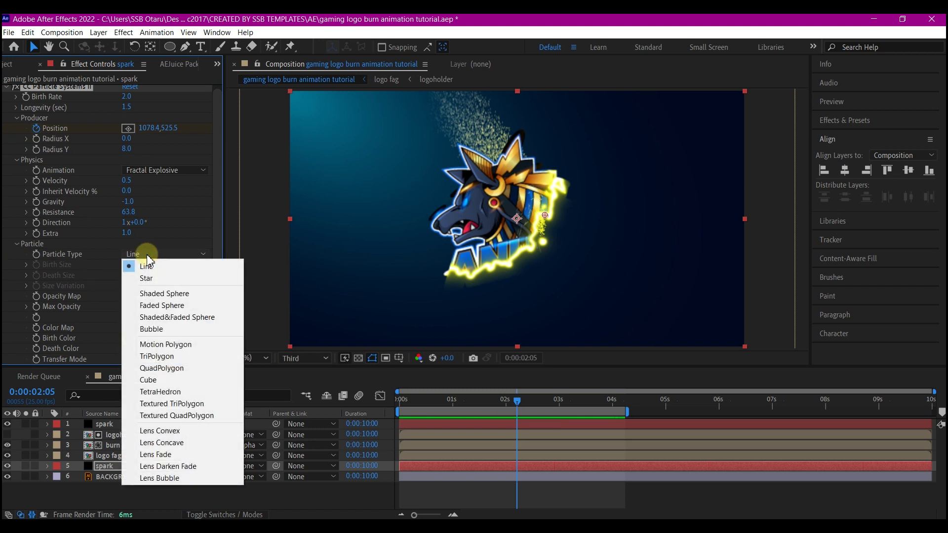
click(161, 454)
click(555, 464)
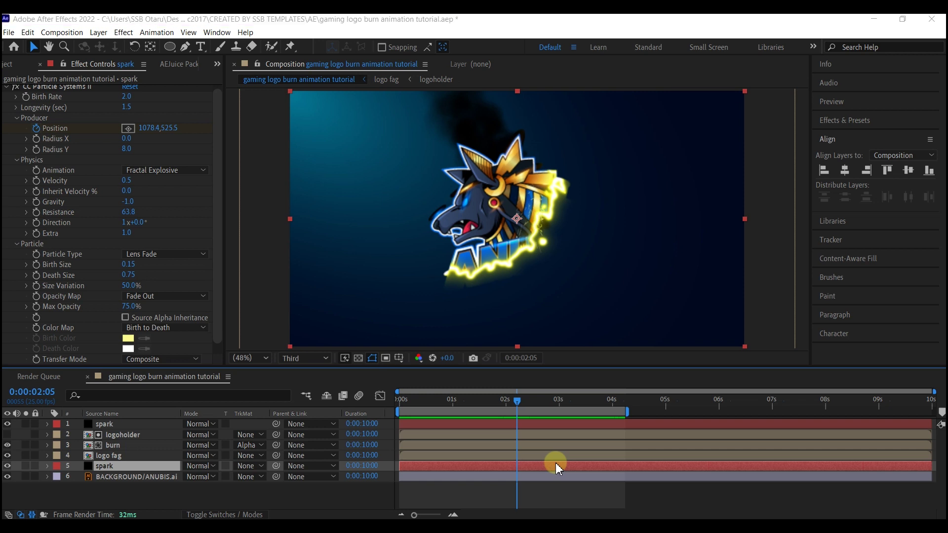
Apply a Fill effect with a dark grey colour to the lower spark layer
key(ctrl+space)
text(fill)
click(511, 404)
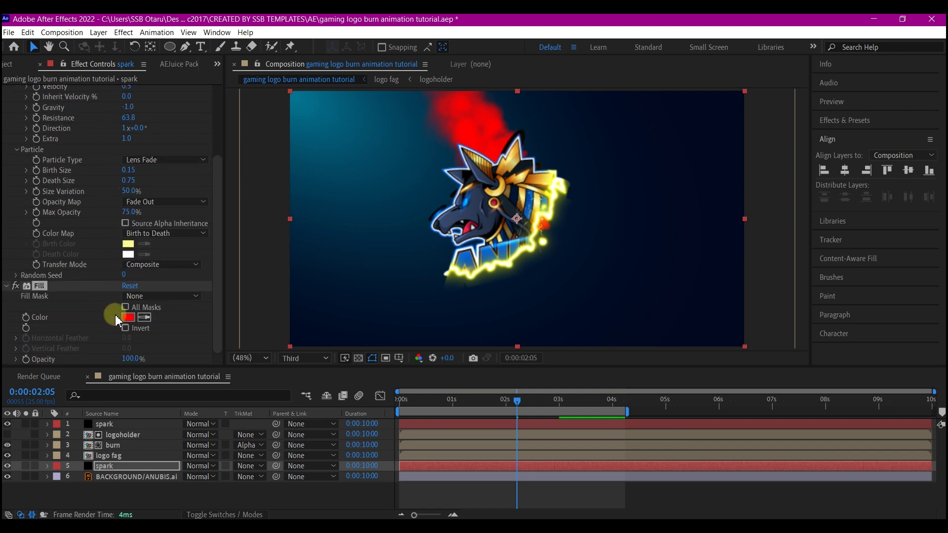
click(128, 318)
click(571, 377)
click(854, 262)
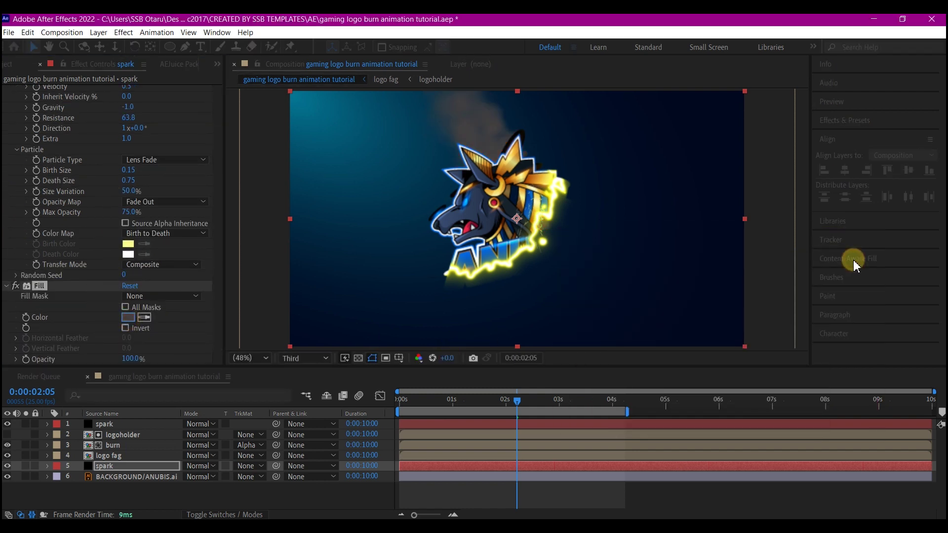
key(ctrl+space)
text(cc vecto)
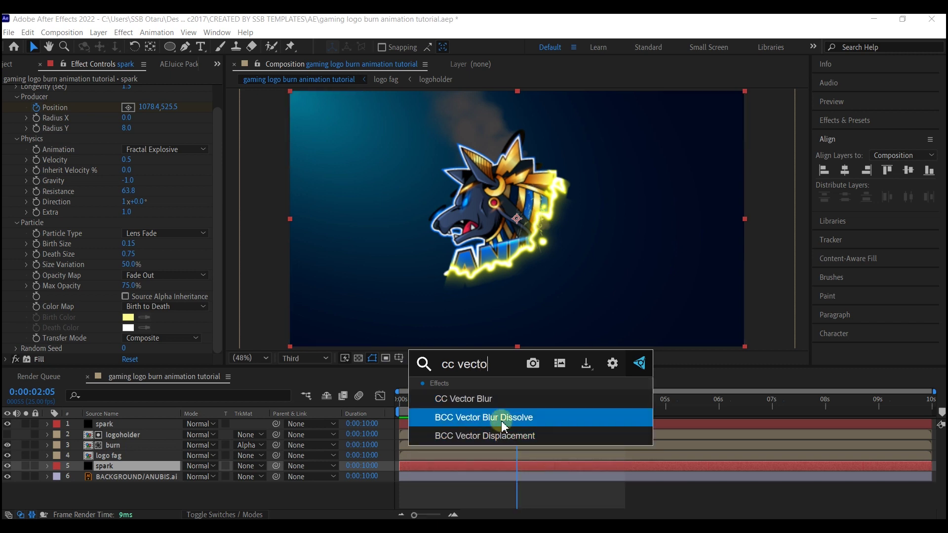
Apply CC Vector Blur to the smoke, Type Constant Length, Amount 214, Ridge Smoothness 13
click(491, 397)
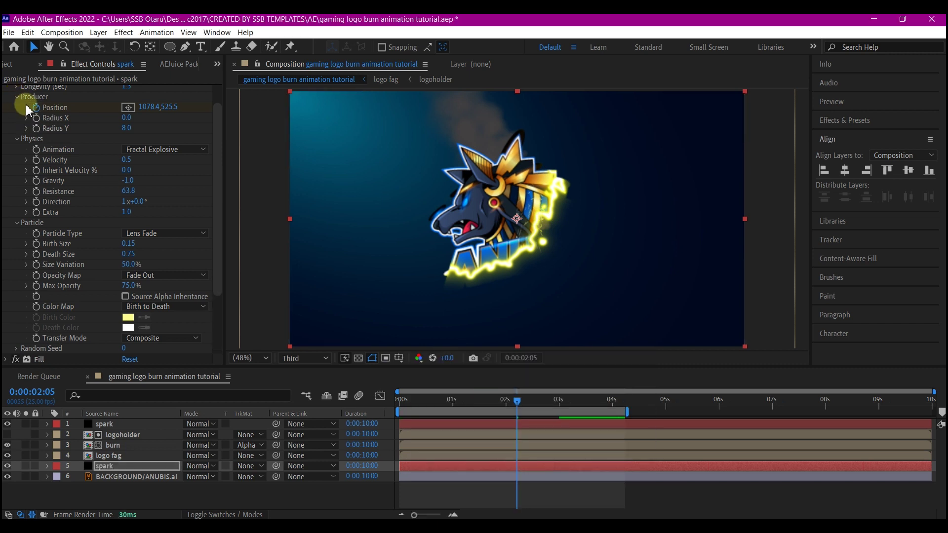
scroll(27, 108, up, 1)
click(6, 91)
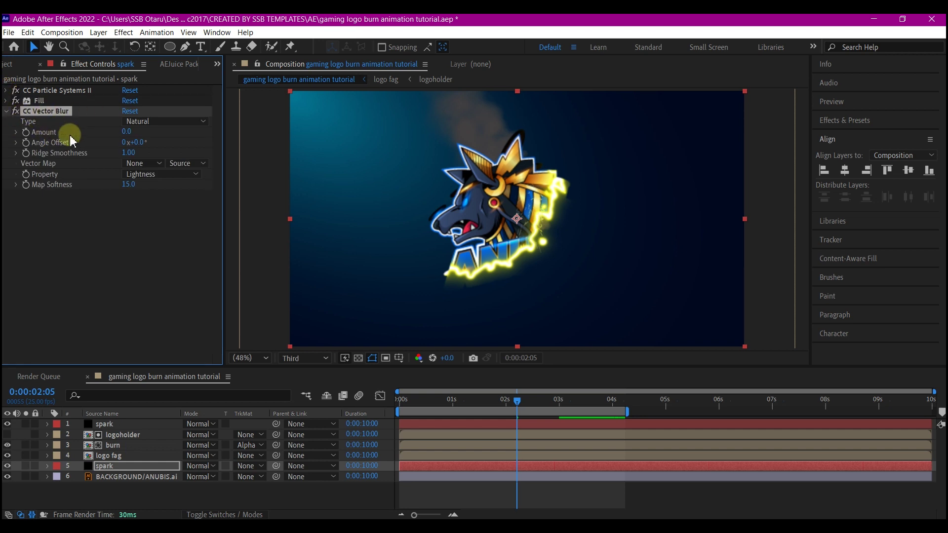
click(148, 122)
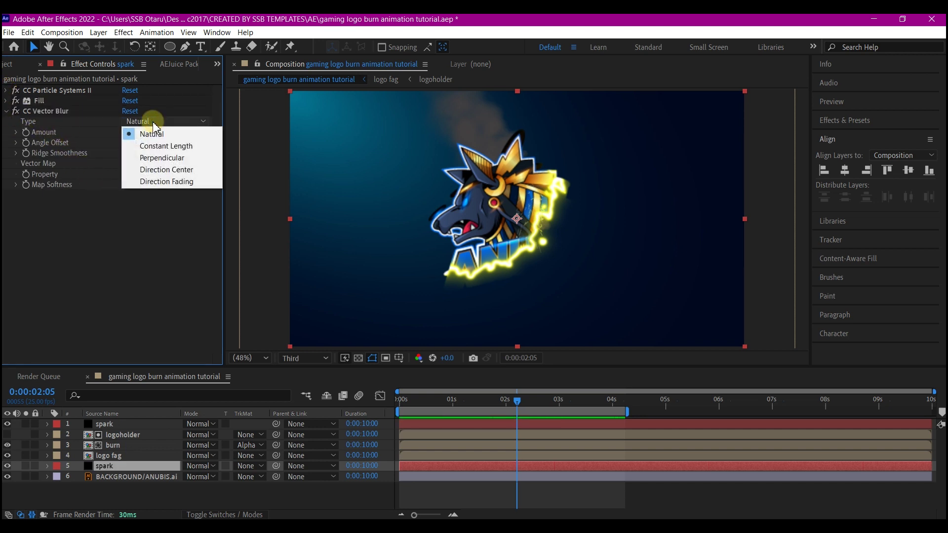
click(179, 146)
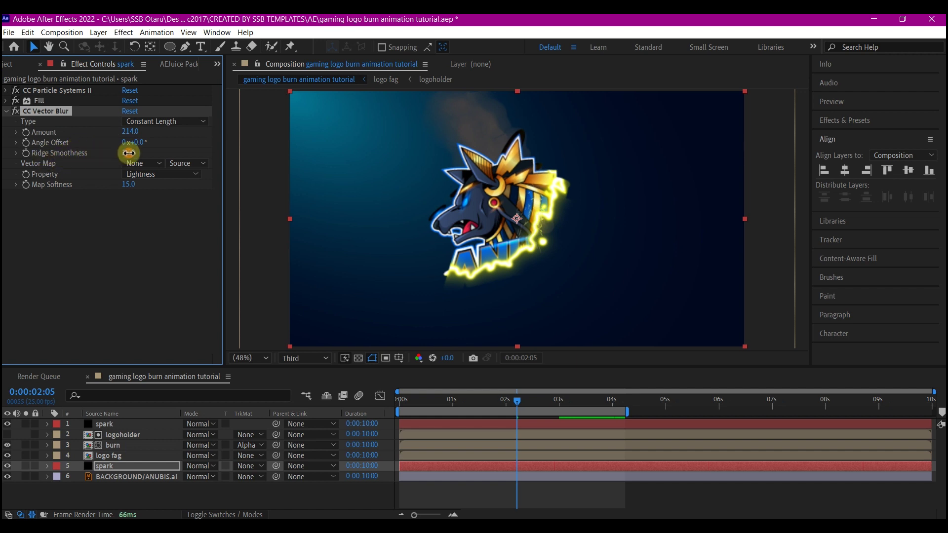
click(6, 101)
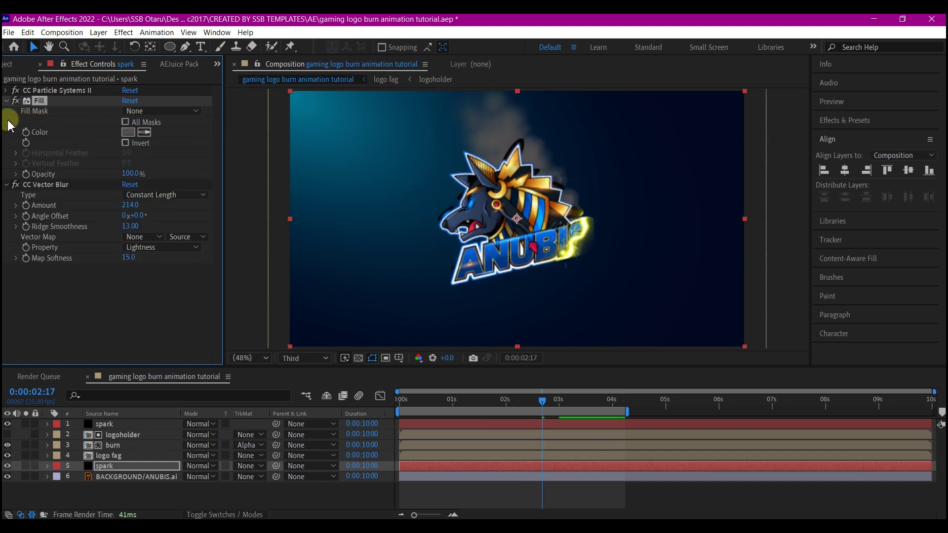
click(6, 102)
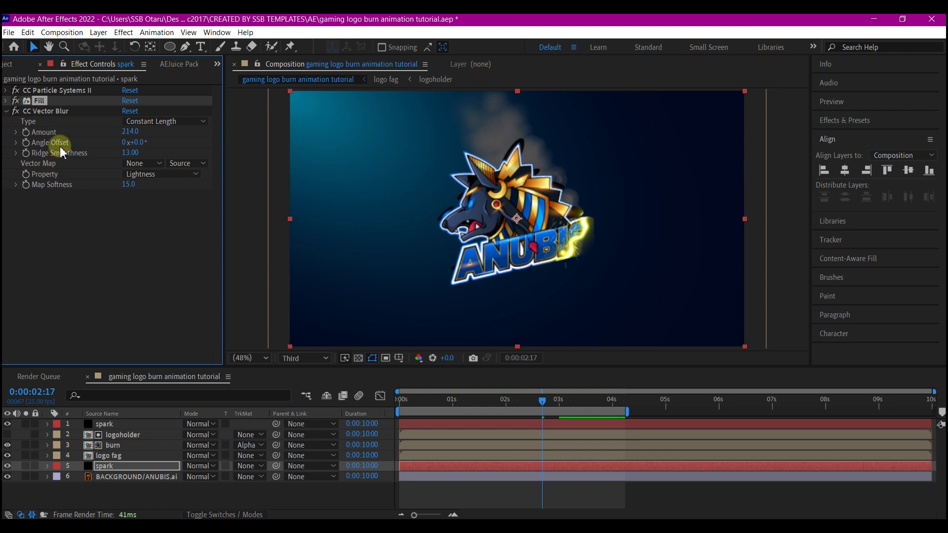
click(57, 112)
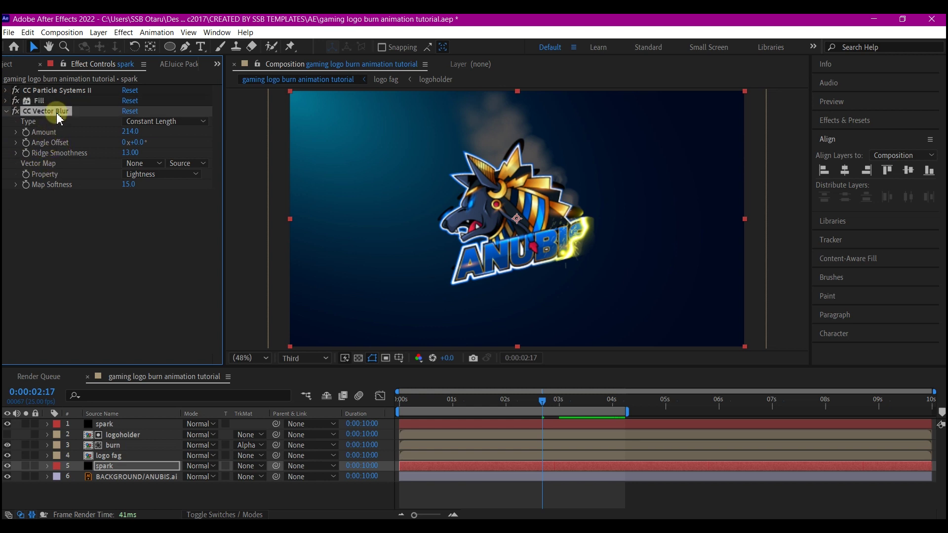
Duplicate the CC Vector Blur and switch the copy's Type to Natural, then scrub to check the smoke
key(ctrl+d)
click(158, 205)
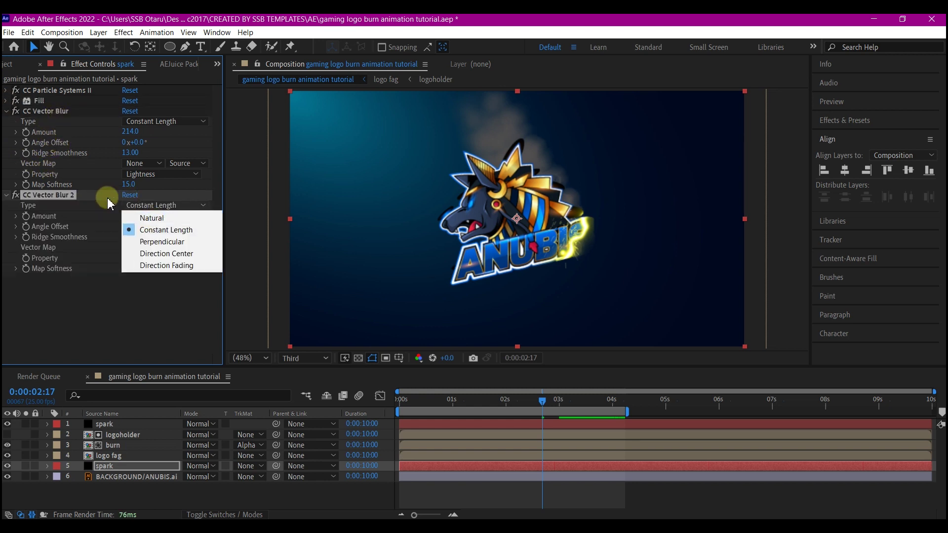
click(84, 205)
click(137, 206)
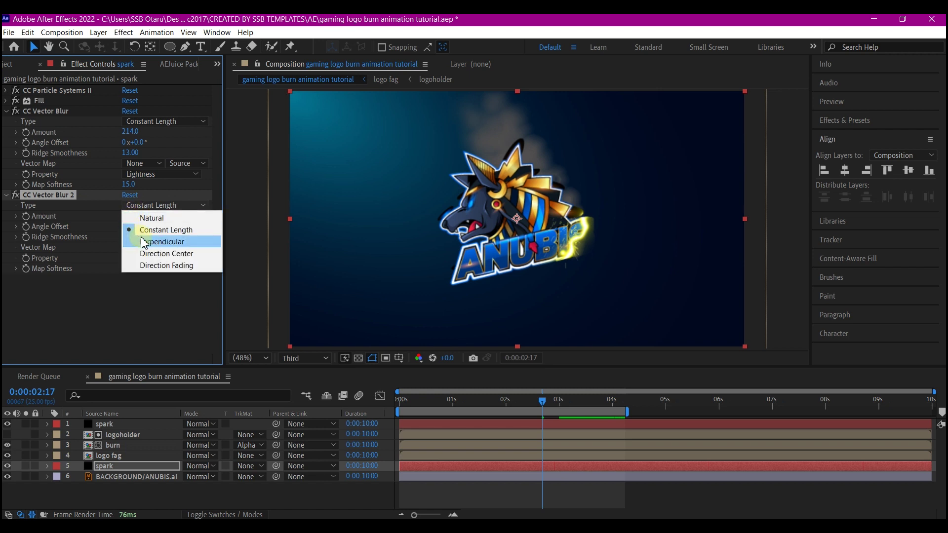
click(143, 218)
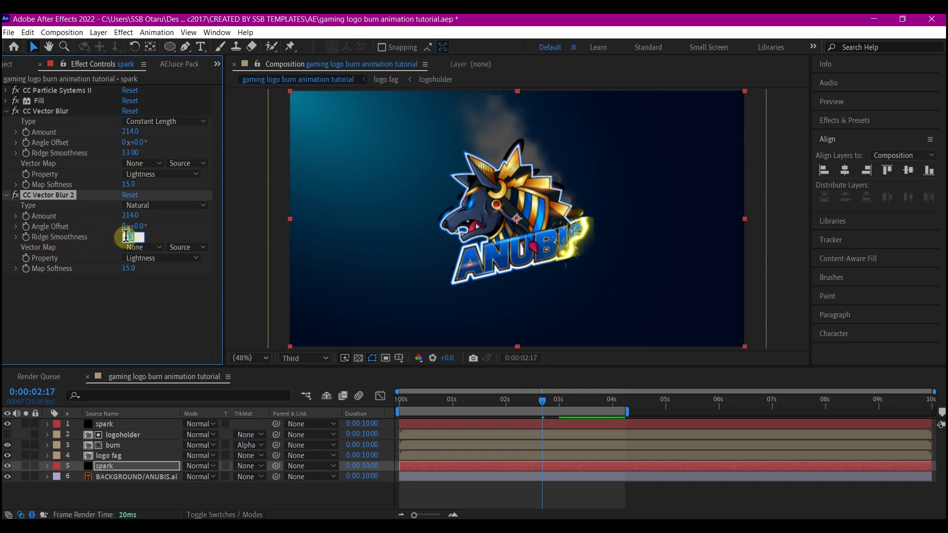
mouse_move(401, 398)
mouse_down()
mouse_move(586, 390)
mouse_move(442, 410)
mouse_move(560, 387)
mouse_move(547, 393)
mouse_up()
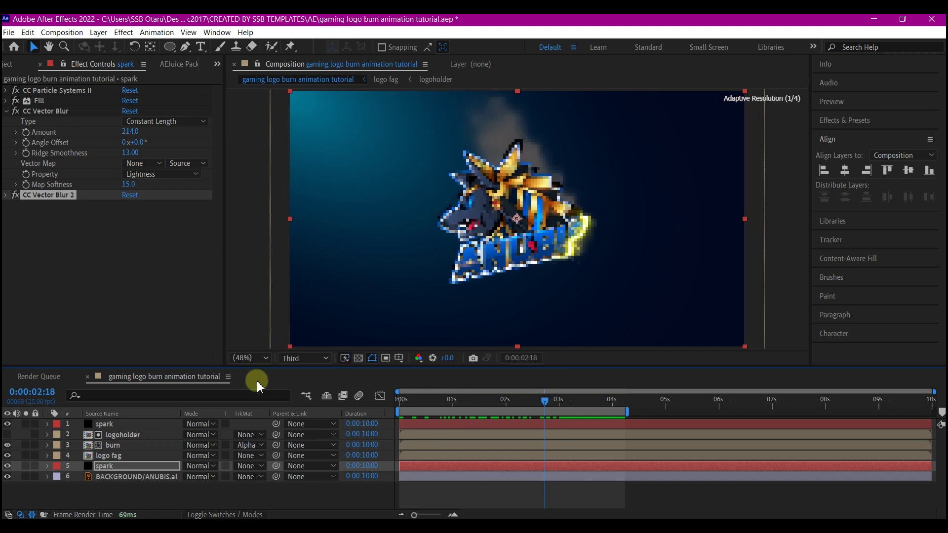
Lower the smoke's Opacity keyframe to 65% and move the second keyframe earlier, near 1.7 s
click(119, 465)
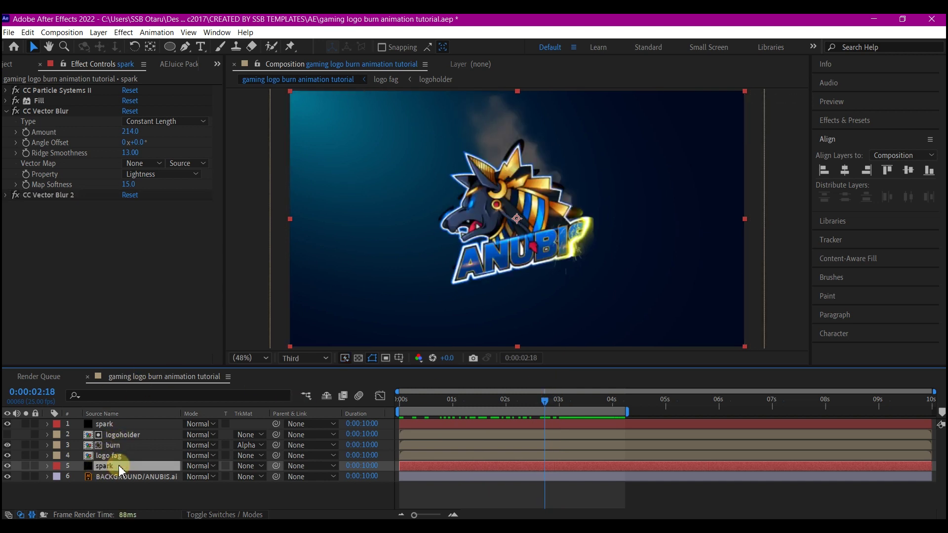
key(t)
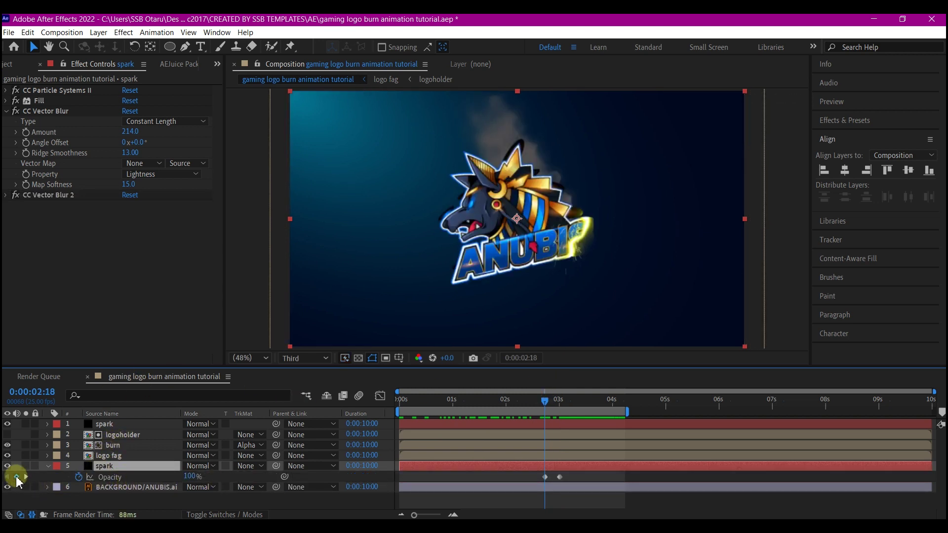
drag(188, 476, 170, 477)
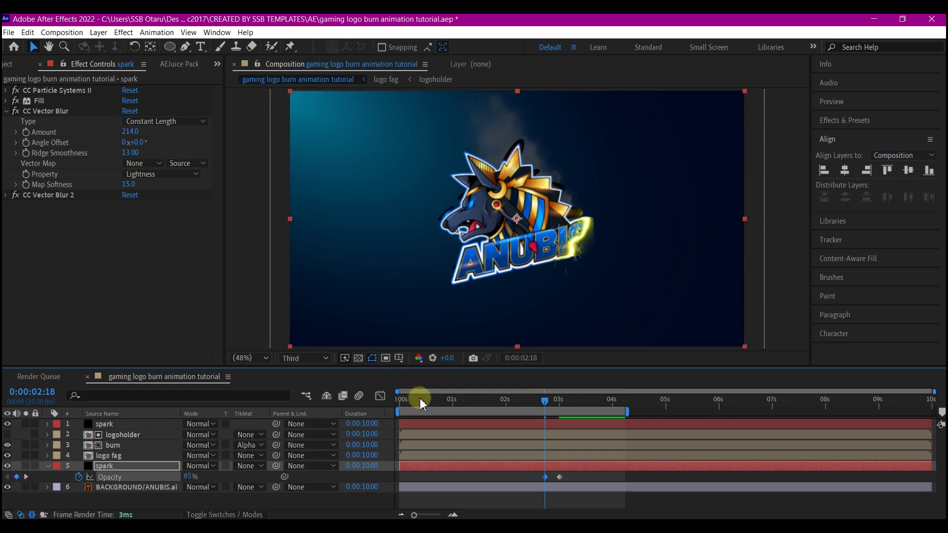
drag(468, 399, 363, 420)
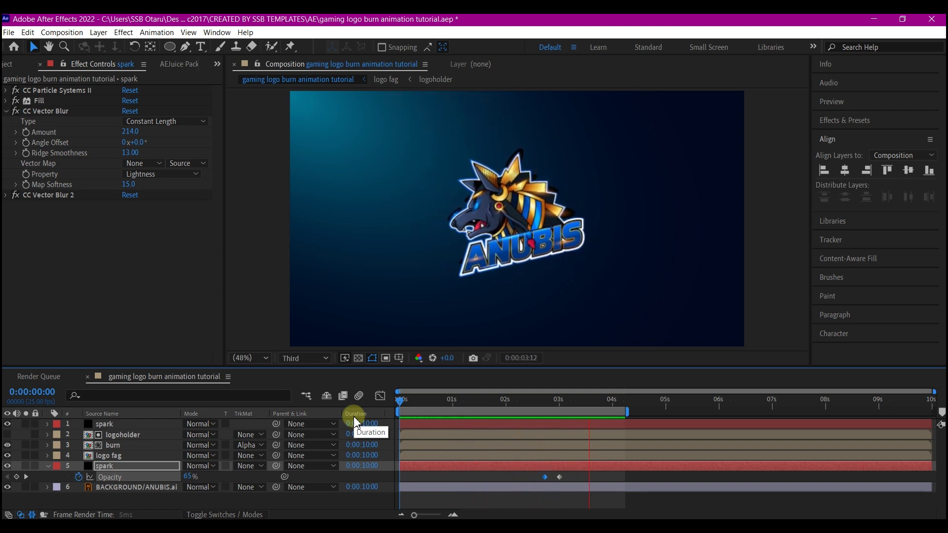
key(space)
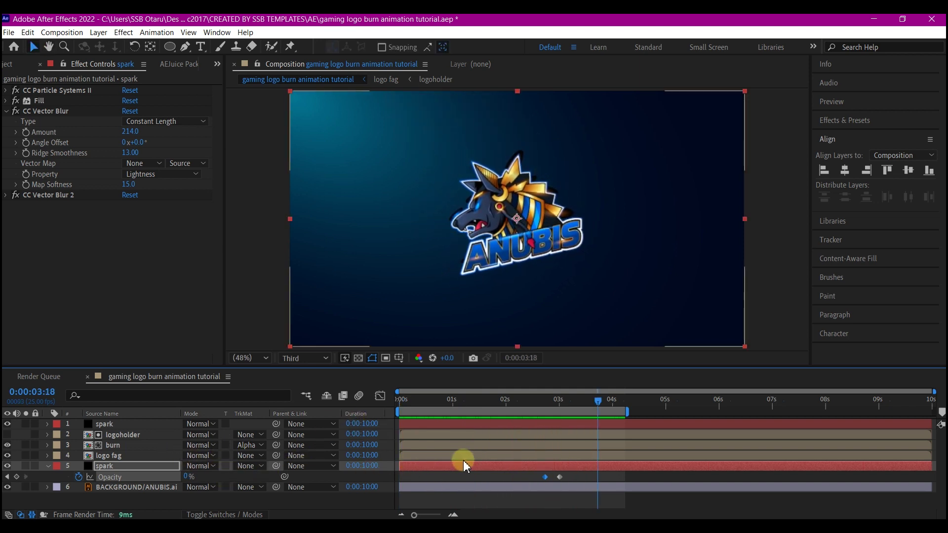
drag(544, 477, 492, 486)
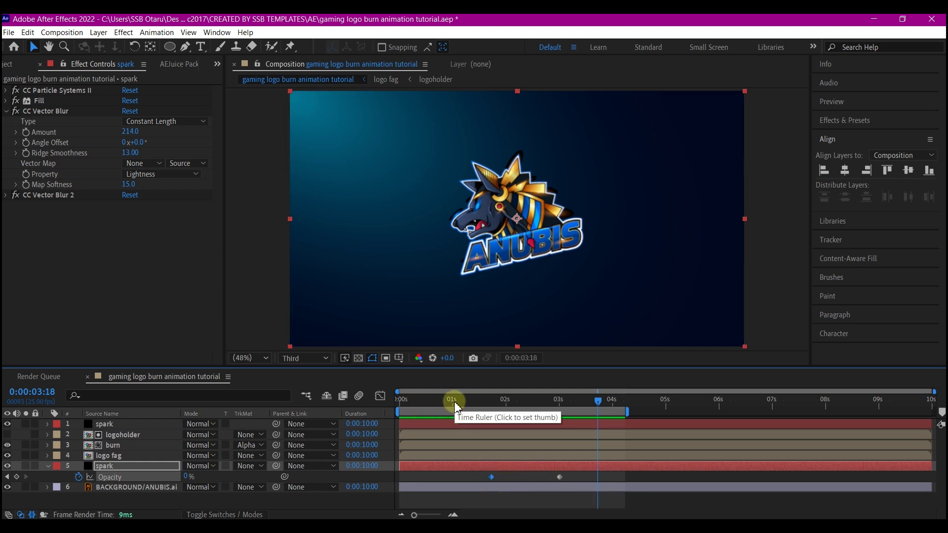
Duplicate the logo fag layer and hide the upper copy
click(120, 454)
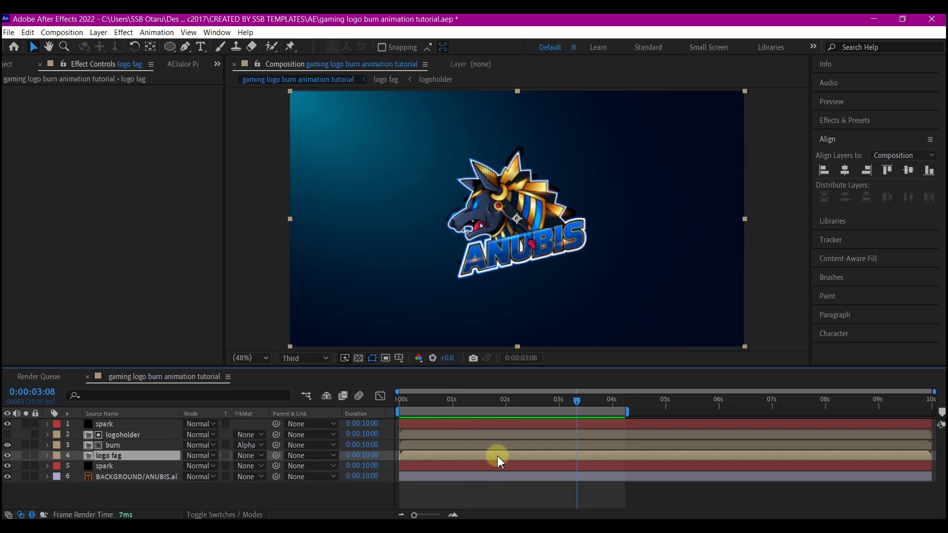
key(ctrl+d)
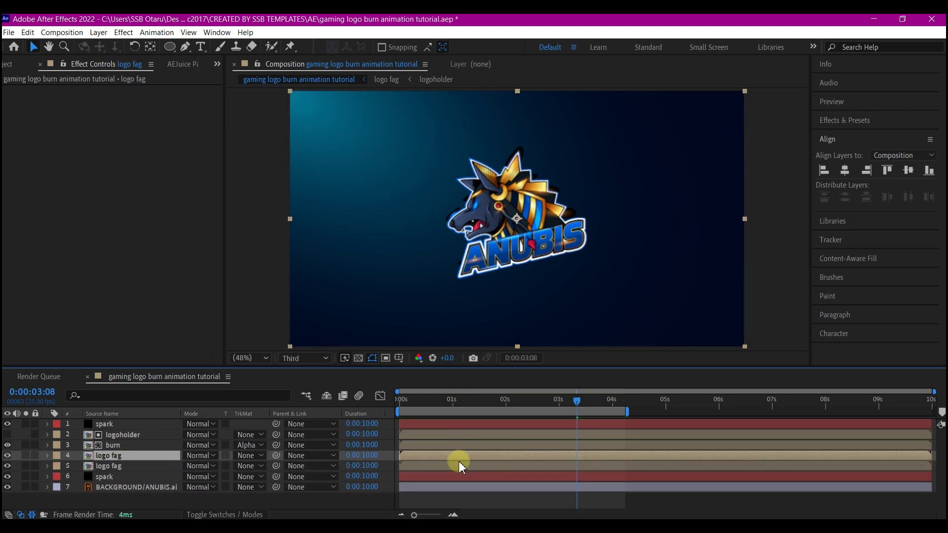
click(7, 455)
Apply Tint to the lower logo fag copy, save the project, and unhide the upper copy
click(113, 465)
key(ctrl+space)
text(tint)
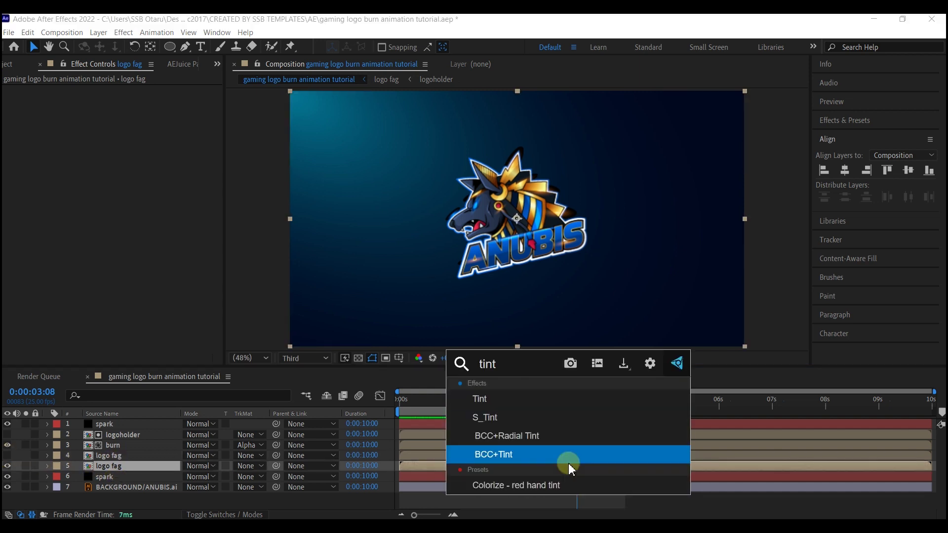
click(537, 398)
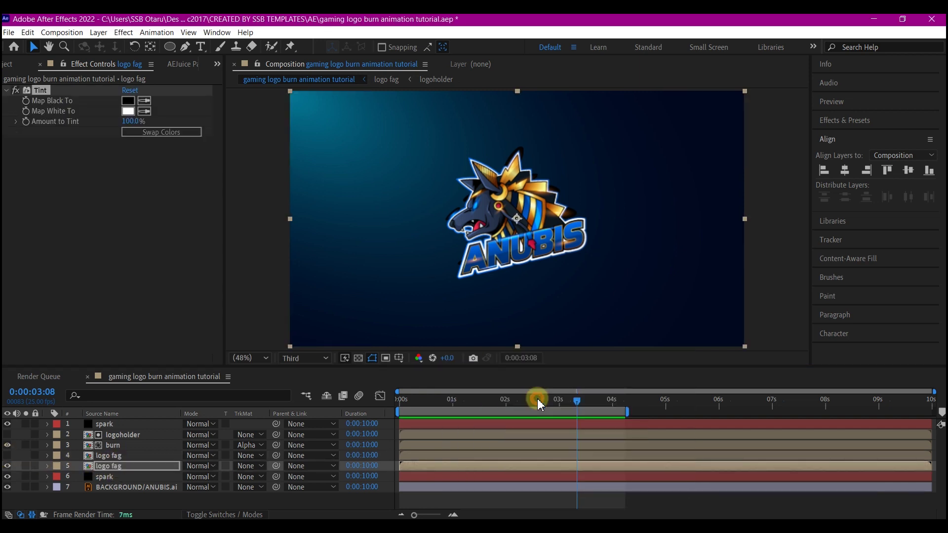
click(108, 455)
key(ctrl+s)
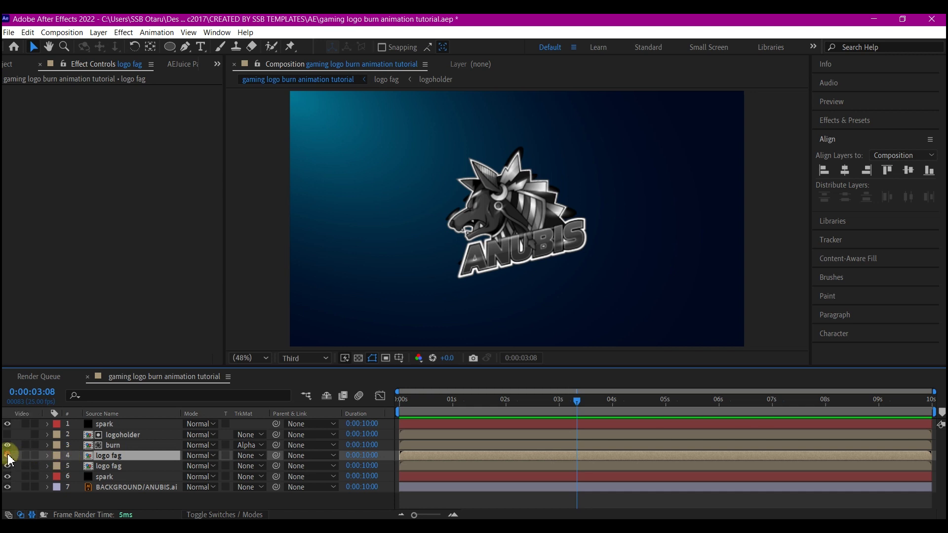
click(7, 455)
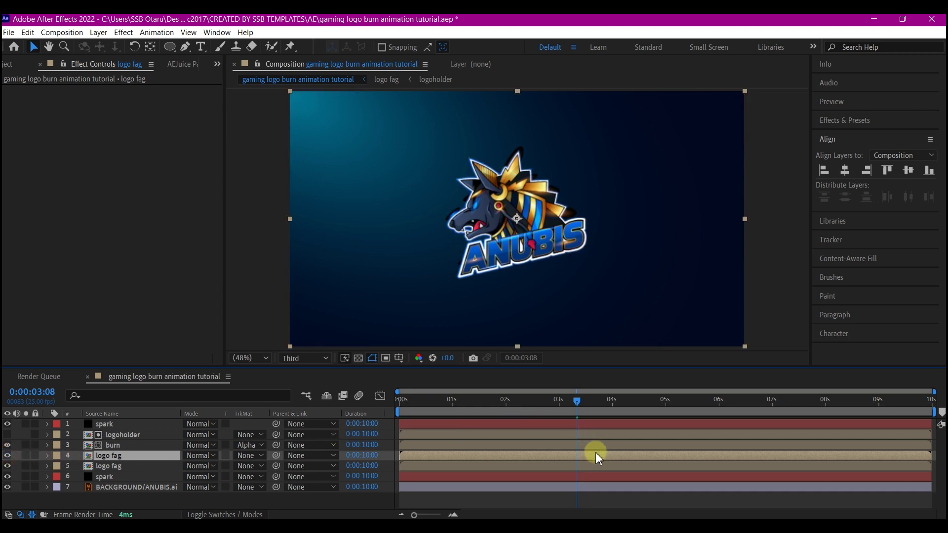
Apply Linear Wipe to logo fag, keyframing Transition Completion 100% at 05:21 to 0% at 06:19
key(ctrl+space)
text(linear)
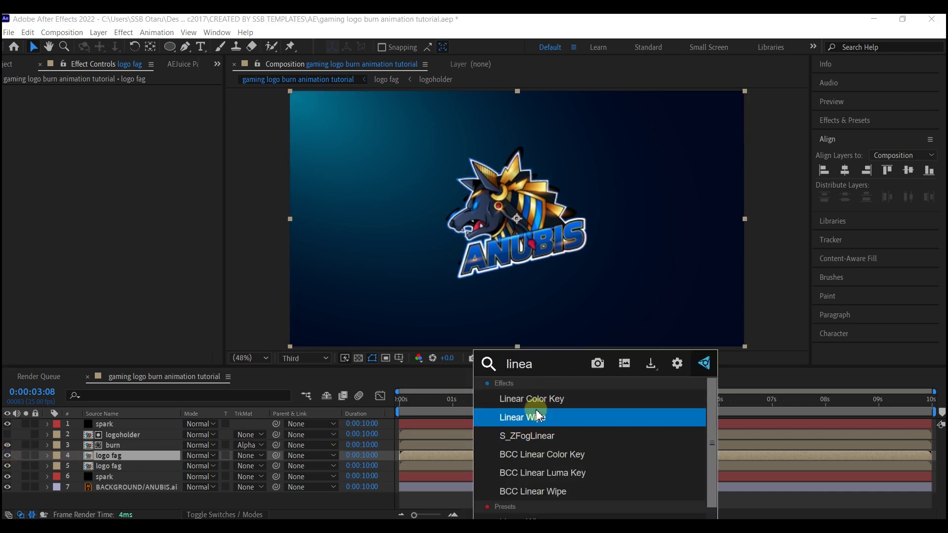
click(536, 417)
drag(576, 409, 723, 409)
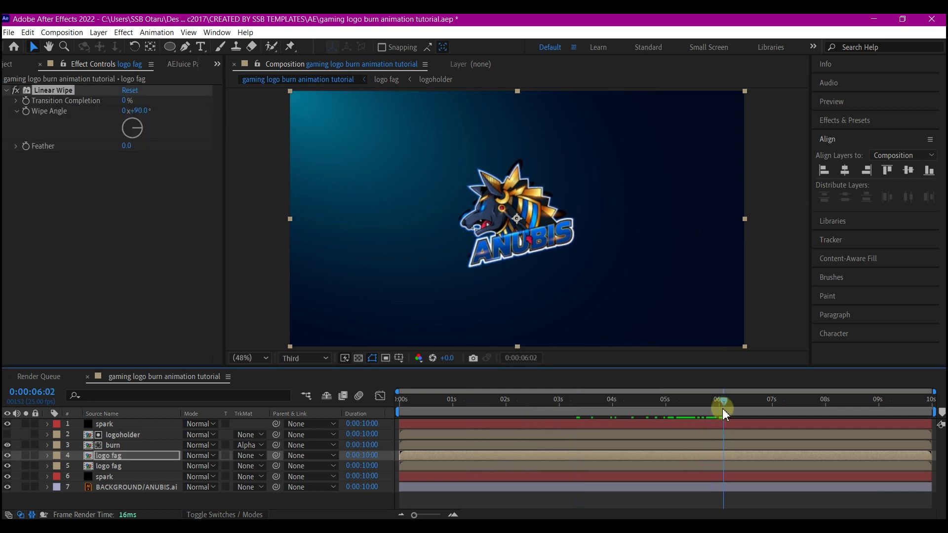
click(25, 101)
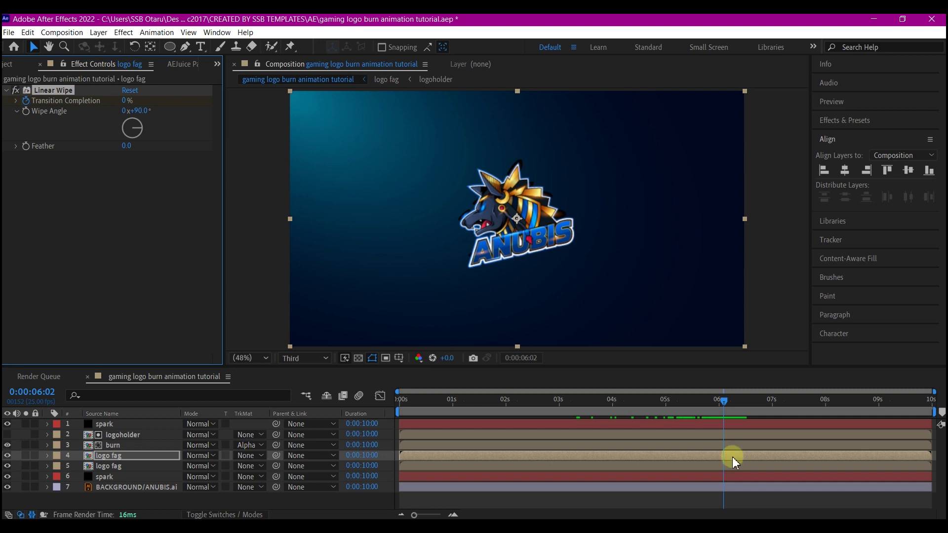
key(u)
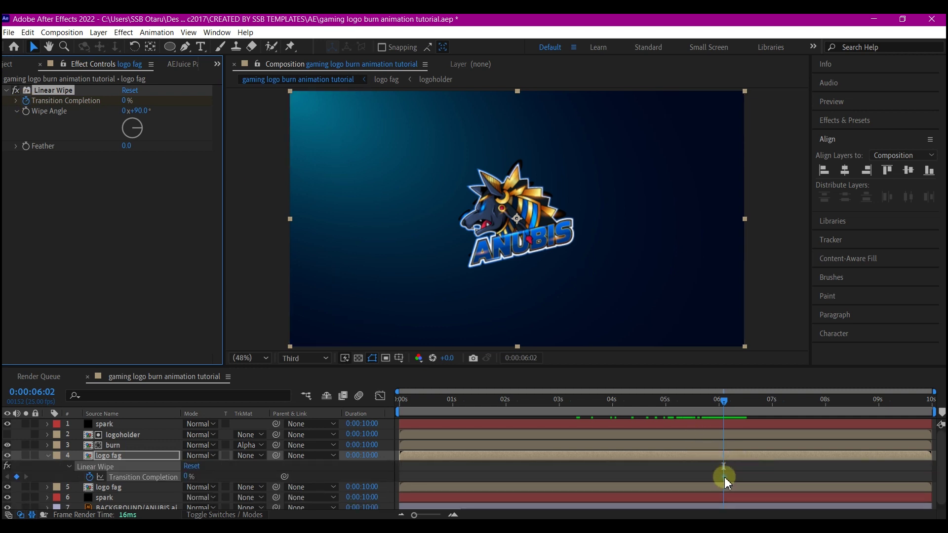
drag(724, 475, 762, 479)
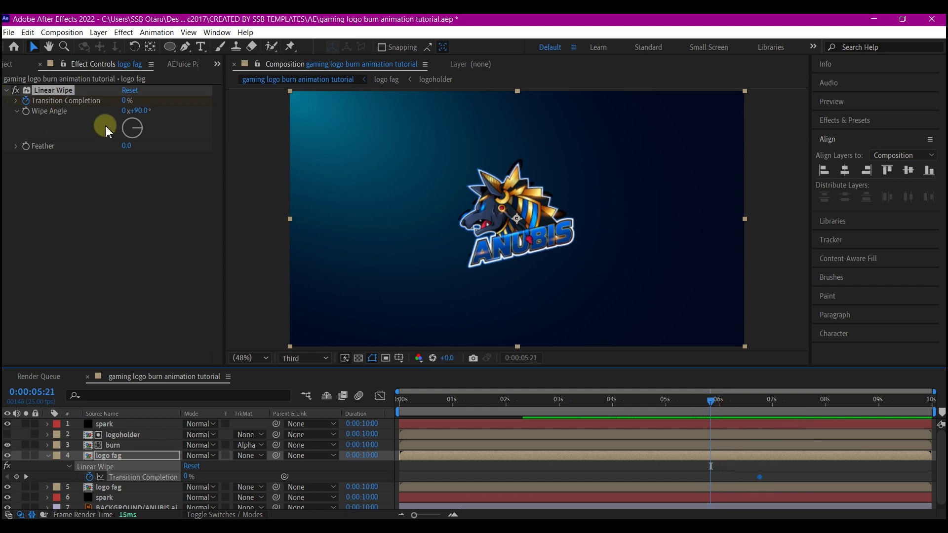
drag(126, 101, 220, 106)
click(714, 400)
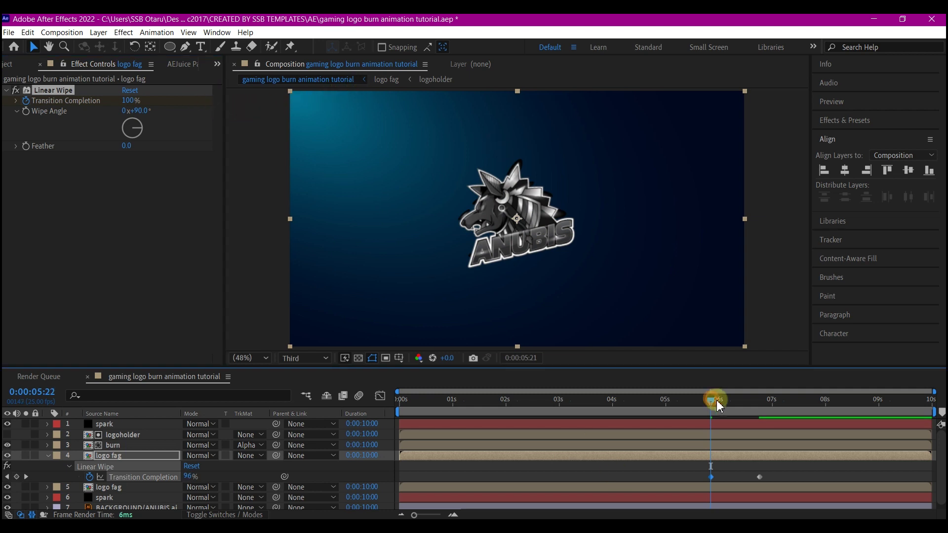
mouse_move(750, 402)
mouse_down()
mouse_move(727, 409)
mouse_move(736, 409)
mouse_up()
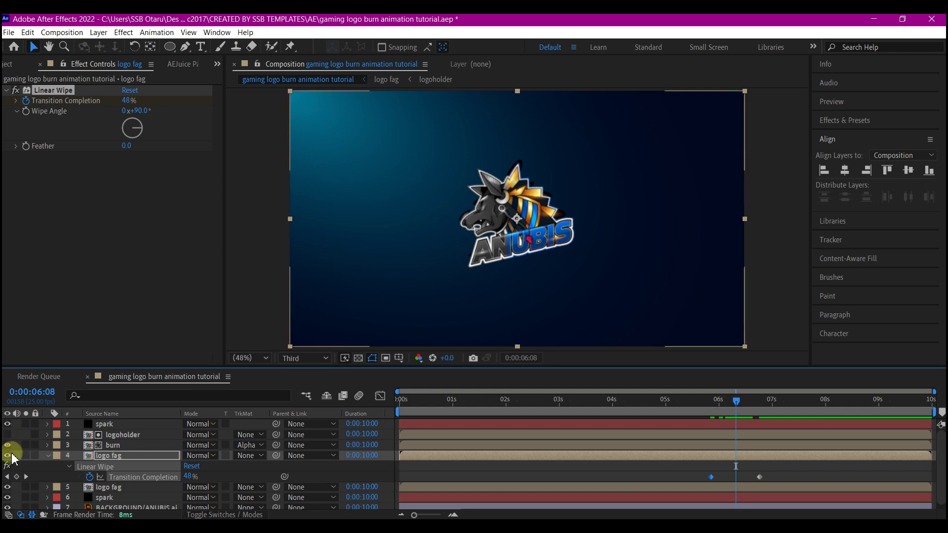
Hide the grey Tint copy and set the Wipe Angle to about 237°
click(99, 489)
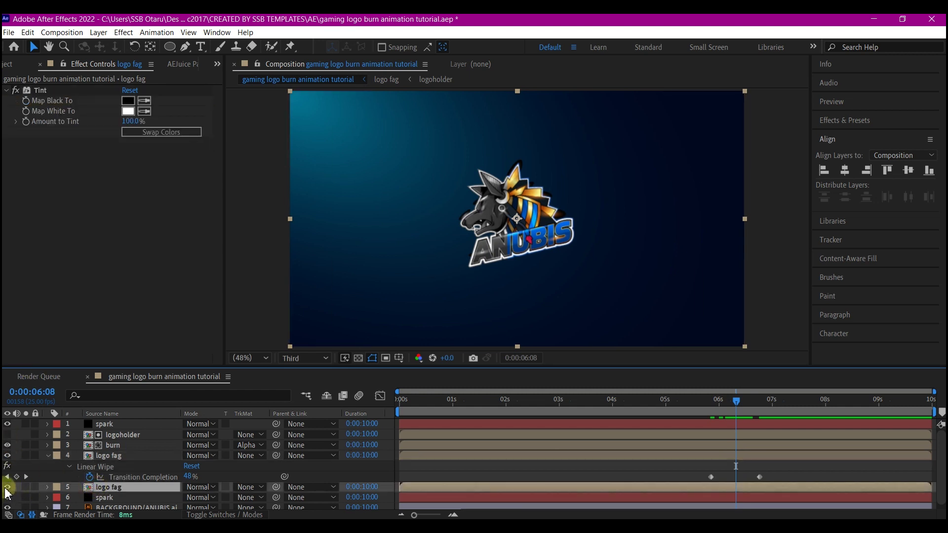
click(8, 487)
key(ctrl+Up)
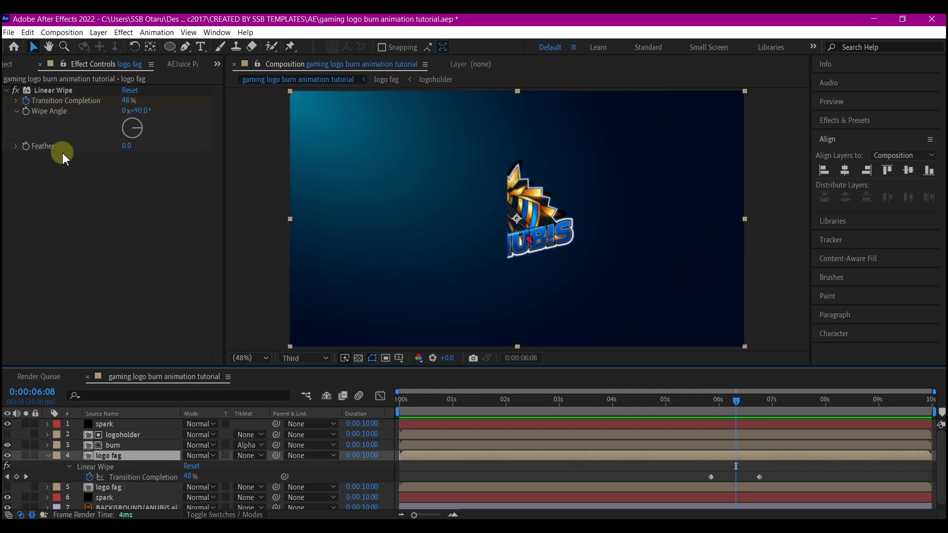
drag(144, 130, 114, 147)
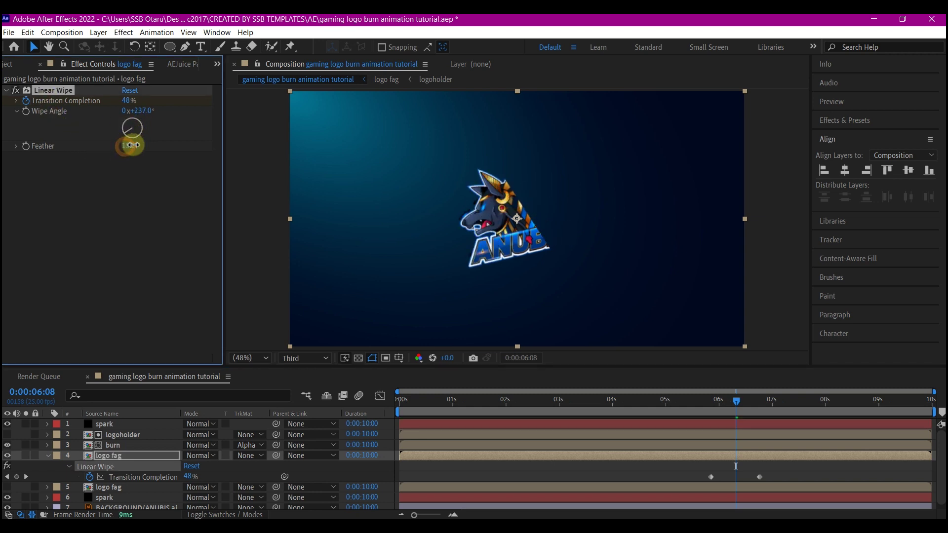
click(739, 401)
Add a new adjustment layer and apply CC Light Sweep to it
key(ctrl+Up)
key(ctrl+Up)
key(ctrl+Up)
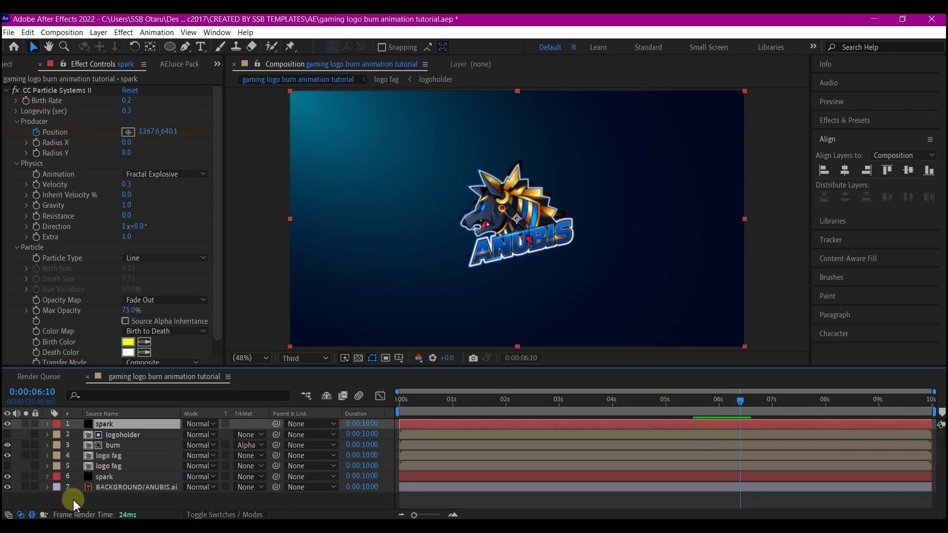
right_click(74, 502)
mouse_move(102, 376)
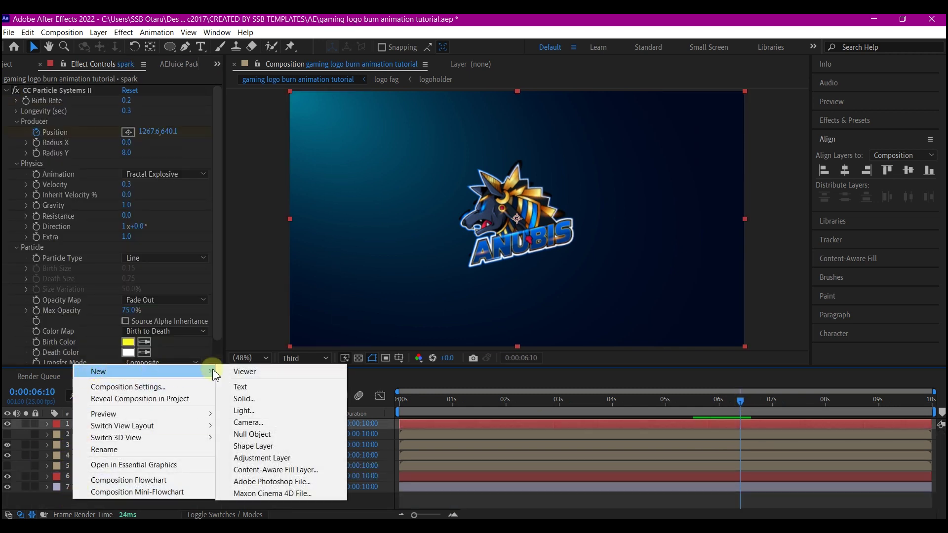
click(260, 459)
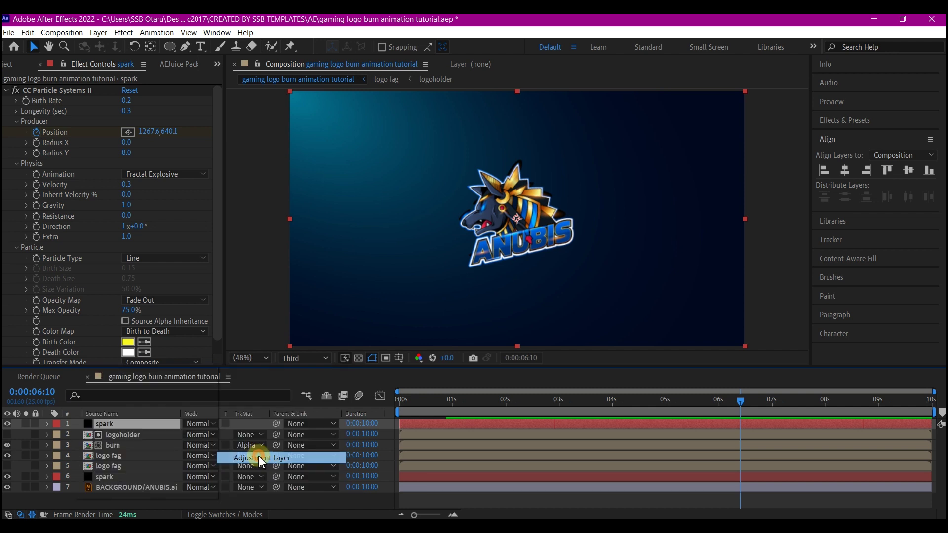
key(ctrl+space)
text(c)
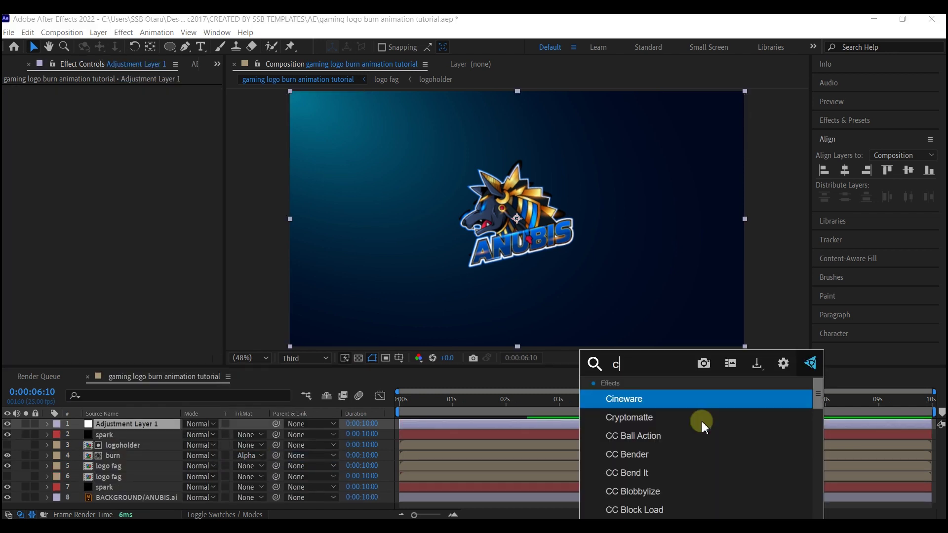
text(c light)
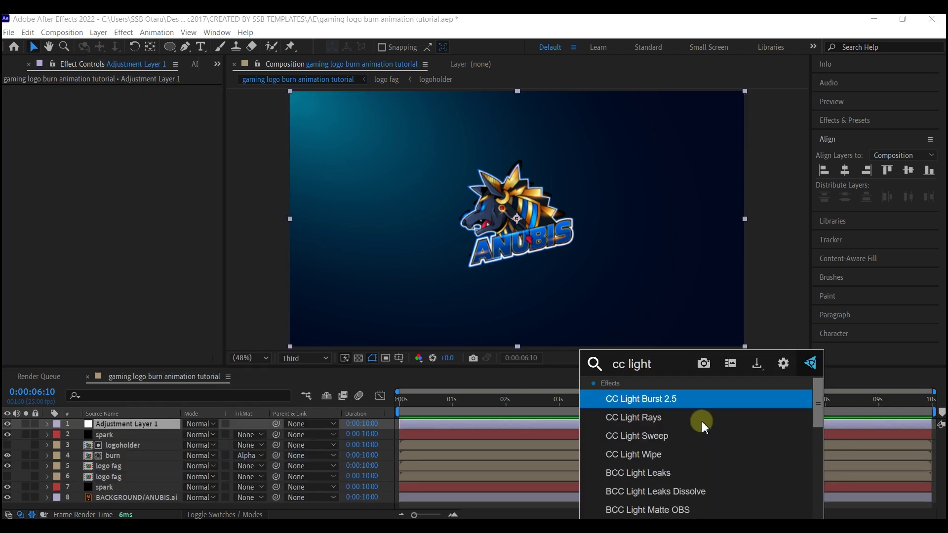
click(656, 436)
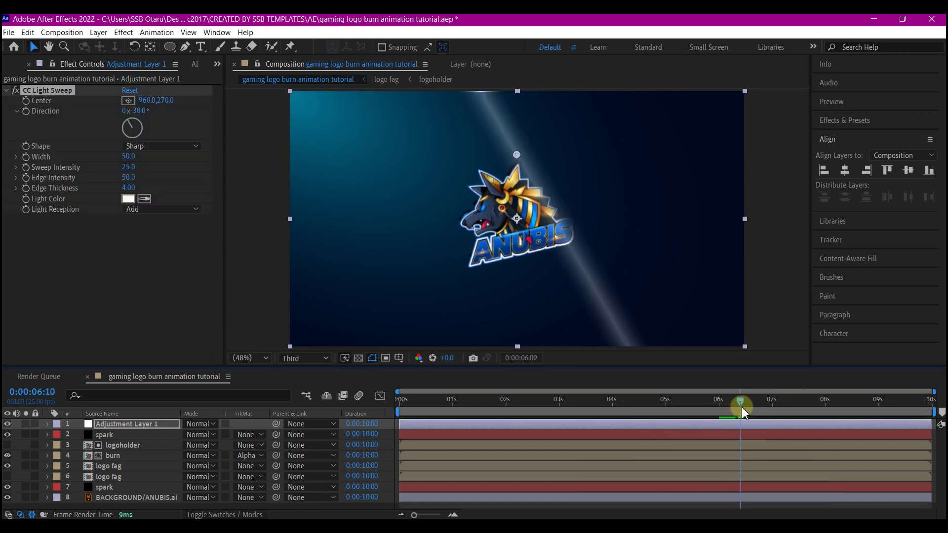
Keyframe the sweep Center from lower left just after six seconds to upper right later
drag(742, 407, 723, 410)
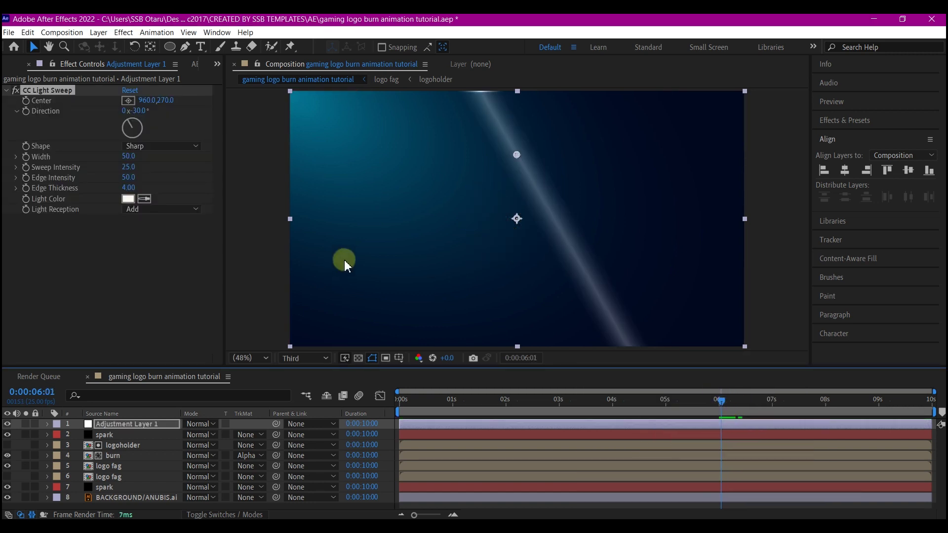
click(25, 101)
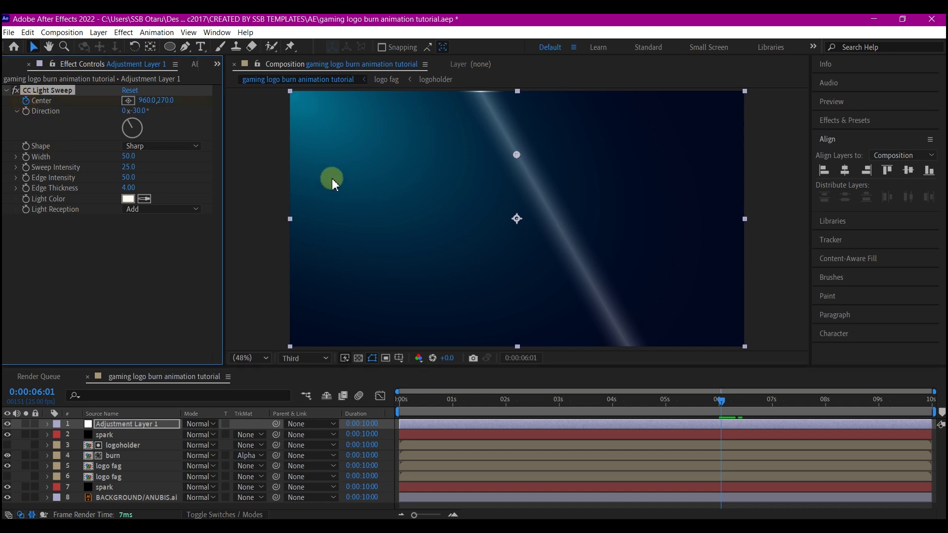
click(128, 101)
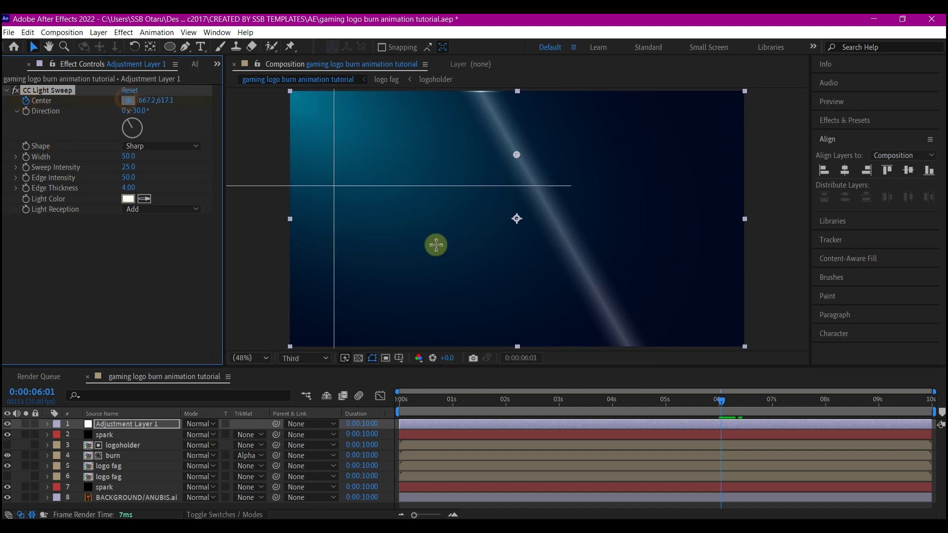
click(446, 285)
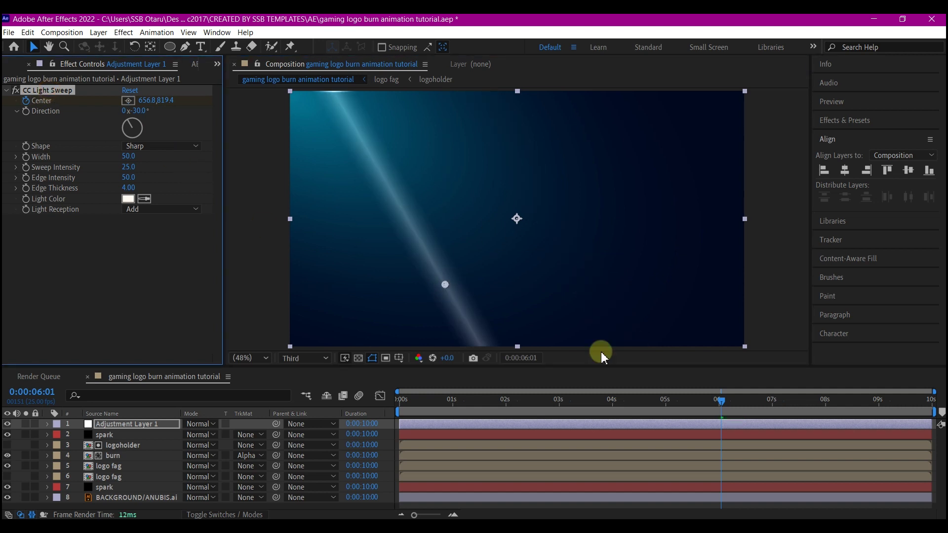
drag(721, 400, 753, 406)
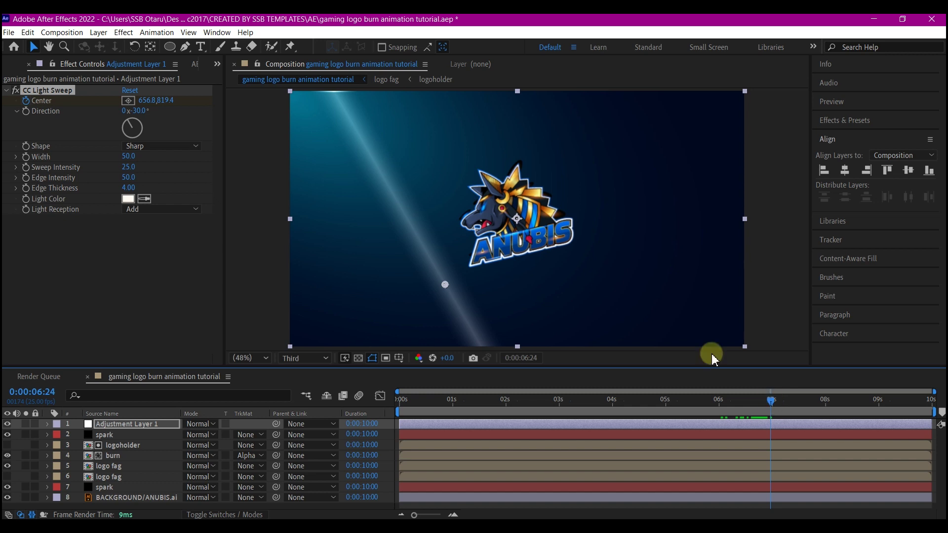
click(129, 101)
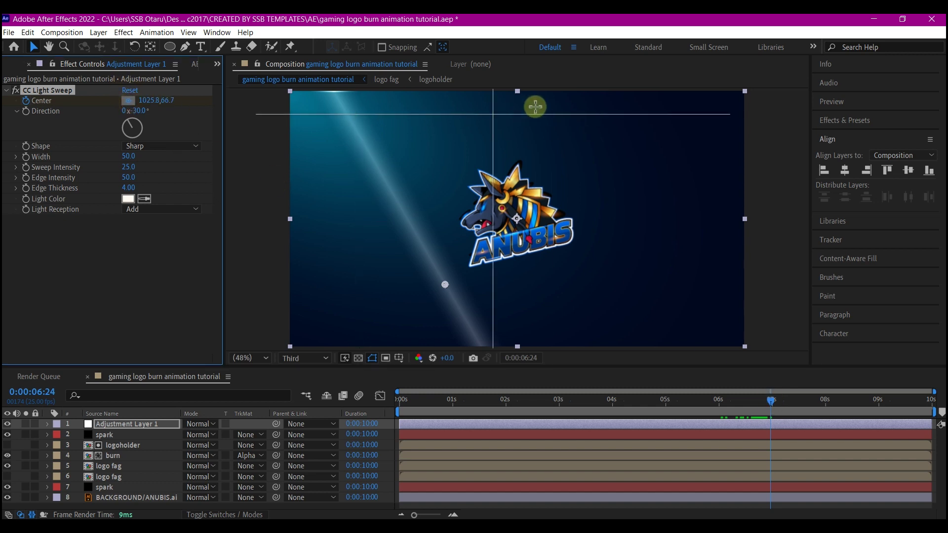
click(625, 113)
Move the first Center keyframe further lower left and preview the beam crossing the logo
key(u)
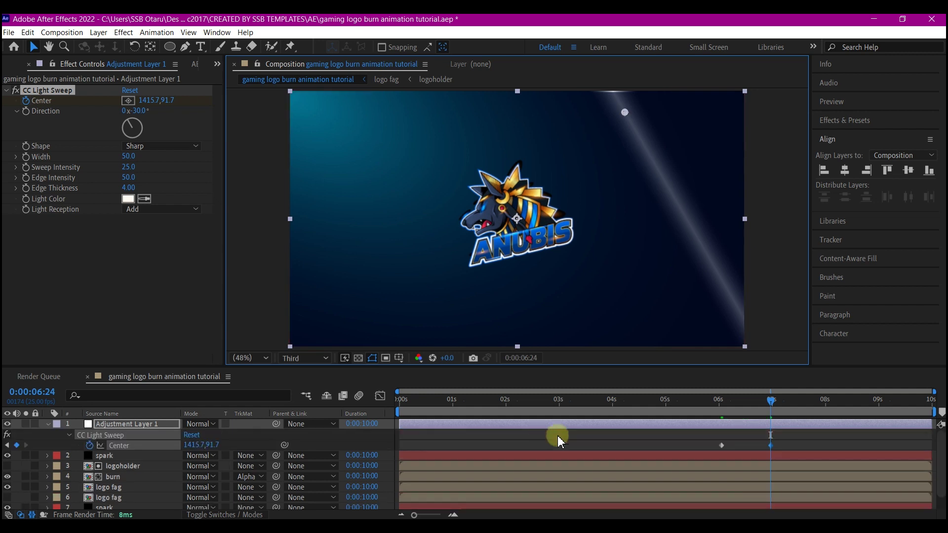
click(7, 445)
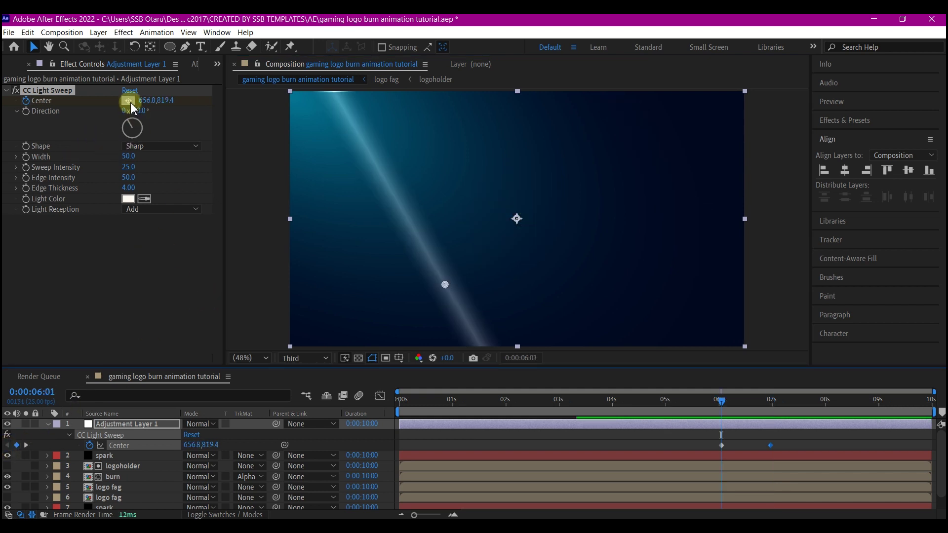
click(128, 100)
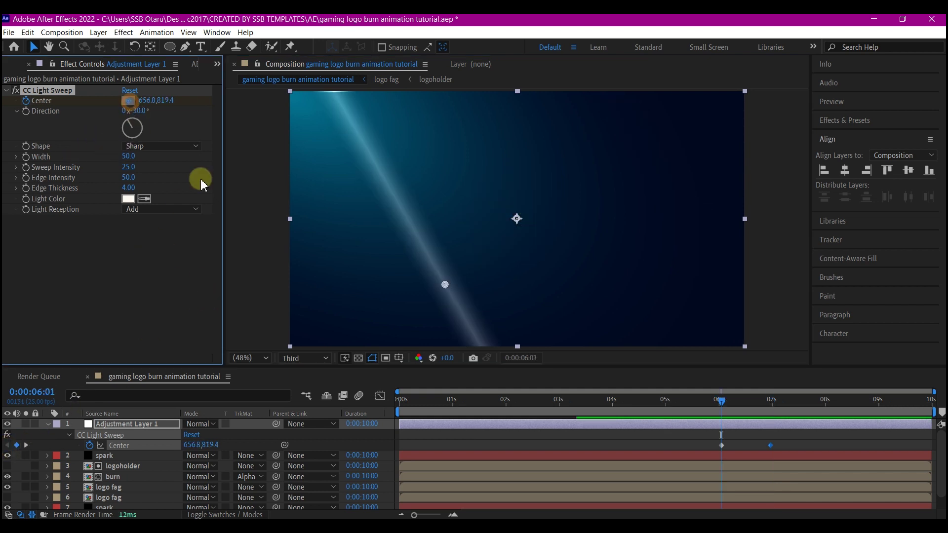
click(352, 320)
drag(721, 402, 743, 467)
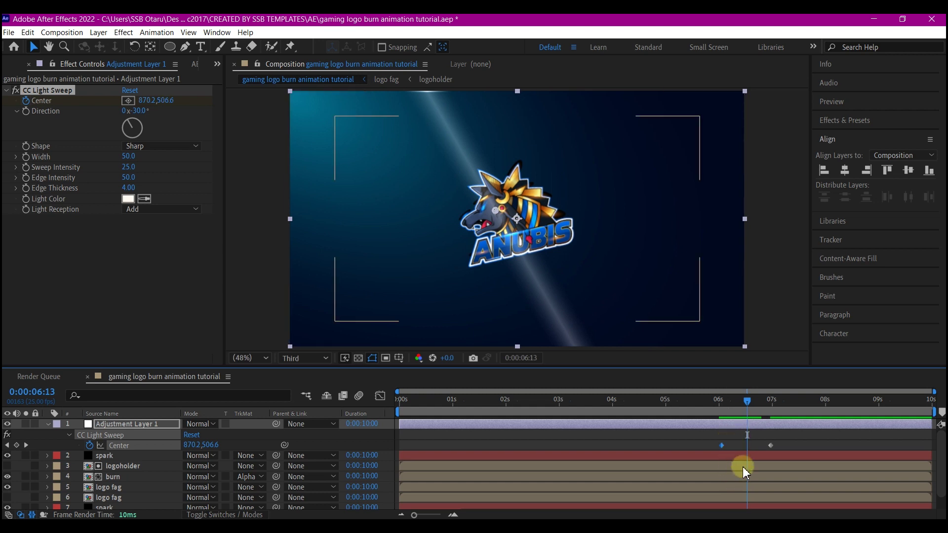
scroll(745, 470, down, 1)
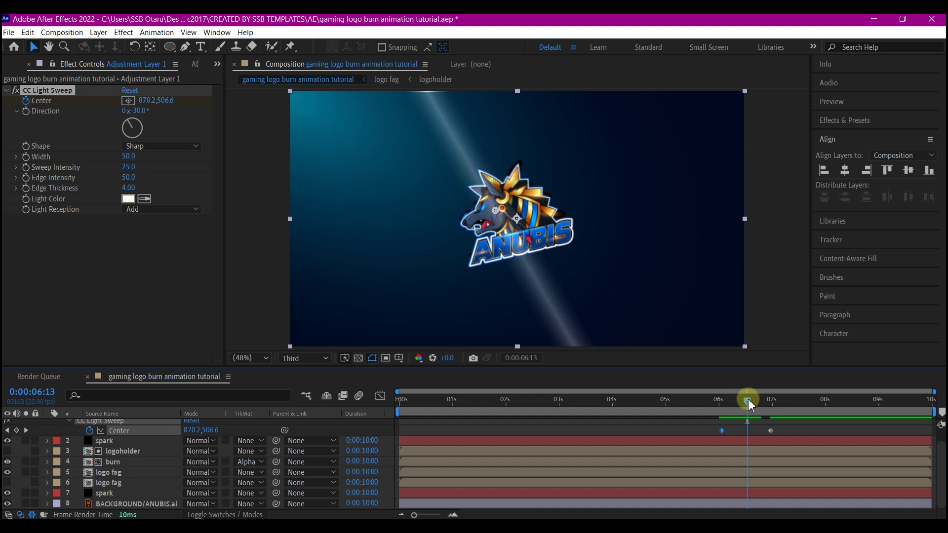
drag(747, 399, 735, 403)
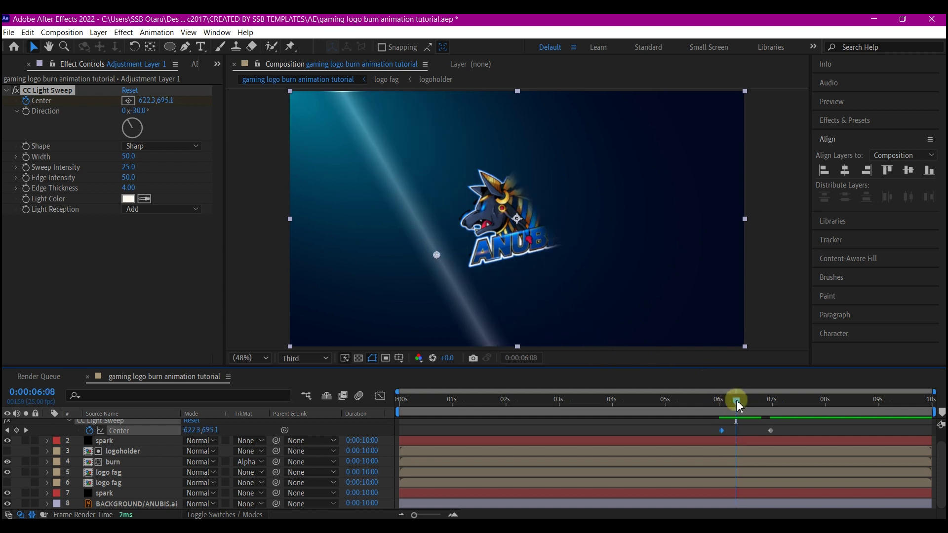
mouse_move(736, 404)
mouse_down()
mouse_move(728, 404)
mouse_move(747, 402)
mouse_move(714, 413)
mouse_move(746, 412)
mouse_up()
Duplicate the logoholder layer and move the copy up the layer stack
scroll(129, 445, up, 1)
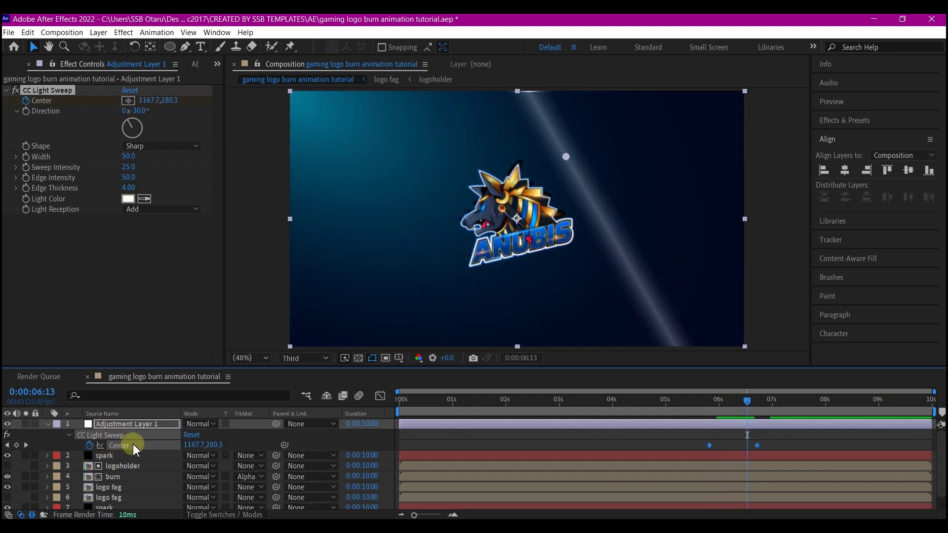
click(118, 466)
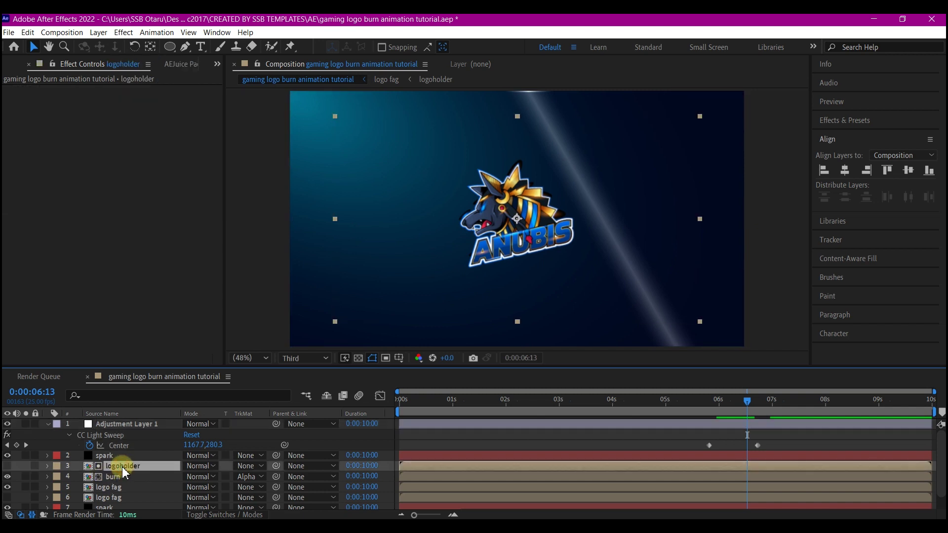
key(ctrl+d)
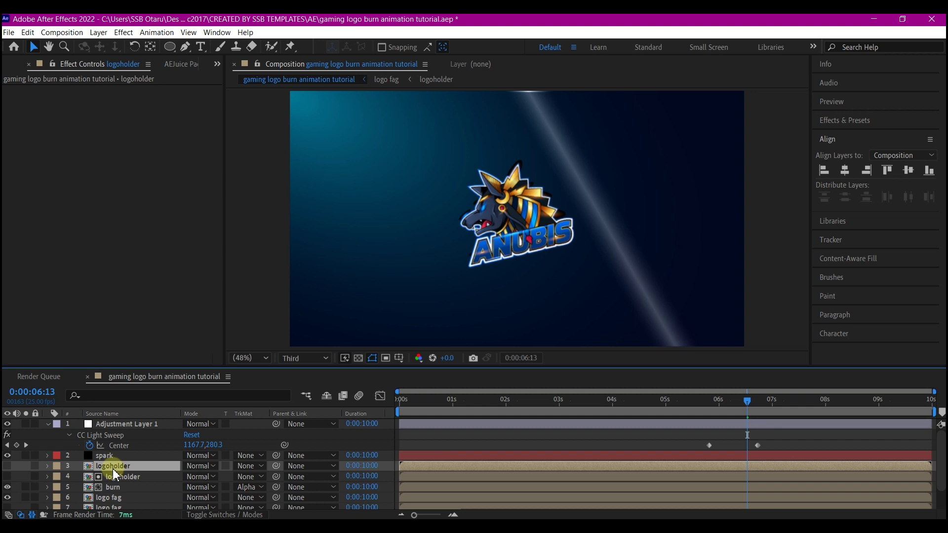
drag(112, 469, 116, 438)
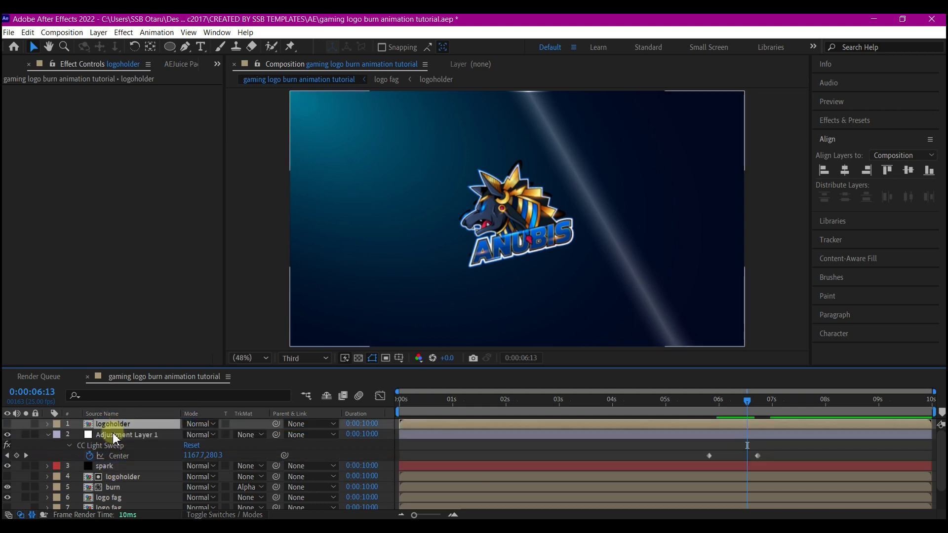
Set Adjustment Layer 1's track matte to logoholder's alpha and scrub to verify the sweep
click(115, 436)
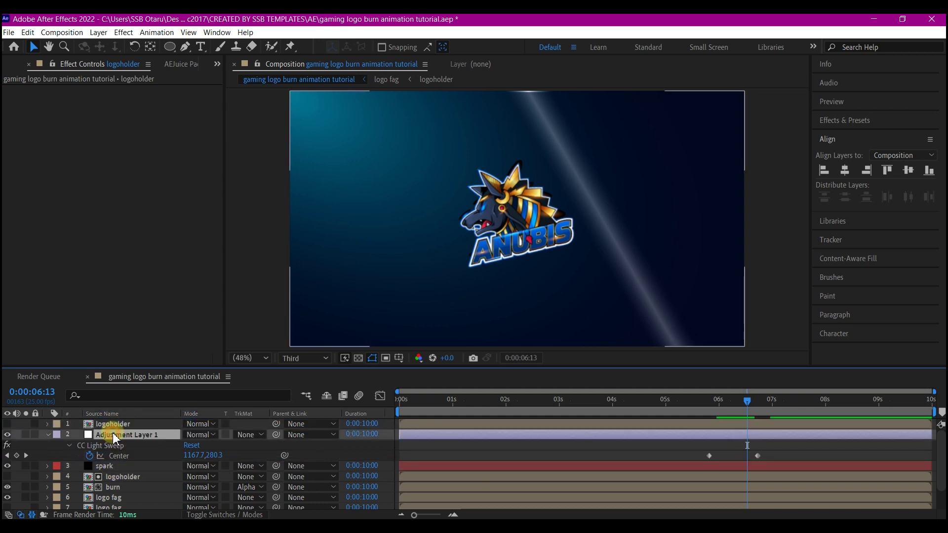
click(260, 439)
click(265, 463)
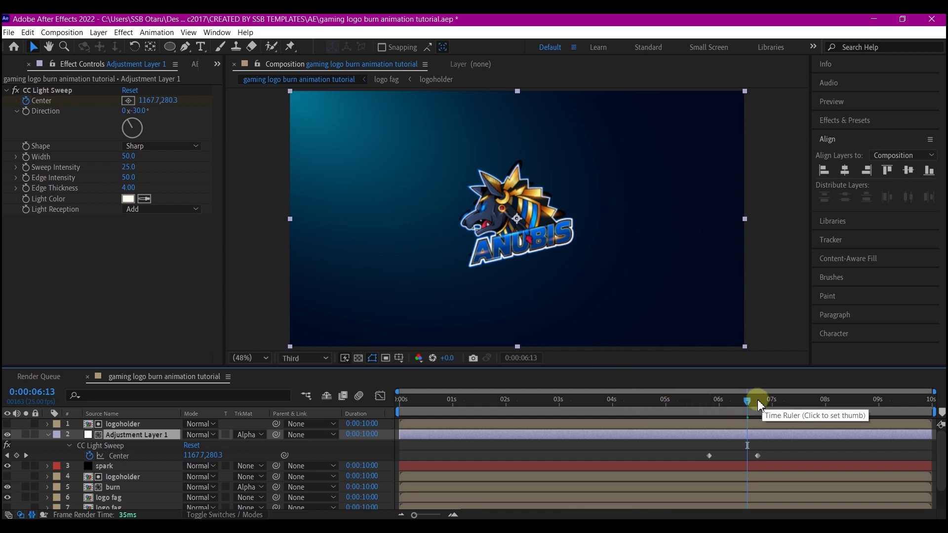
mouse_move(754, 405)
mouse_down()
mouse_move(718, 408)
mouse_move(743, 405)
mouse_up()
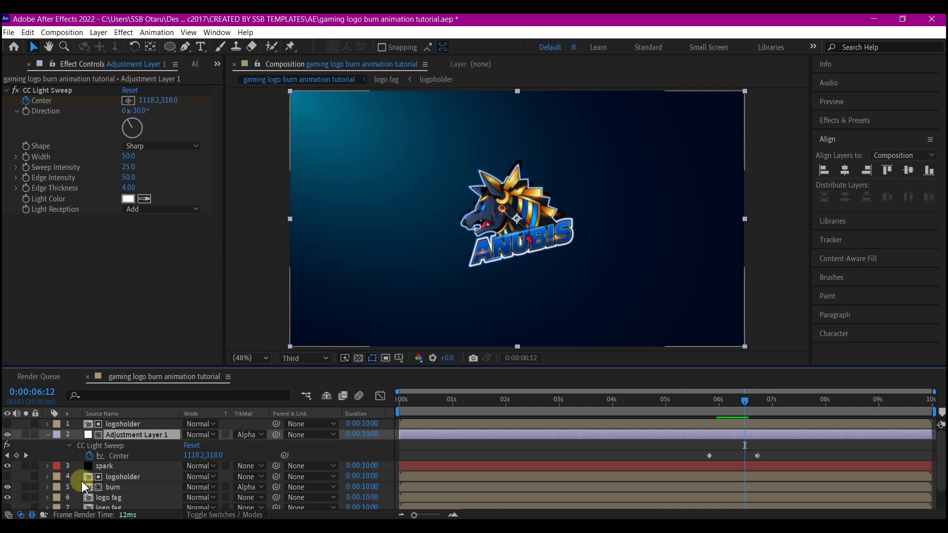
scroll(116, 488, down, 2)
click(106, 482)
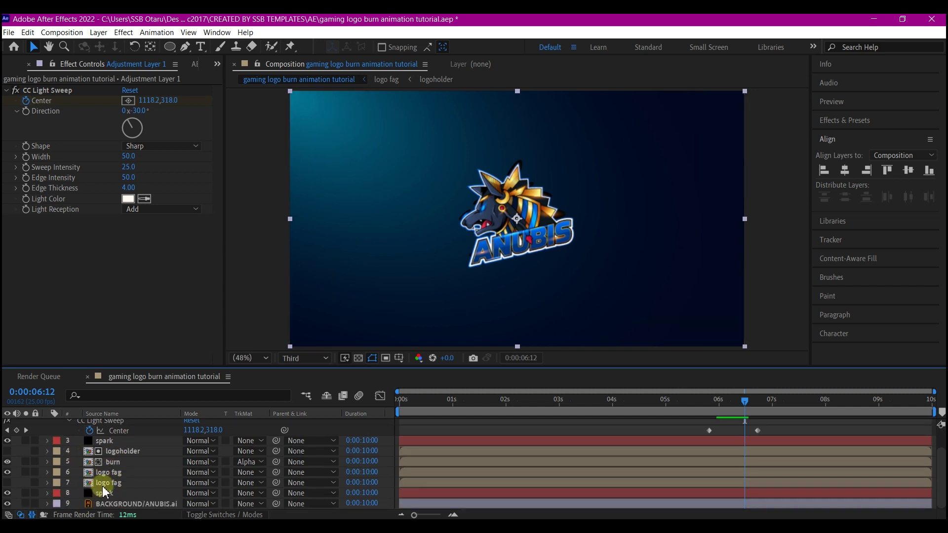
click(402, 407)
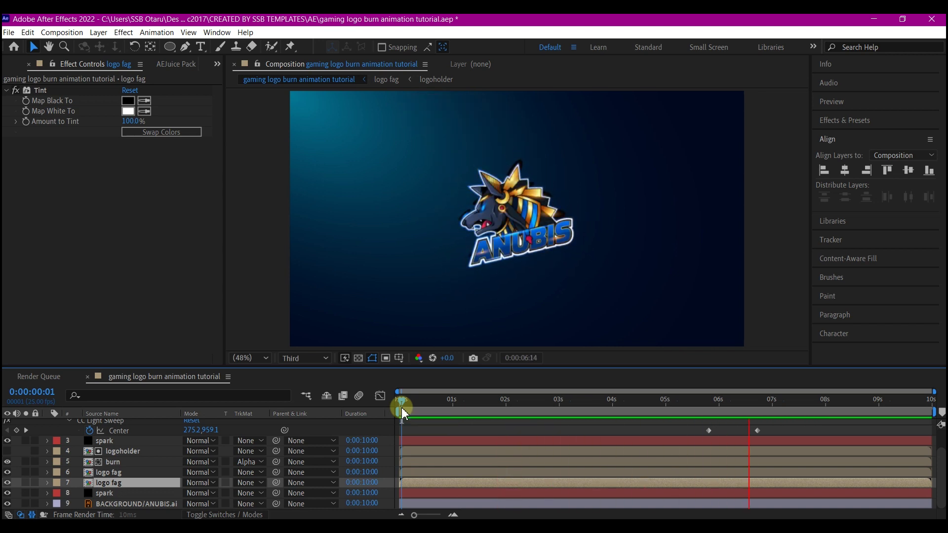
Precompose the top logoholder through lower spark layers into a precomp named 'all elements'
scroll(125, 459, up, 2)
click(119, 456)
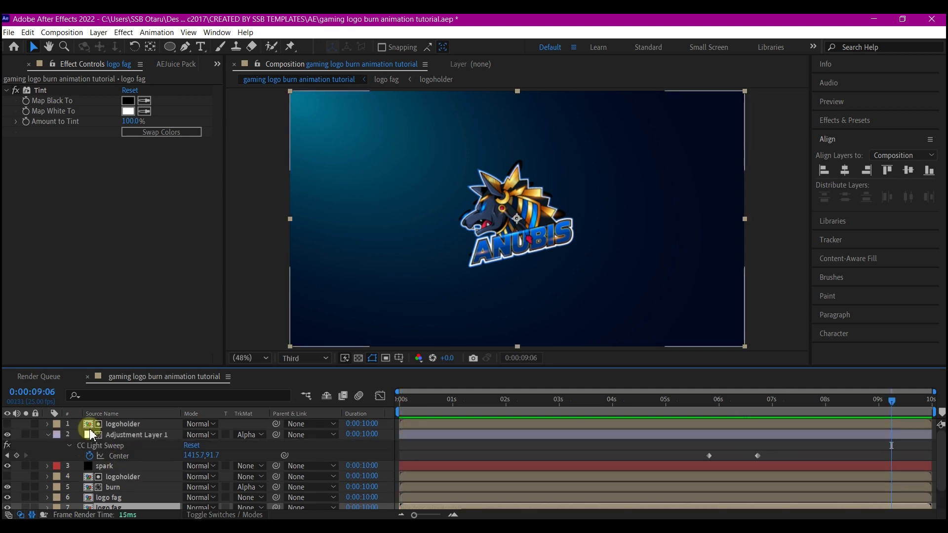
scroll(124, 429, down, 2)
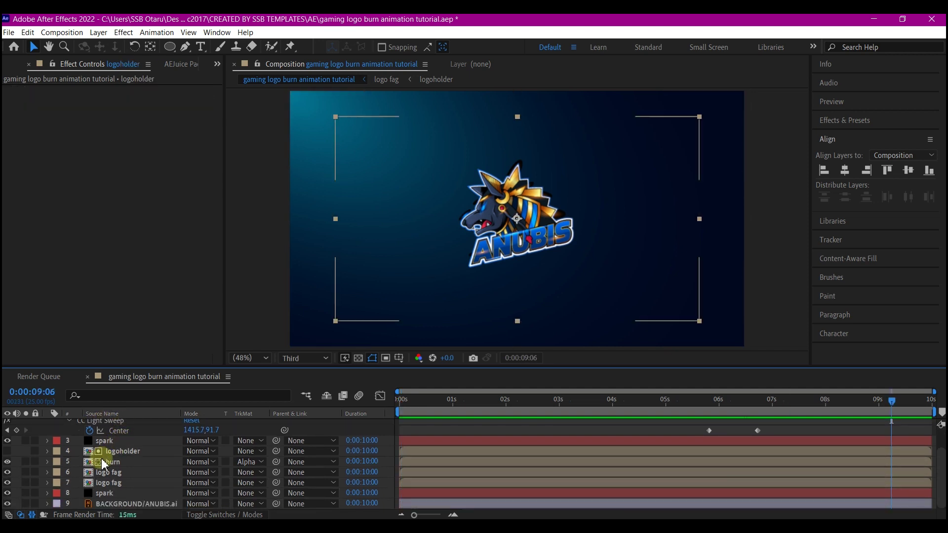
shift+click(105, 494)
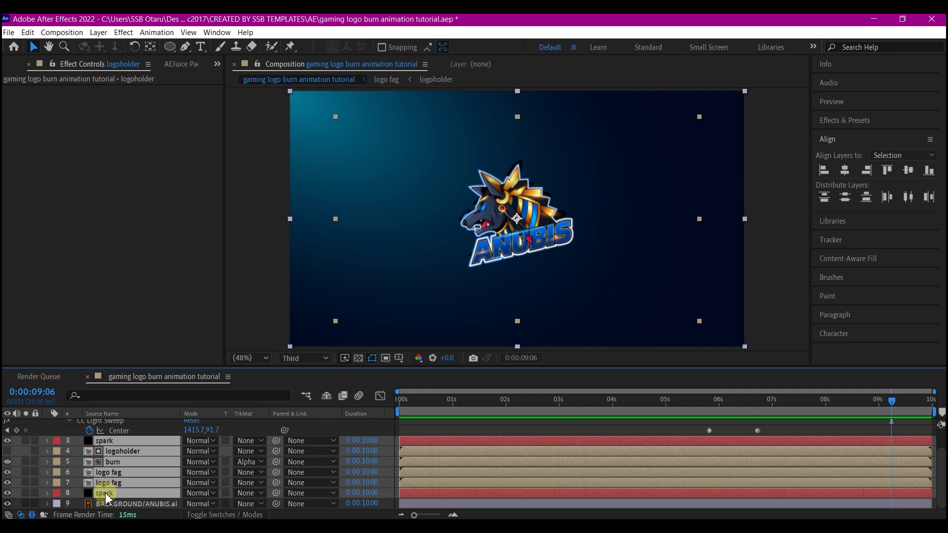
key(ctrl+shift+c)
text(all elements)
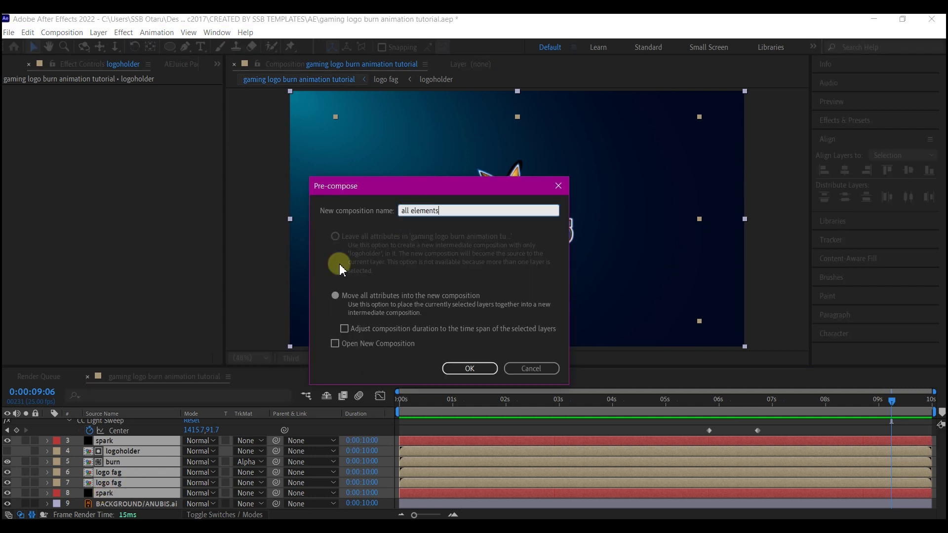
click(482, 370)
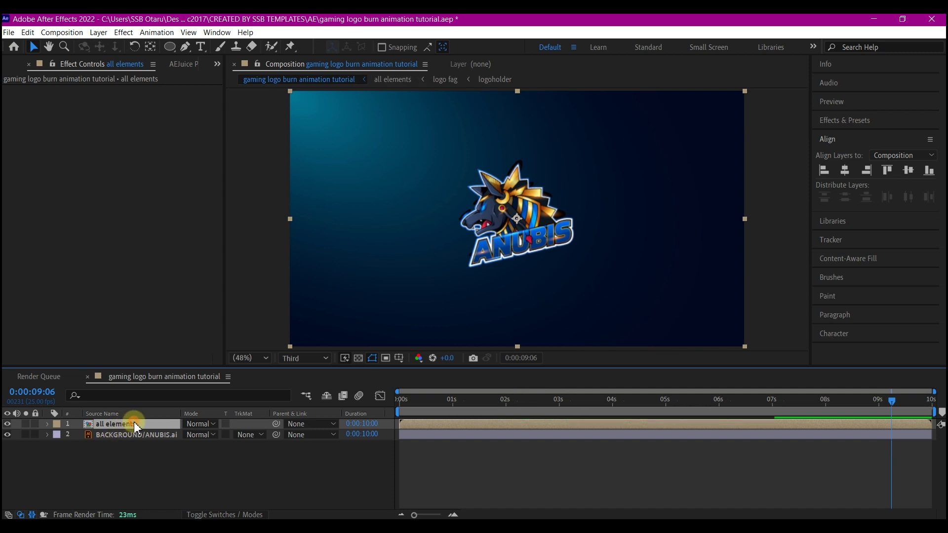
Duplicate the 'all elements' precomp and make the lower copy a 3D layer
key(ctrl+d)
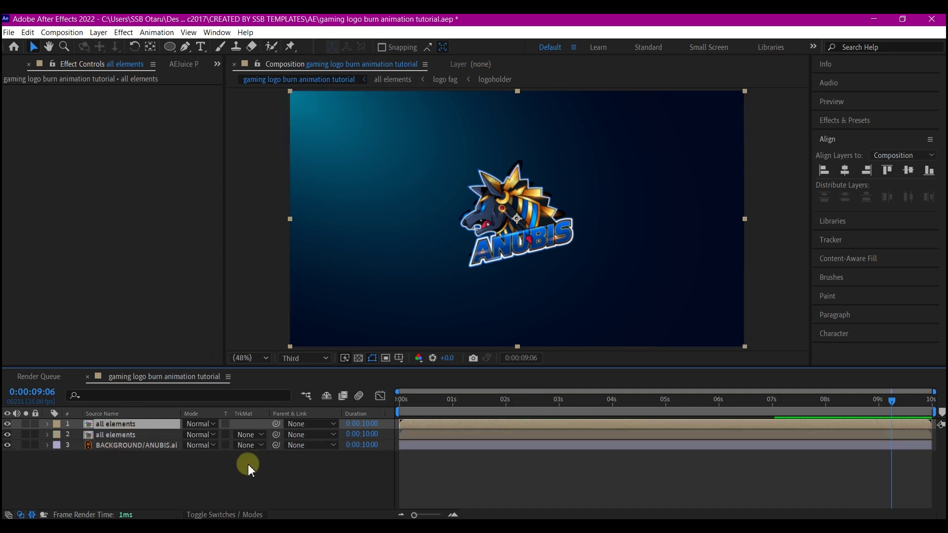
click(129, 439)
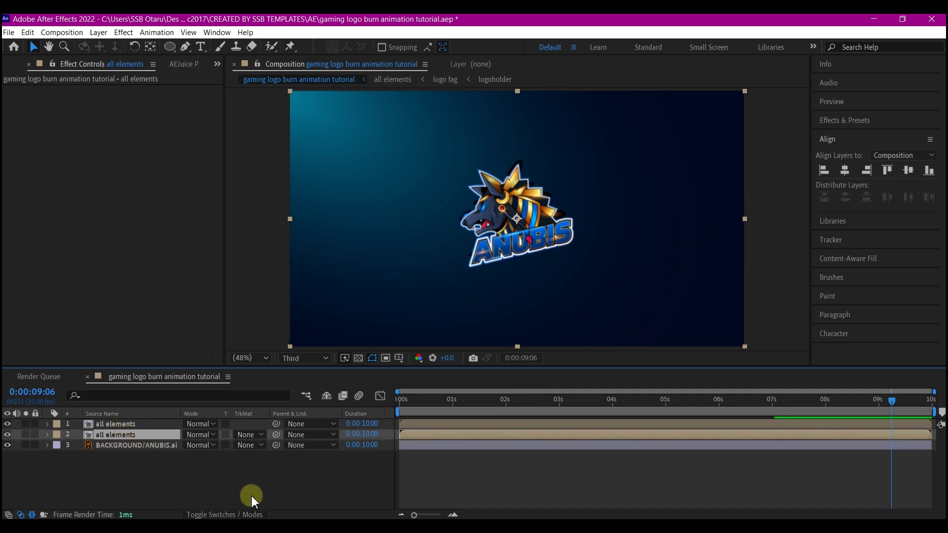
click(244, 514)
click(252, 434)
Rotate the copy to about −94° on X and move it down below the logo
key(r)
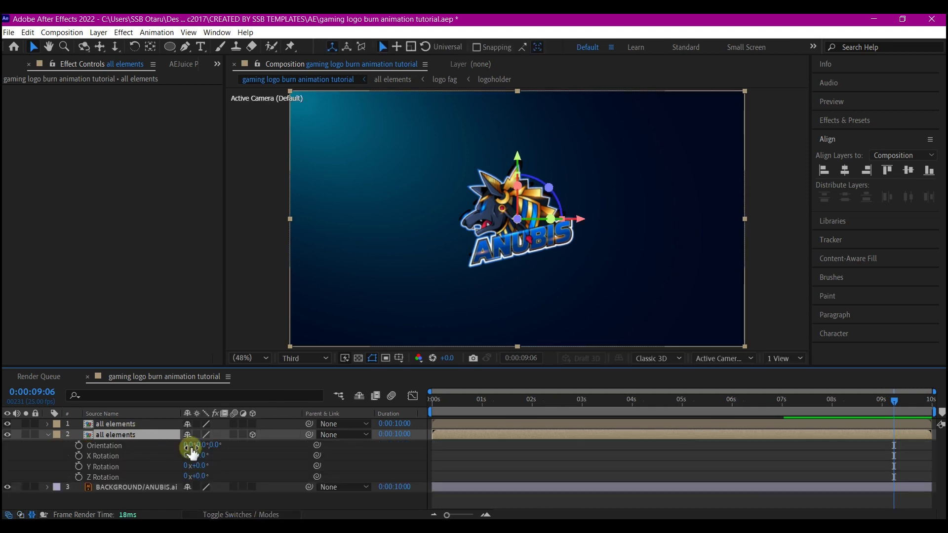
drag(197, 455, 150, 467)
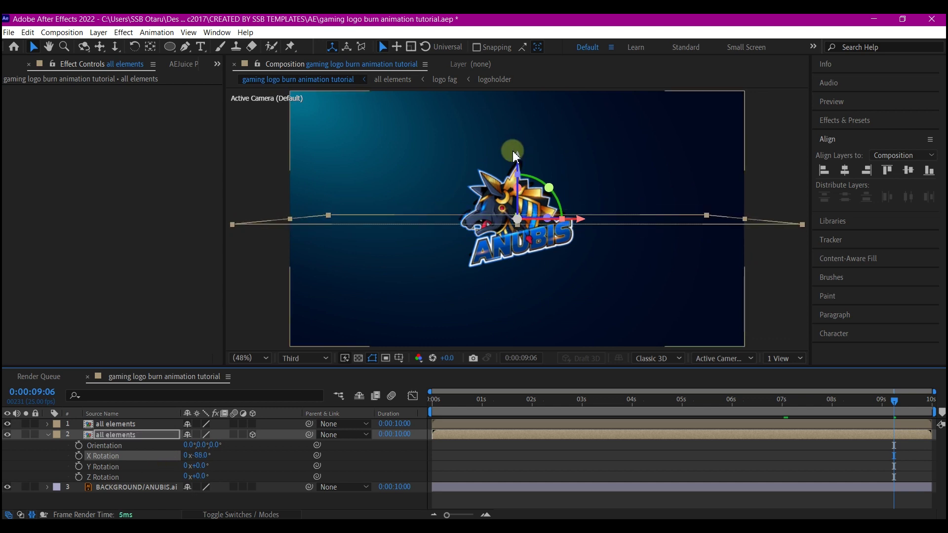
click(517, 154)
drag(518, 173, 513, 247)
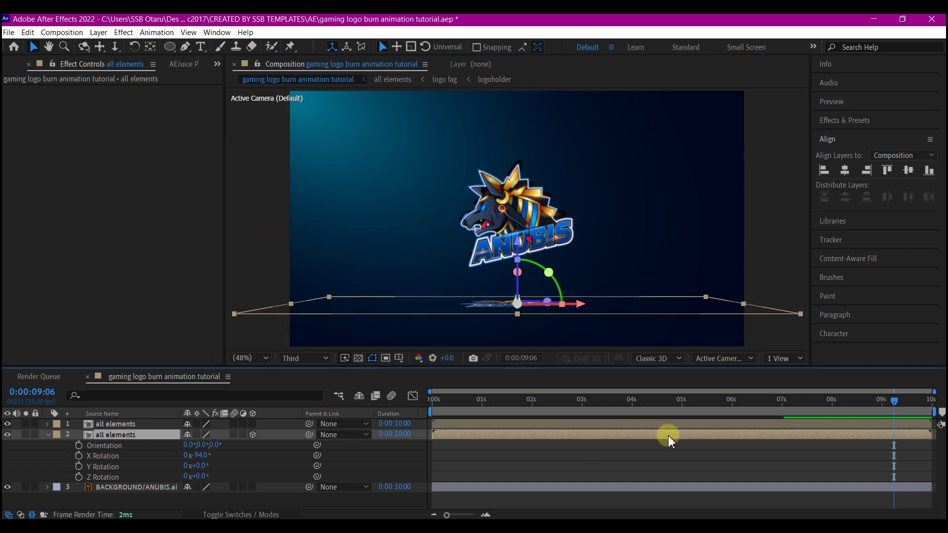
Apply Gaussian Blur to the reflection copy with Blurriness 150
key(ctrl+space)
text(gaus)
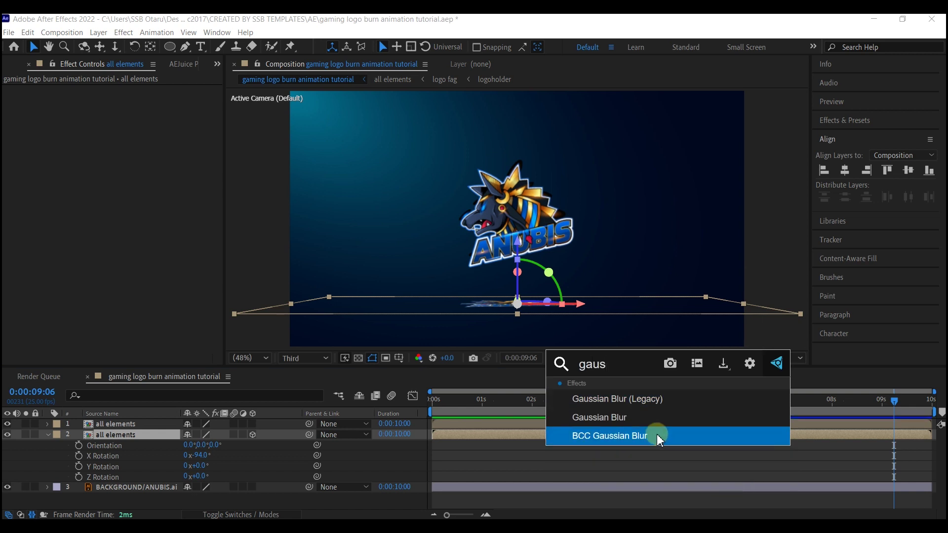
click(598, 417)
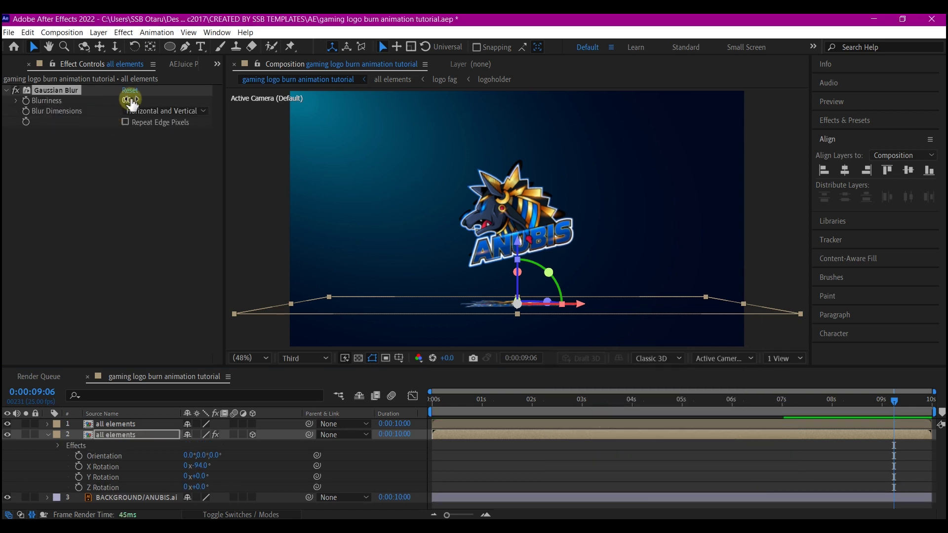
click(128, 99)
text(150)
key(Return)
Scale the reflection copy to 150%
key(t)
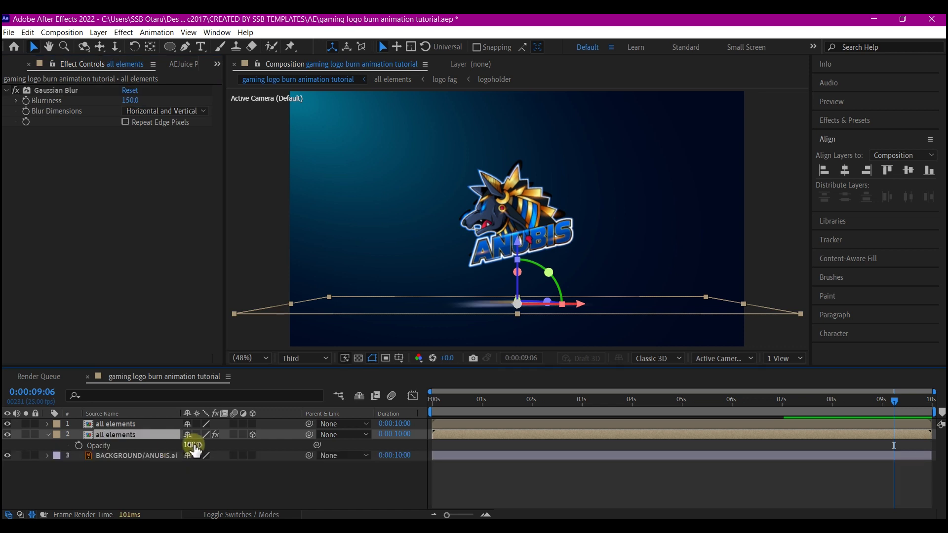
click(191, 445)
key(Escape)
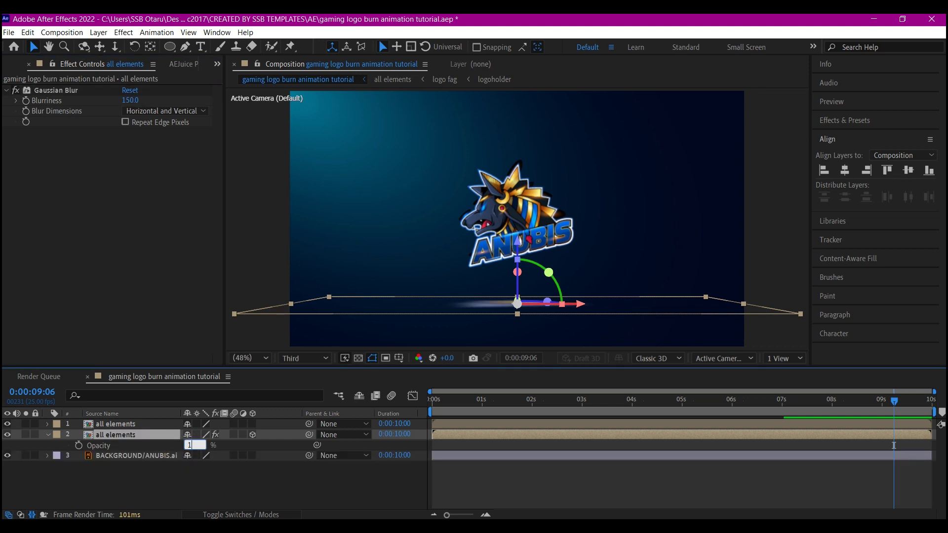
key(s)
click(199, 445)
text(1)
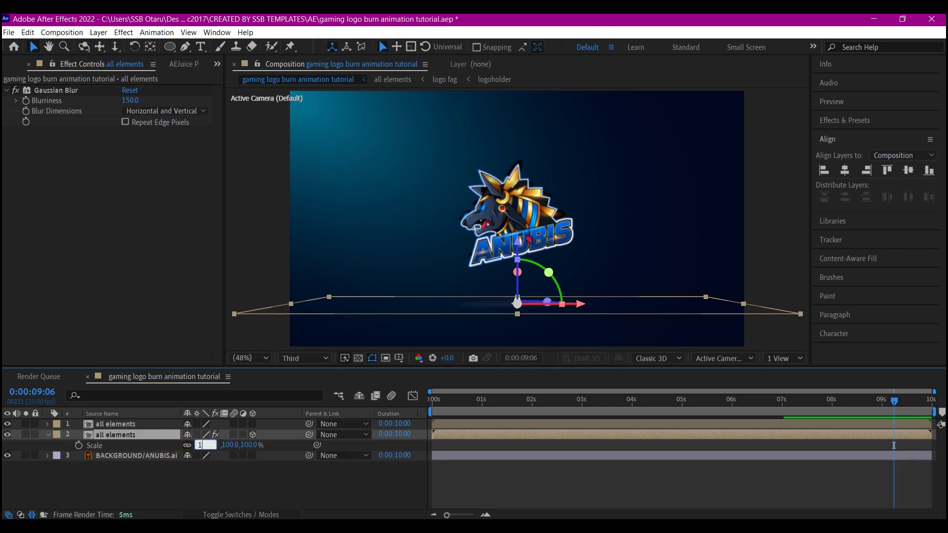
text(50)
key(Return)
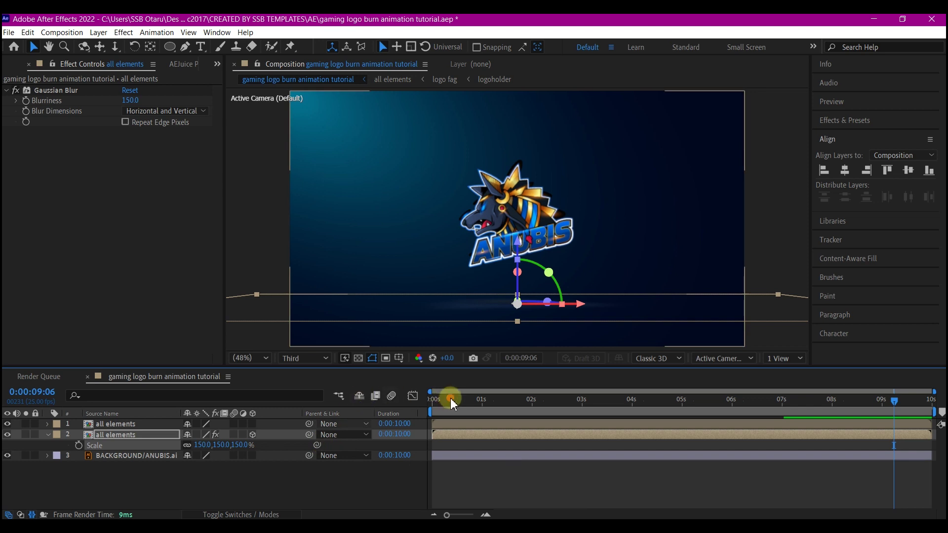
mouse_move(452, 403)
mouse_down()
mouse_move(400, 398)
mouse_move(408, 410)
mouse_up()
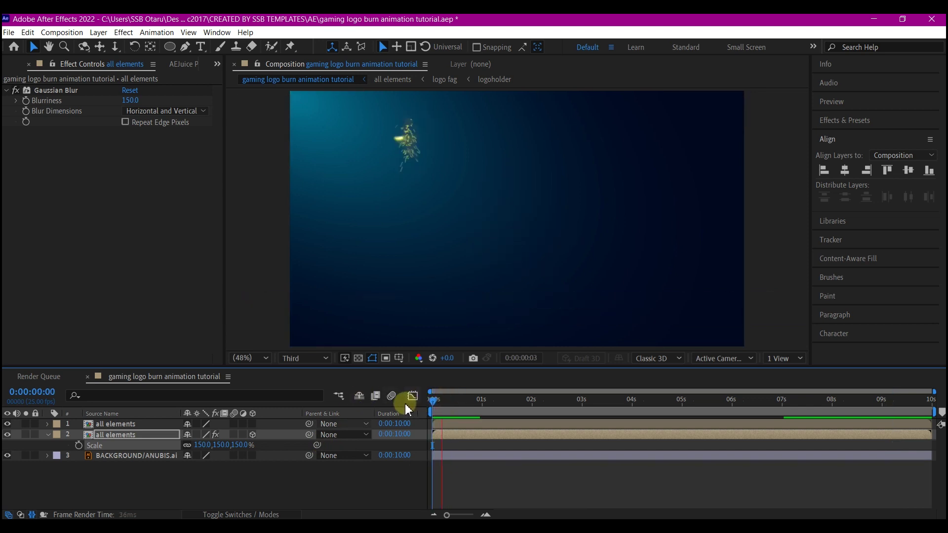